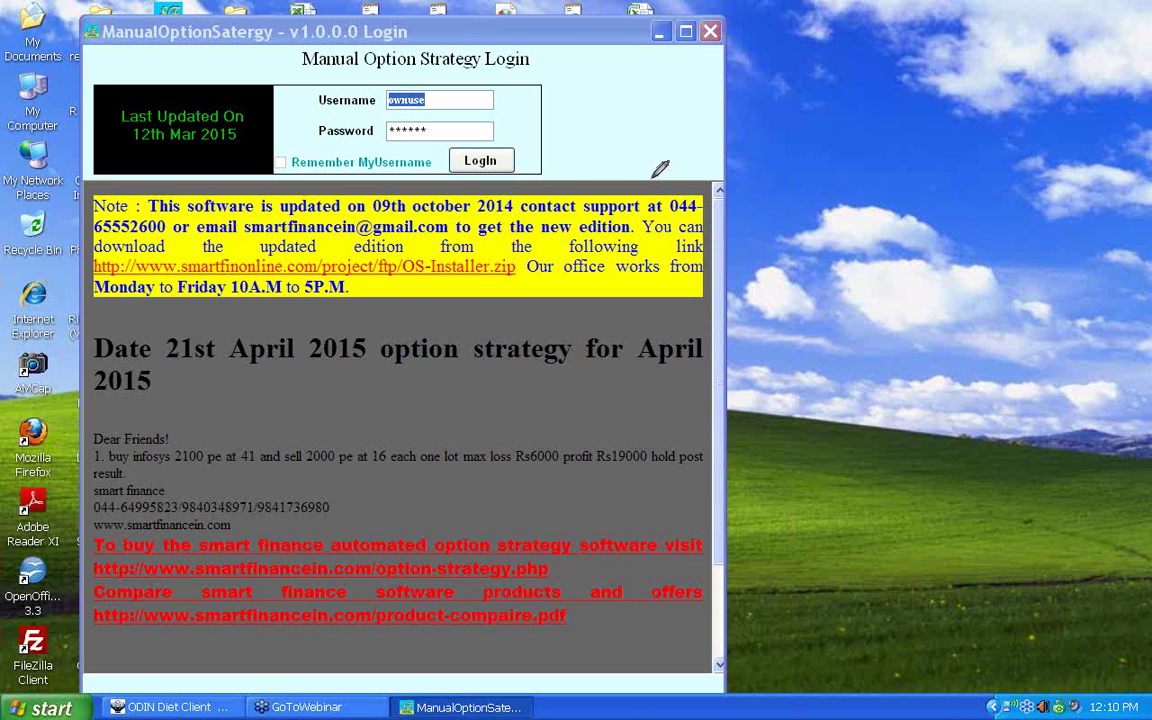
# - Log in to the Manual Option Strategy software with the prefilled credentials and acknowledge the login message
pyautogui.moveTo(405, 148)
pyautogui.mouseDown()
pyautogui.moveTo(377, 137)
pyautogui.moveTo(349, 79)
pyautogui.moveTo(418, 55)
pyautogui.moveTo(478, 91)
pyautogui.moveTo(469, 125)
pyautogui.moveTo(405, 146)
pyautogui.mouseUp()
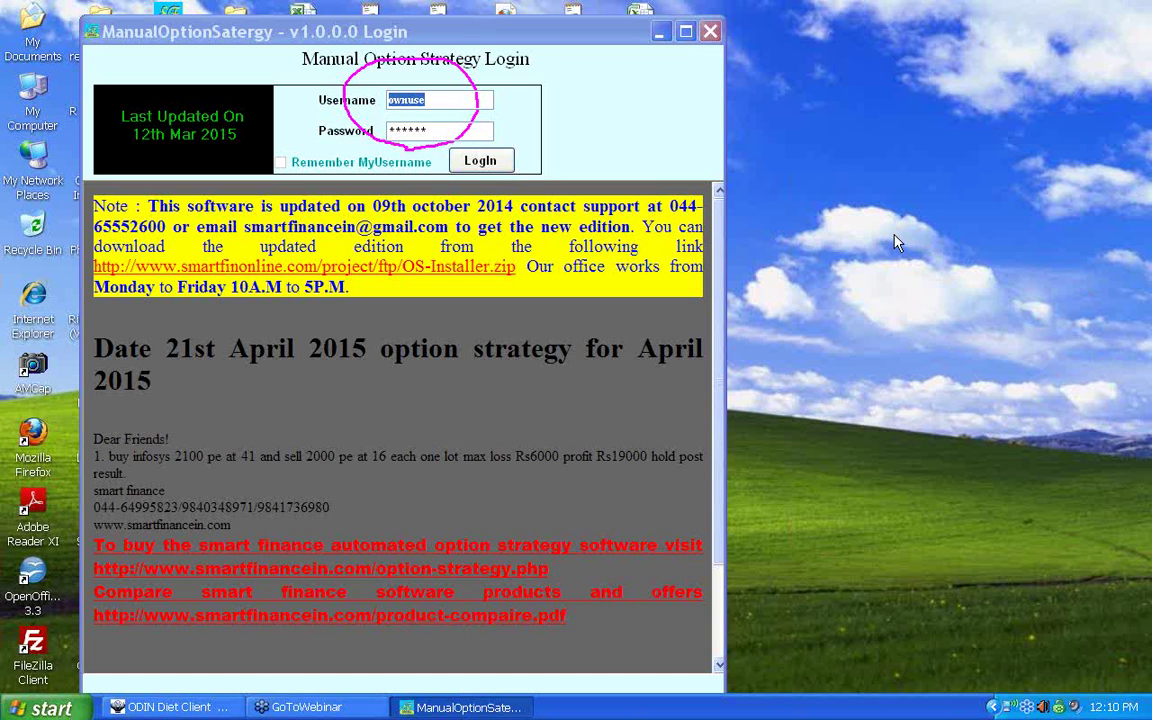
pyautogui.moveTo(168, 365); pyautogui.dragTo(282, 364)
pyautogui.moveTo(190, 460); pyautogui.dragTo(300, 480)
pyautogui.moveTo(437, 370); pyautogui.dragTo(522, 366)
pyautogui.click(506, 168)
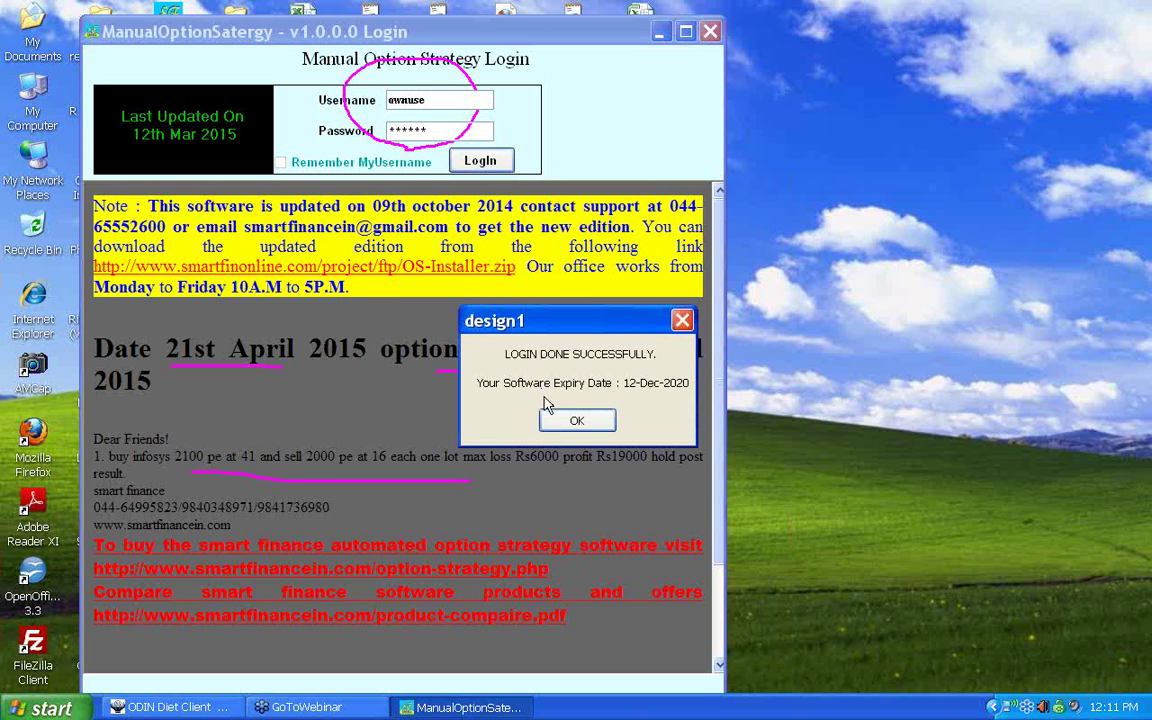
pyautogui.click(586, 419)
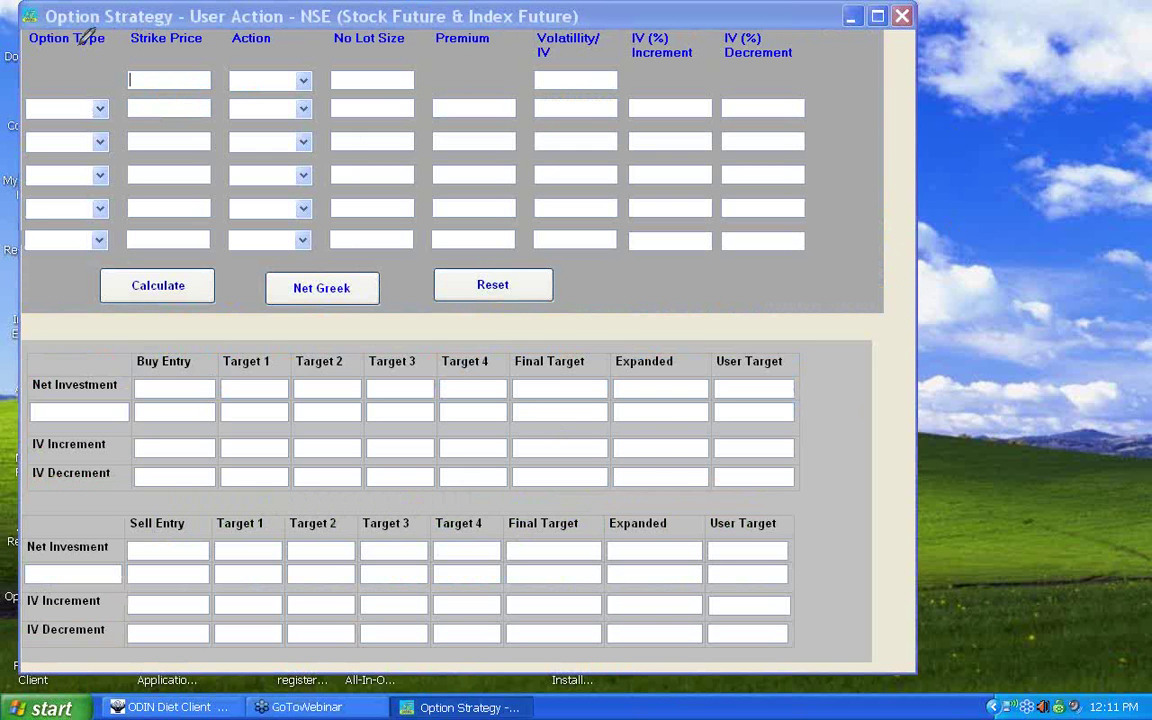
pyautogui.moveTo(30, 45)
pyautogui.mouseDown()
pyautogui.moveTo(272, 44)
pyautogui.moveTo(549, 64)
pyautogui.moveTo(523, 48)
pyautogui.moveTo(565, 2)
pyautogui.moveTo(601, 8)
pyautogui.moveTo(588, 64)
pyautogui.mouseUp()
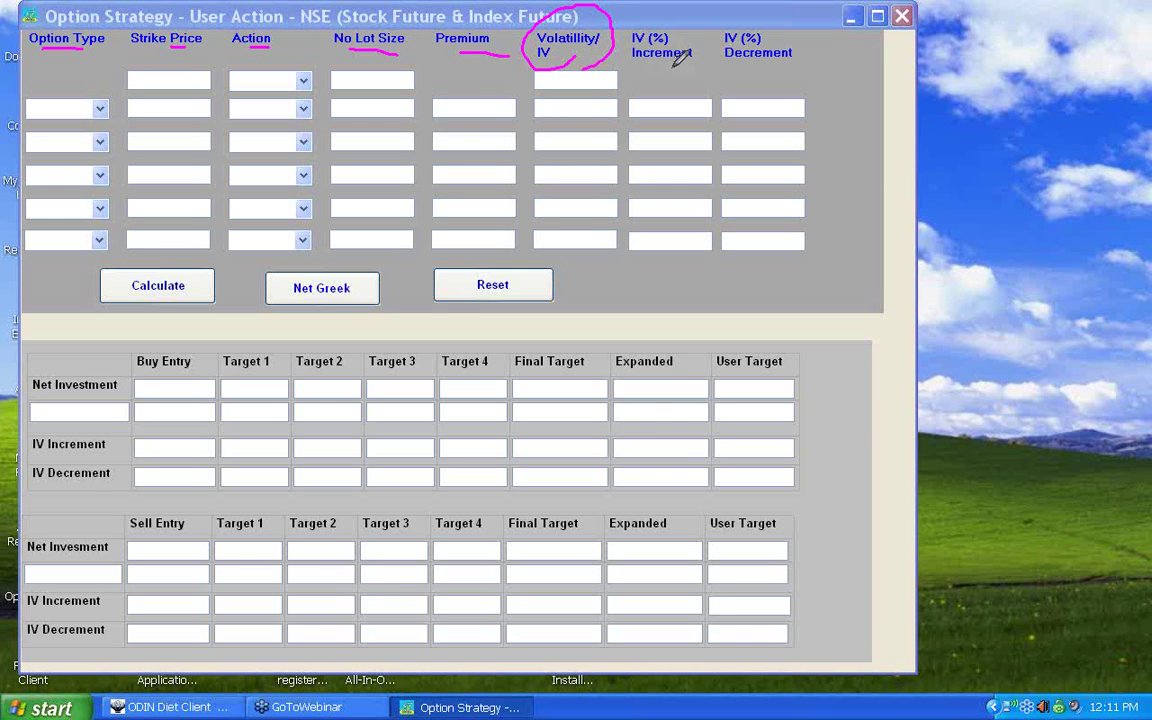
pyautogui.moveTo(684, 66)
pyautogui.mouseDown()
pyautogui.moveTo(620, 32)
pyautogui.moveTo(698, 66)
pyautogui.mouseUp()
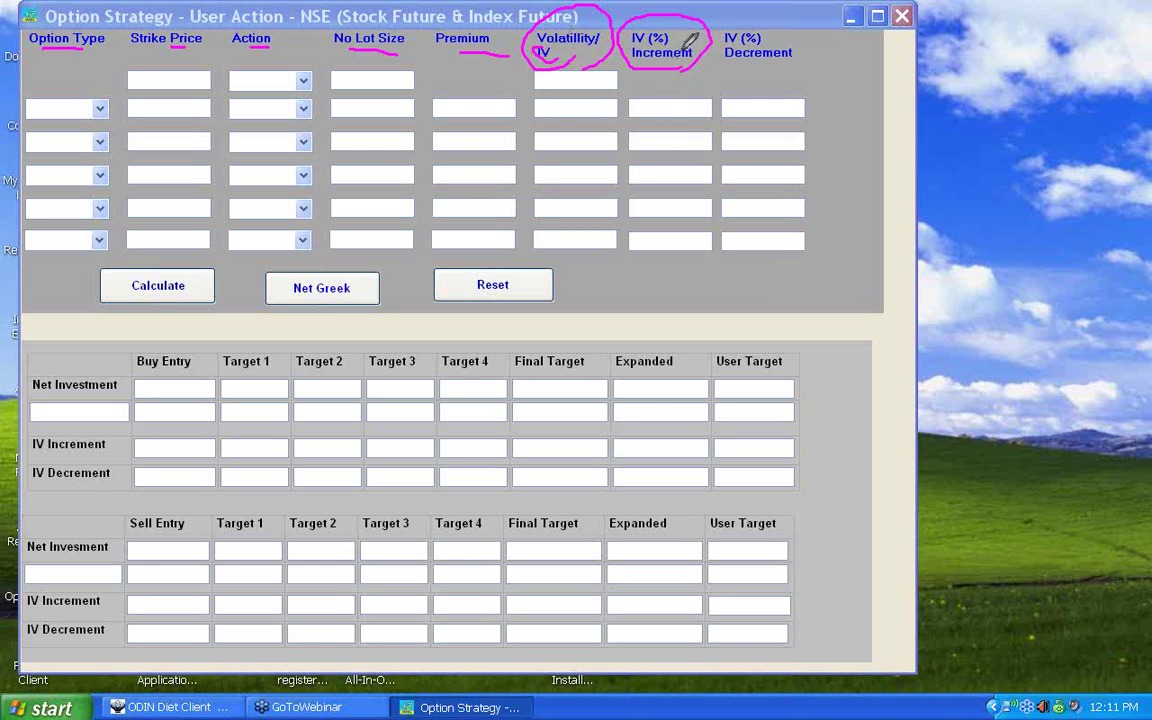
pyautogui.moveTo(678, 97)
pyautogui.mouseDown()
pyautogui.moveTo(678, 72)
pyautogui.moveTo(688, 80)
pyautogui.mouseUp()
pyautogui.moveTo(756, 70)
pyautogui.mouseDown()
pyautogui.moveTo(757, 91)
pyautogui.moveTo(767, 80)
pyautogui.mouseUp()
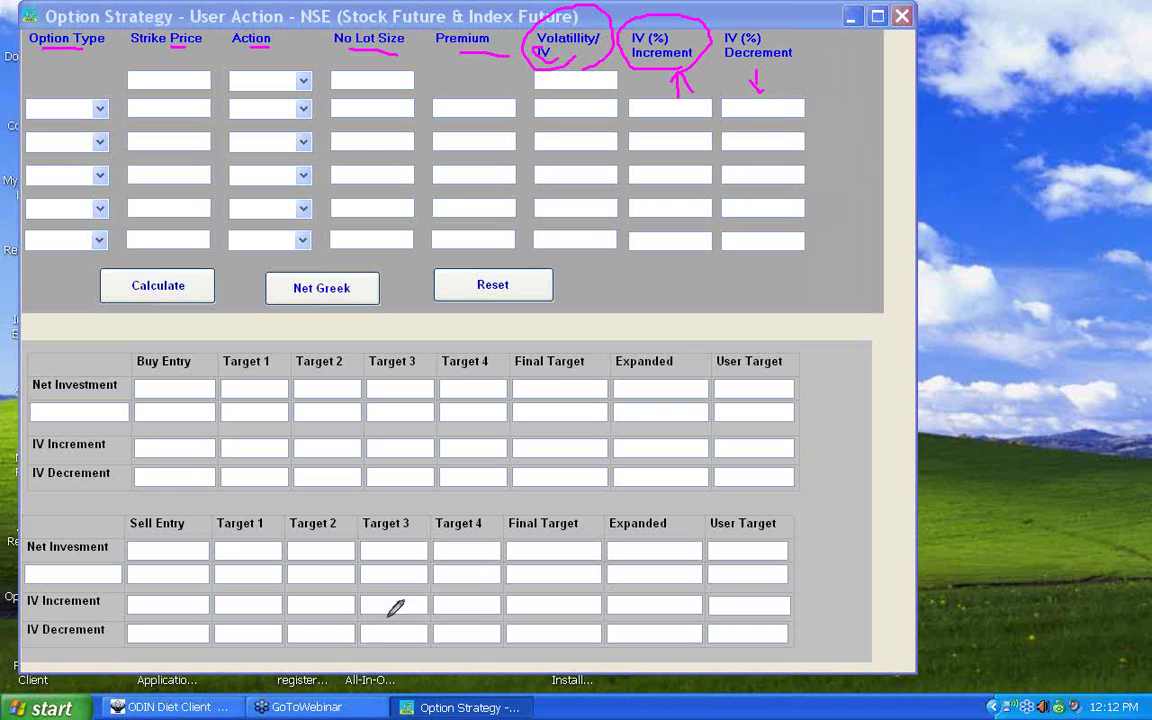
pyautogui.moveTo(199, 284); pyautogui.dragTo(220, 280)
pyautogui.moveTo(327, 278); pyautogui.dragTo(355, 267)
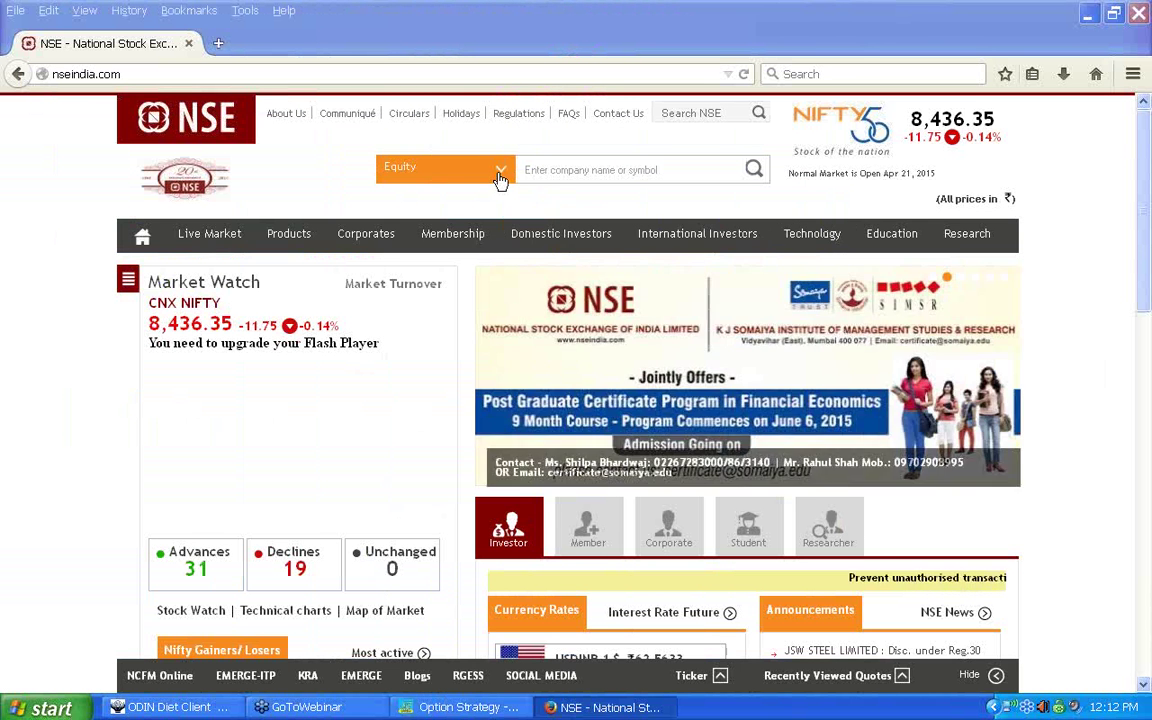
# - Search the NSE website's Equity Derivatives for "nifty" and open the CNX Nifty quote
pyautogui.click(500, 175)
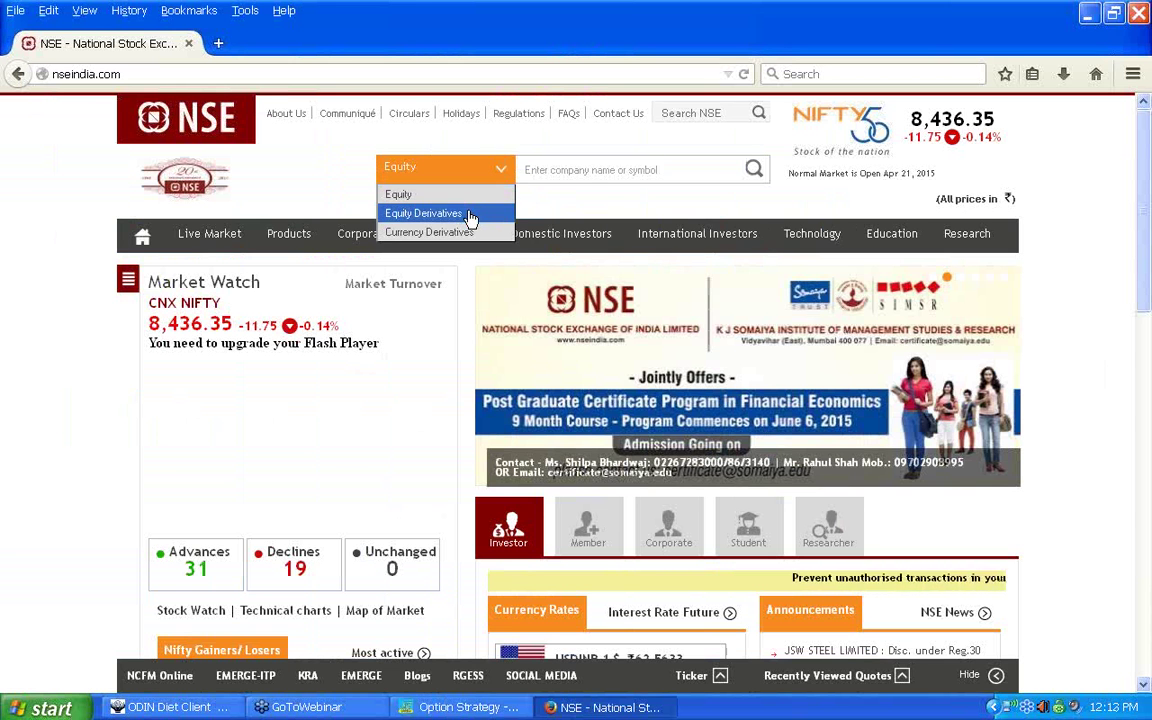
pyautogui.click(470, 215)
pyautogui.click(591, 175)
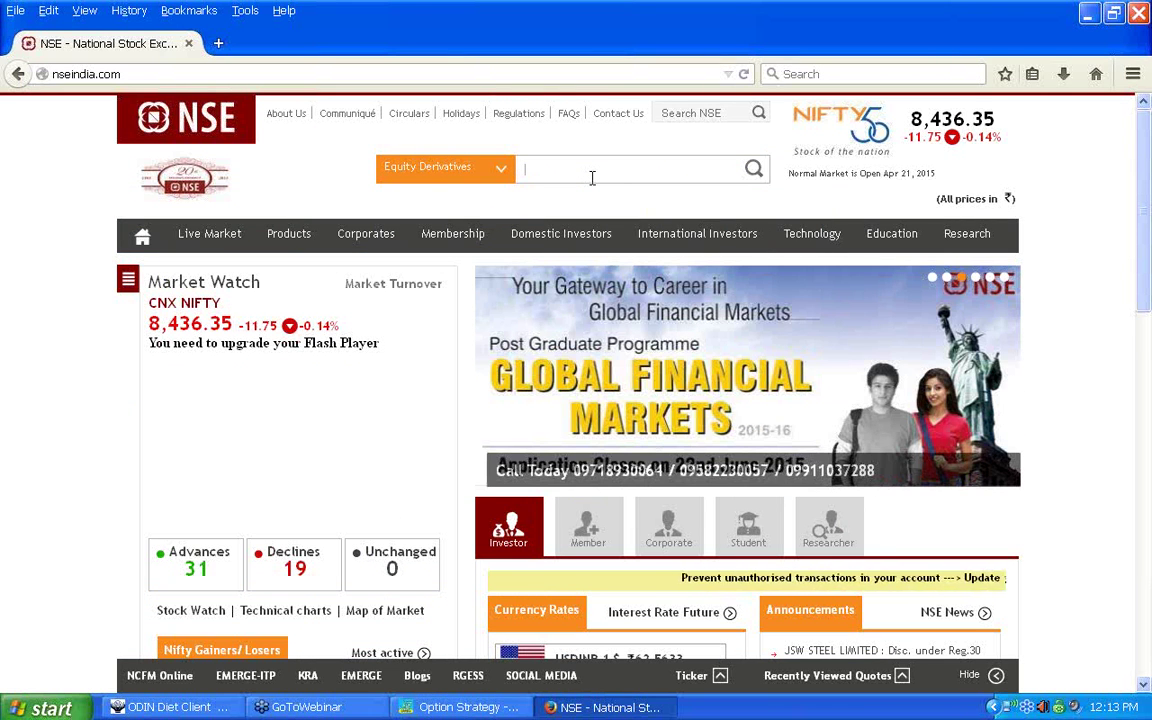
pyautogui.write('nifty')
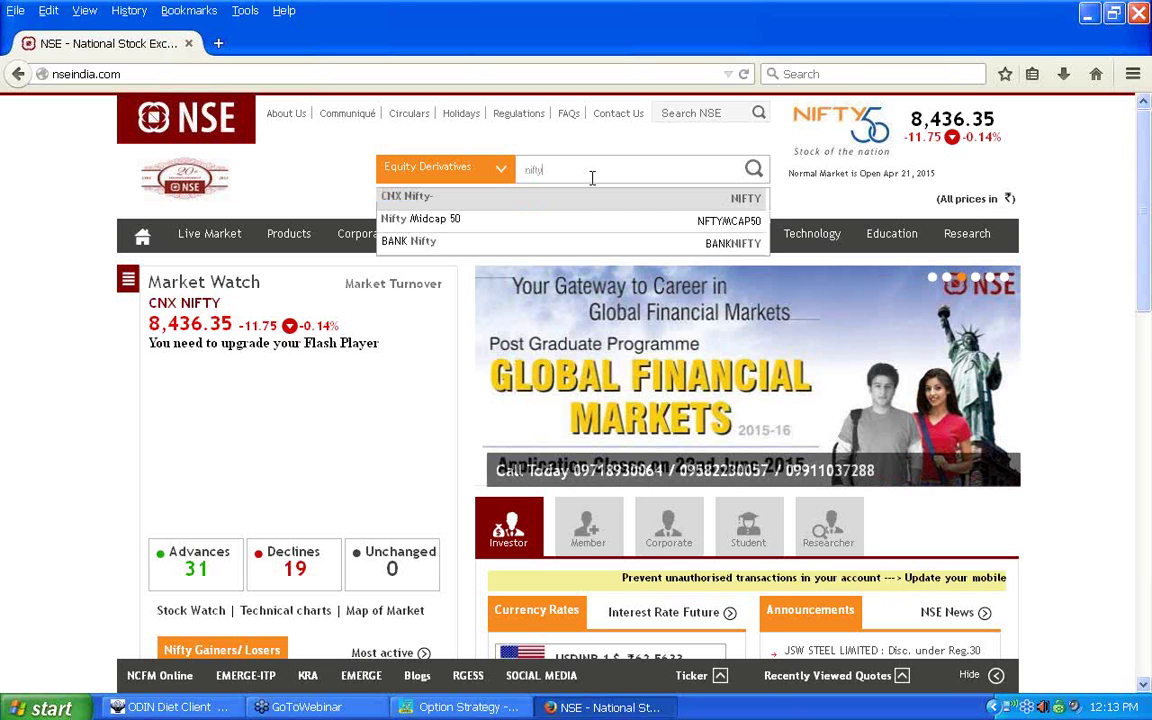
pyautogui.click(741, 205)
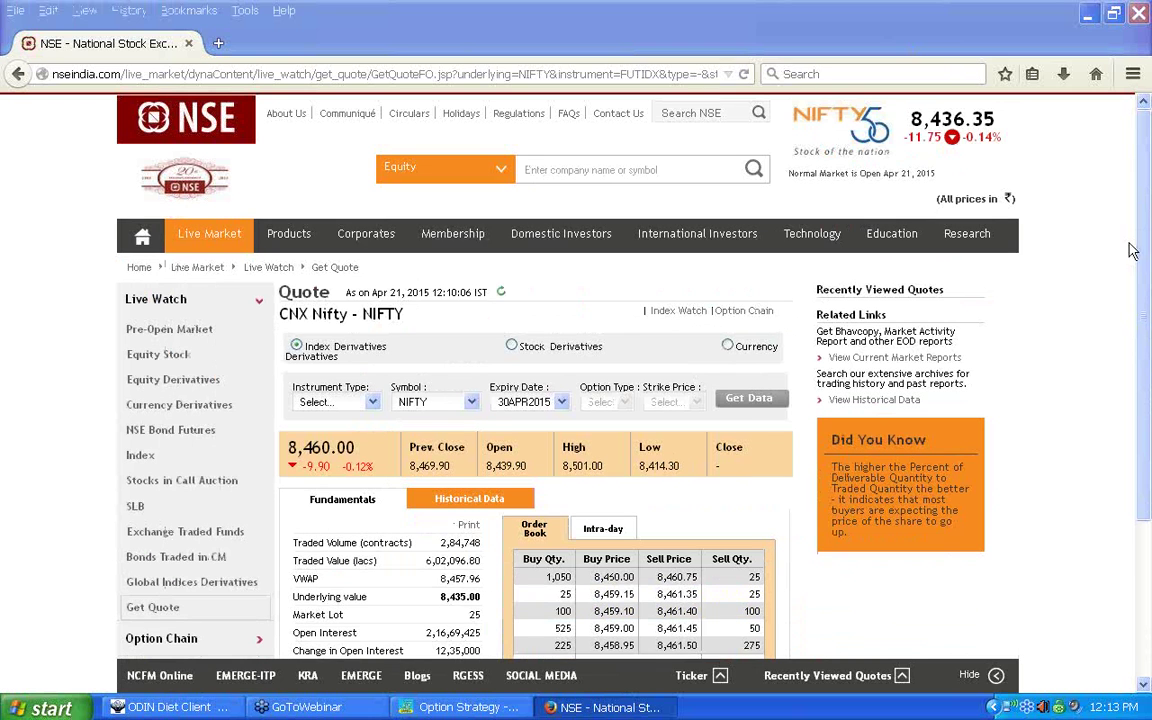
# - Open the NIFTY option chain in a separate browser tab and return to the quote page
pyautogui.moveTo(763, 320)
pyautogui.mouseDown()
pyautogui.moveTo(726, 328)
pyautogui.moveTo(716, 293)
pyautogui.moveTo(748, 272)
pyautogui.moveTo(778, 277)
pyautogui.moveTo(770, 318)
pyautogui.mouseUp()
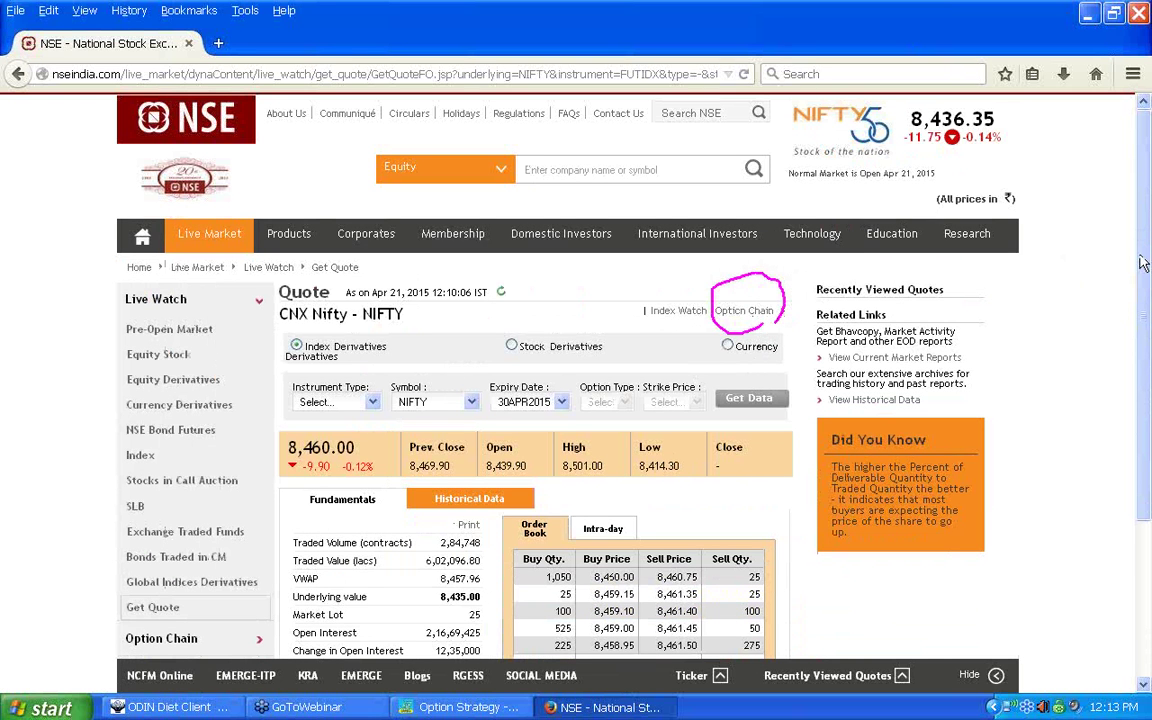
pyautogui.click(753, 316)
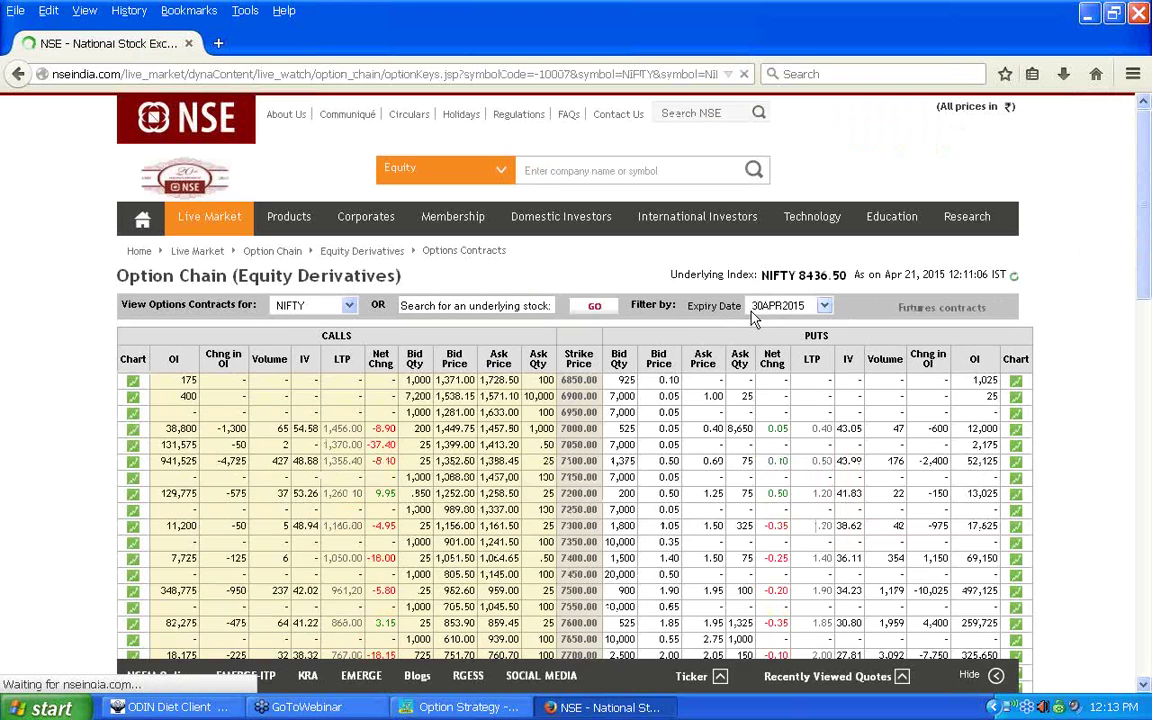
pyautogui.click(18, 74)
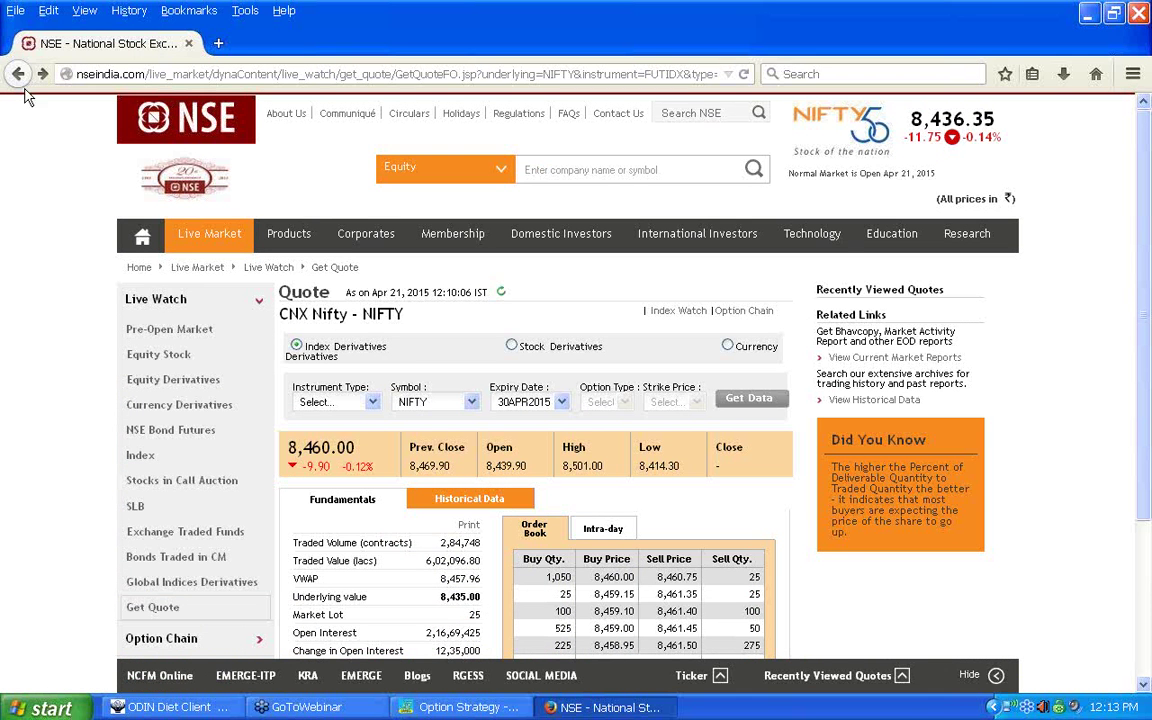
pyautogui.moveTo(305, 245)
pyautogui.rightClick(751, 316)
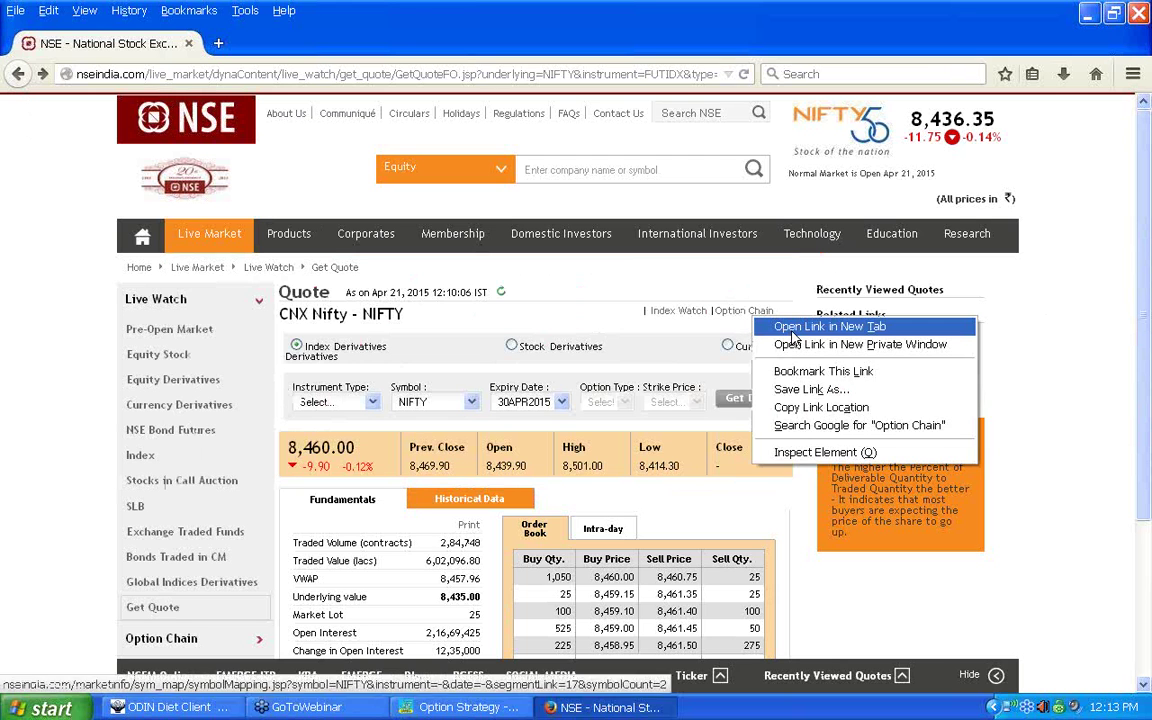
pyautogui.click(795, 326)
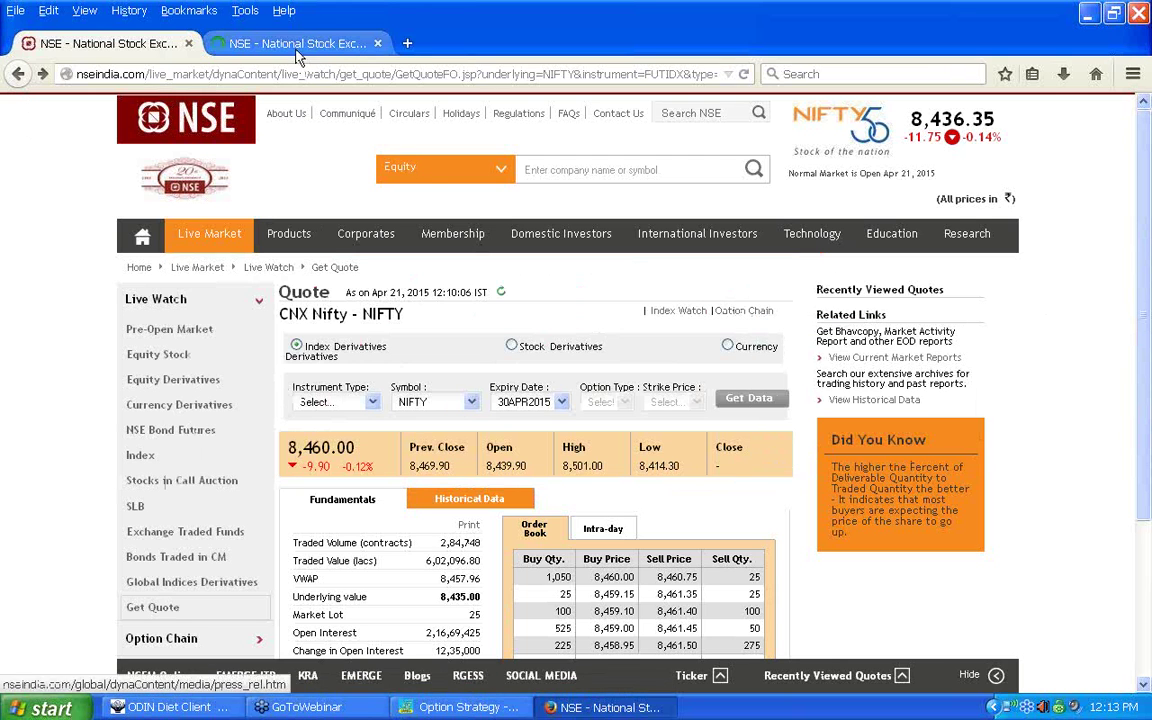
pyautogui.click(290, 43)
pyautogui.click(120, 45)
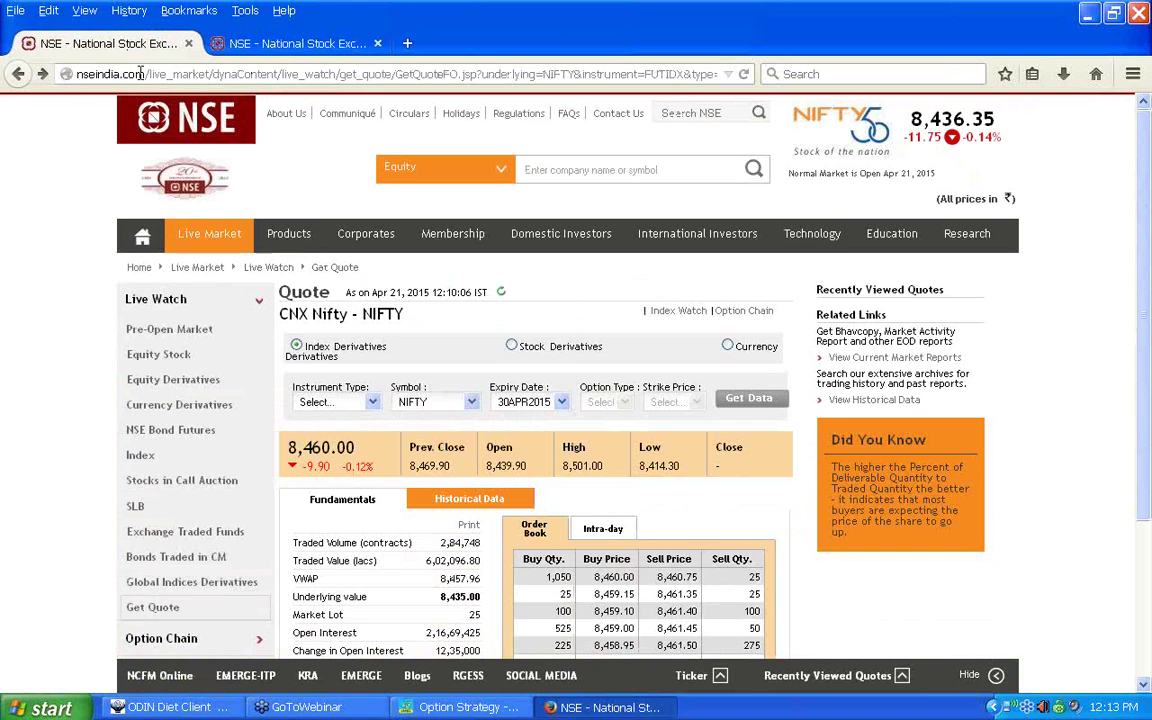
# - Expand the quote's Other Information section and examine the NIFTY futures price and annualised volatility
pyautogui.scroll(-3, 524, 603)
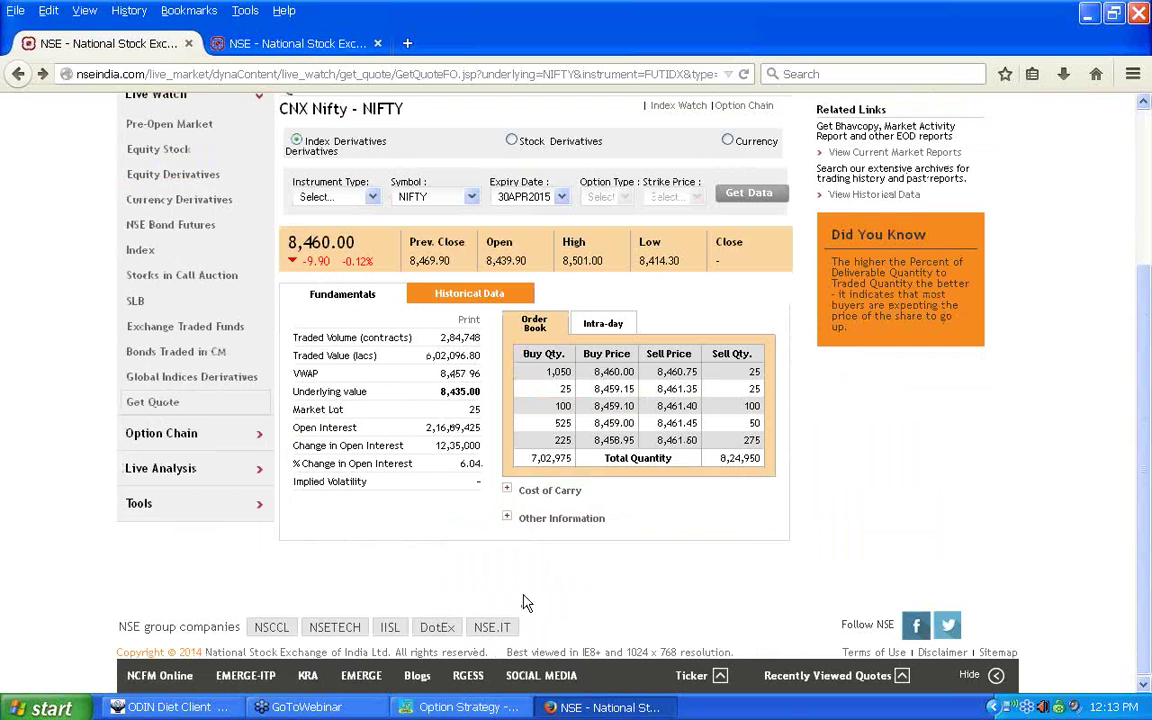
pyautogui.click(508, 520)
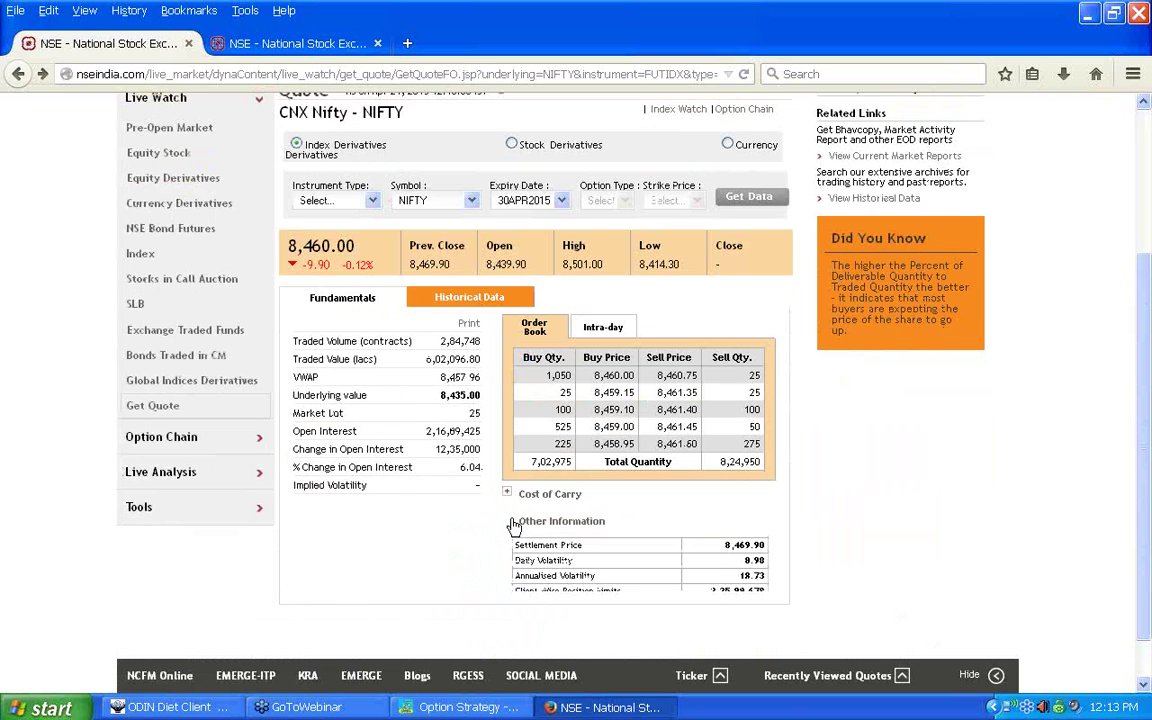
pyautogui.scroll(-2, 752, 497)
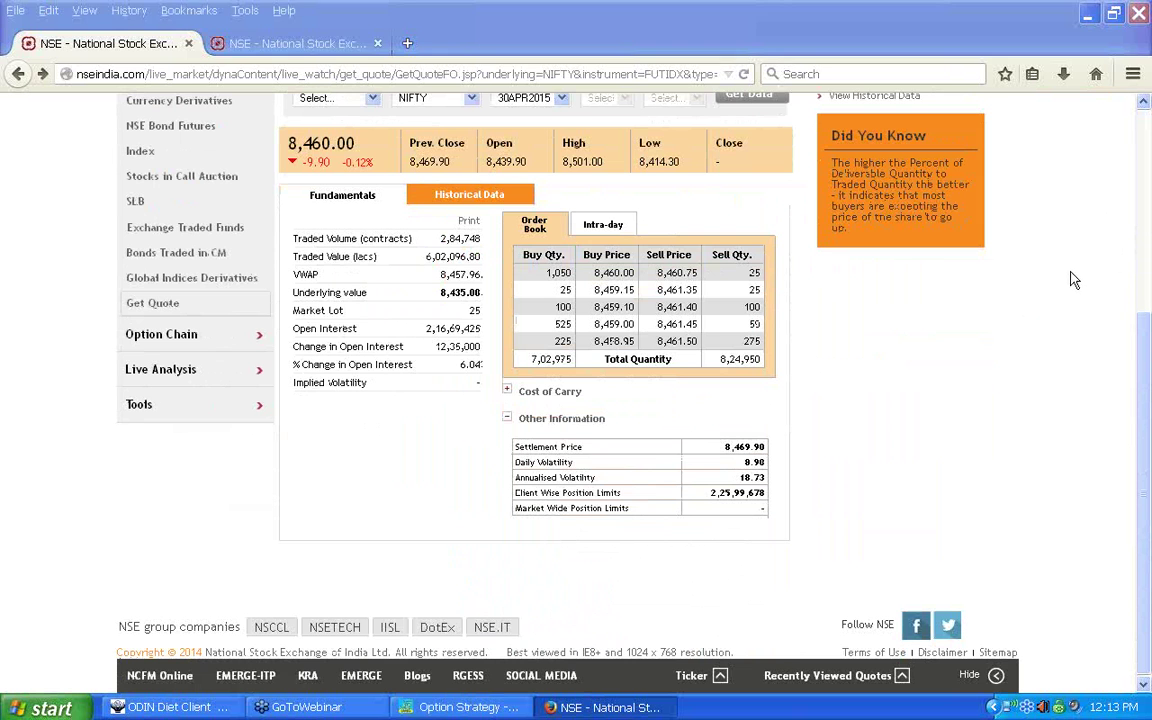
pyautogui.moveTo(362, 151)
pyautogui.mouseDown()
pyautogui.moveTo(310, 160)
pyautogui.moveTo(281, 140)
pyautogui.moveTo(292, 118)
pyautogui.moveTo(356, 121)
pyautogui.moveTo(364, 150)
pyautogui.mouseUp()
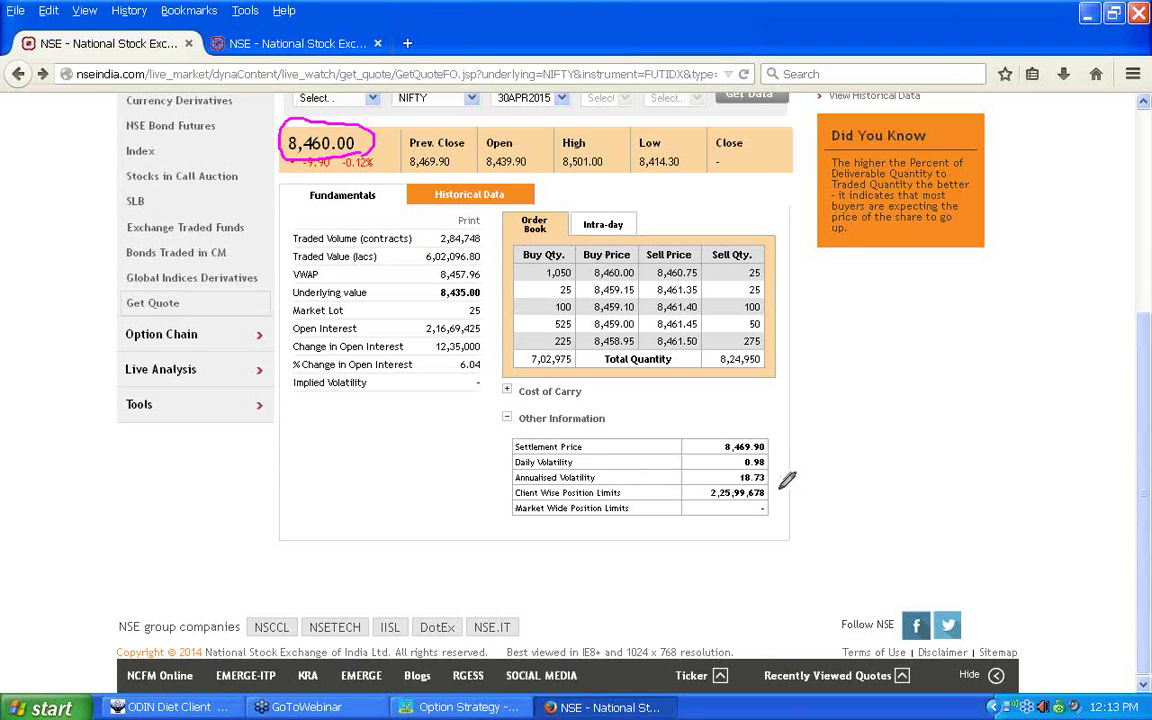
pyautogui.moveTo(741, 484); pyautogui.dragTo(765, 483)
# - Switch to the Option Strategy window and set the first row's strike price to 8460
pyautogui.click(465, 707)
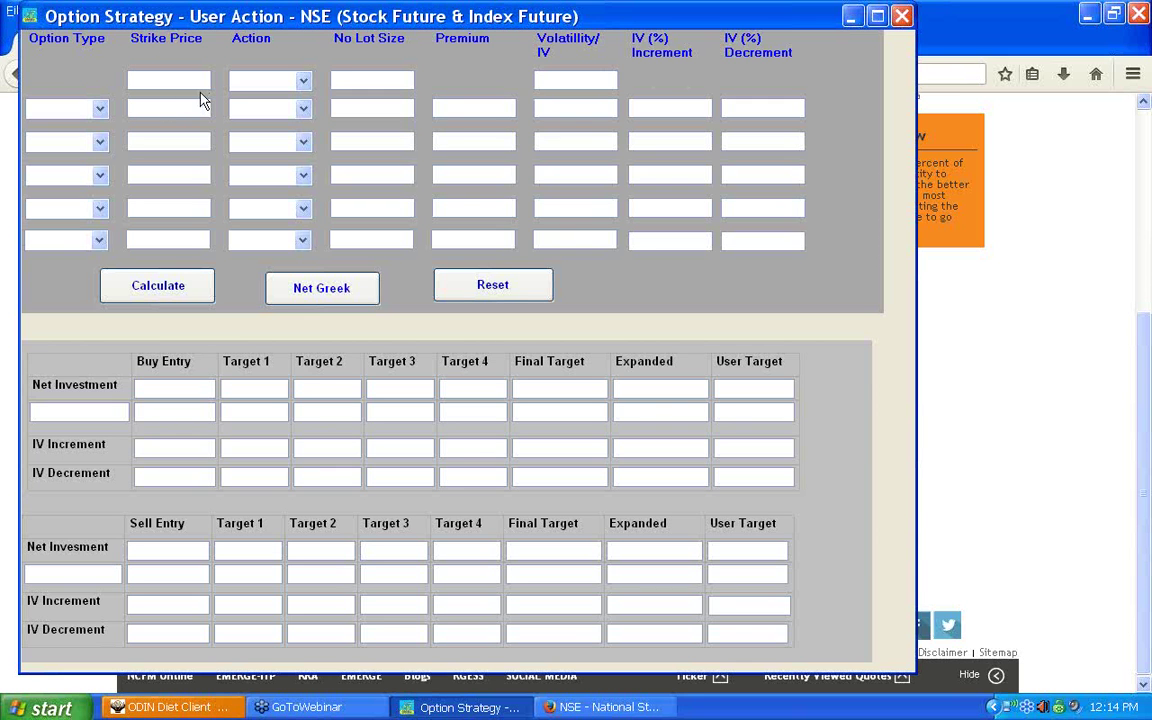
pyautogui.write('84')
pyautogui.write('68')
pyautogui.write('0')
pyautogui.click(576, 404)
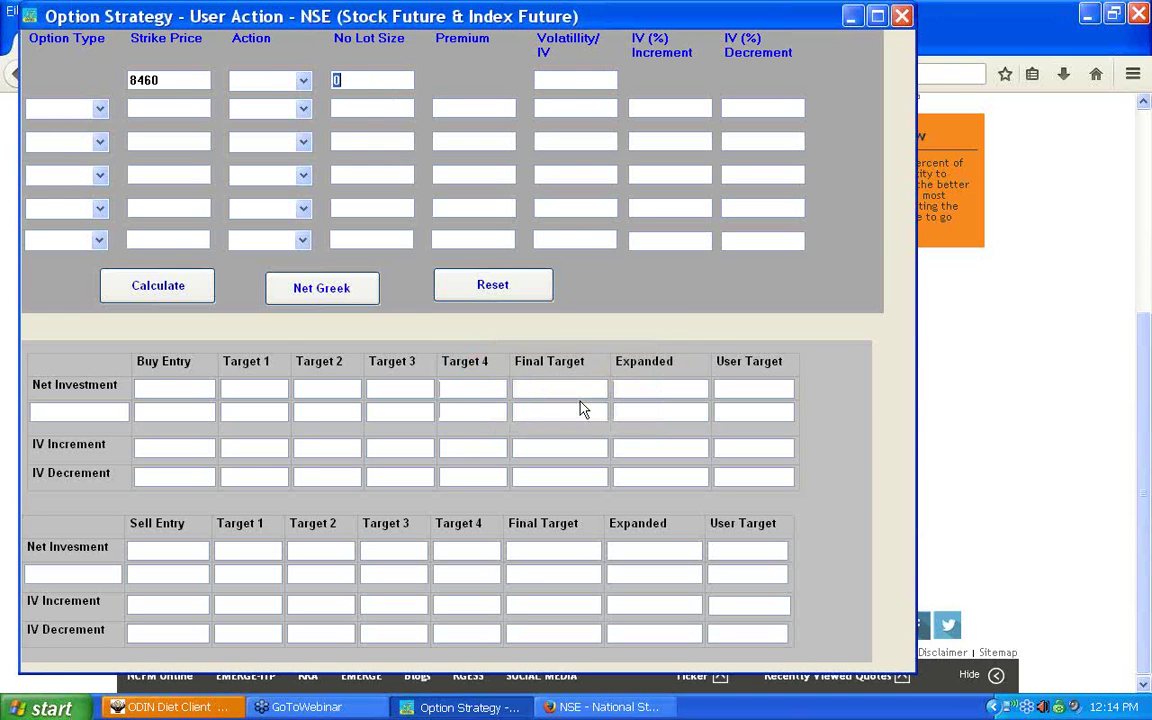
# - Recheck the annualised volatility on the NSE quote page and enter 18.73 as the first row's Volatility/IV
pyautogui.click(570, 82)
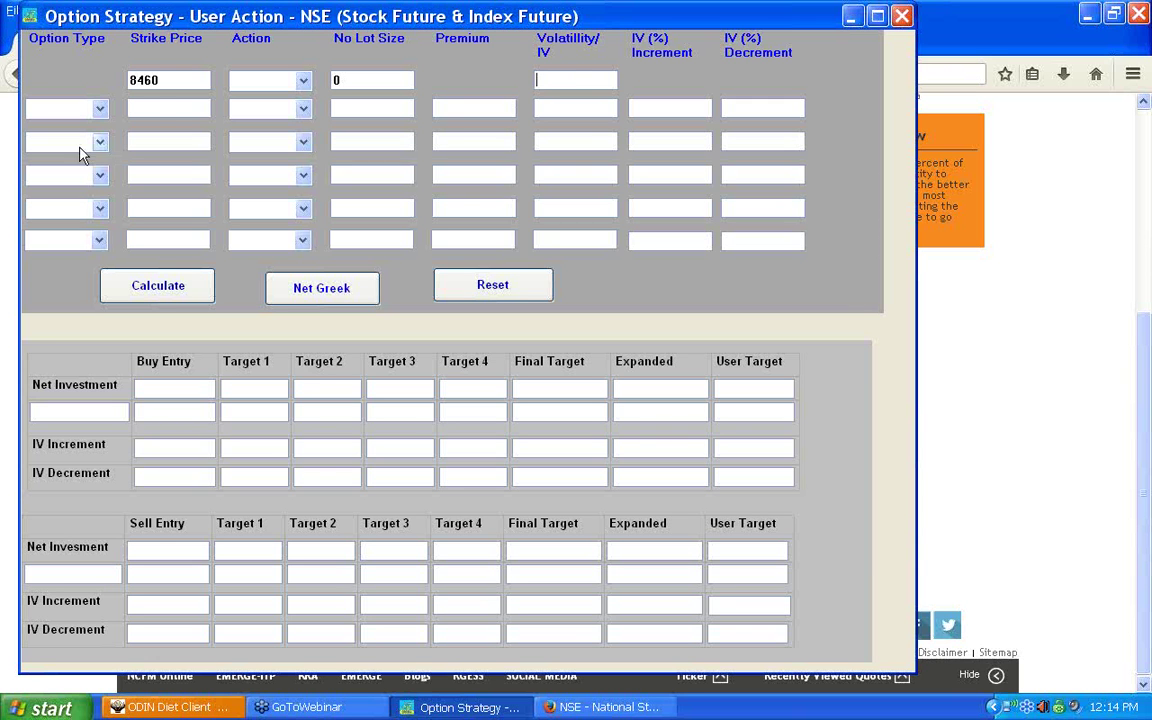
pyautogui.moveTo(150, 80); pyautogui.dragTo(93, 83)
pyautogui.click(590, 77)
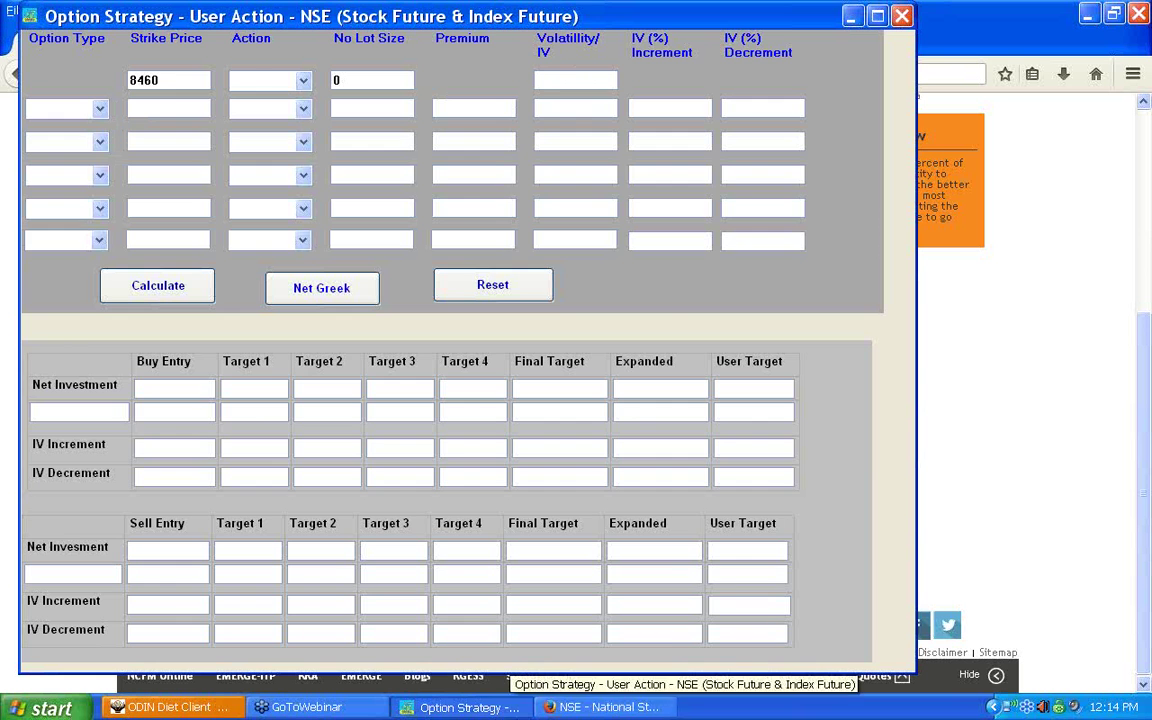
pyautogui.click(620, 707)
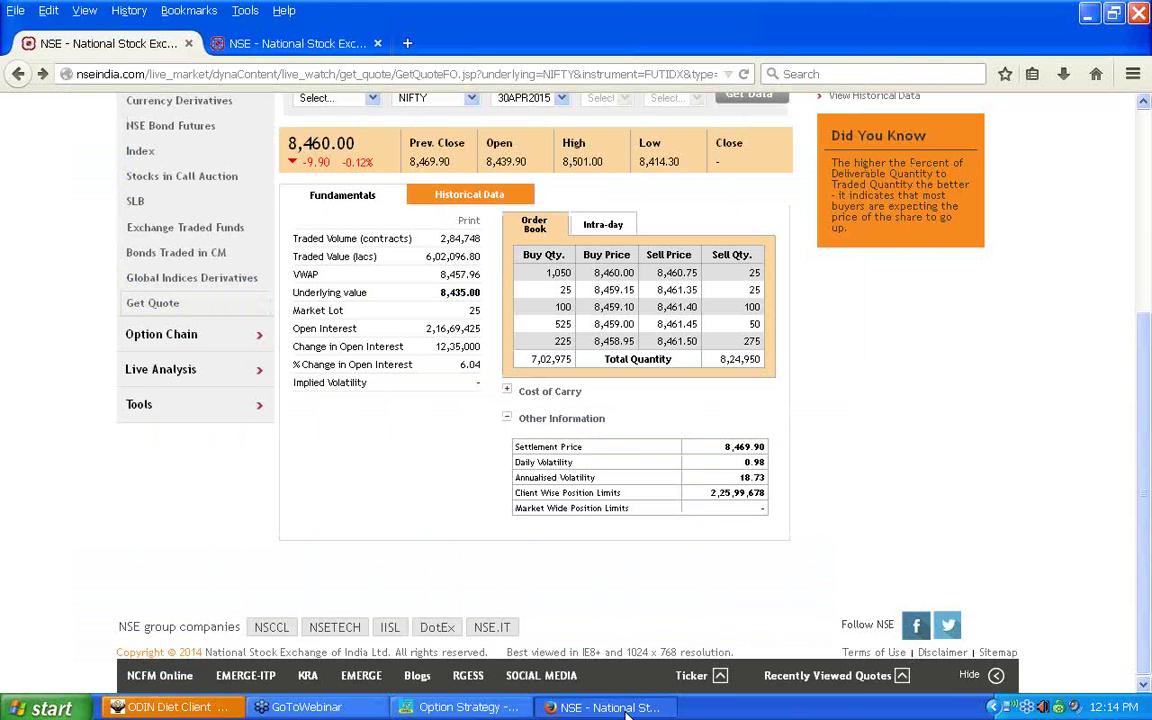
pyautogui.click(465, 707)
pyautogui.write('18.73')
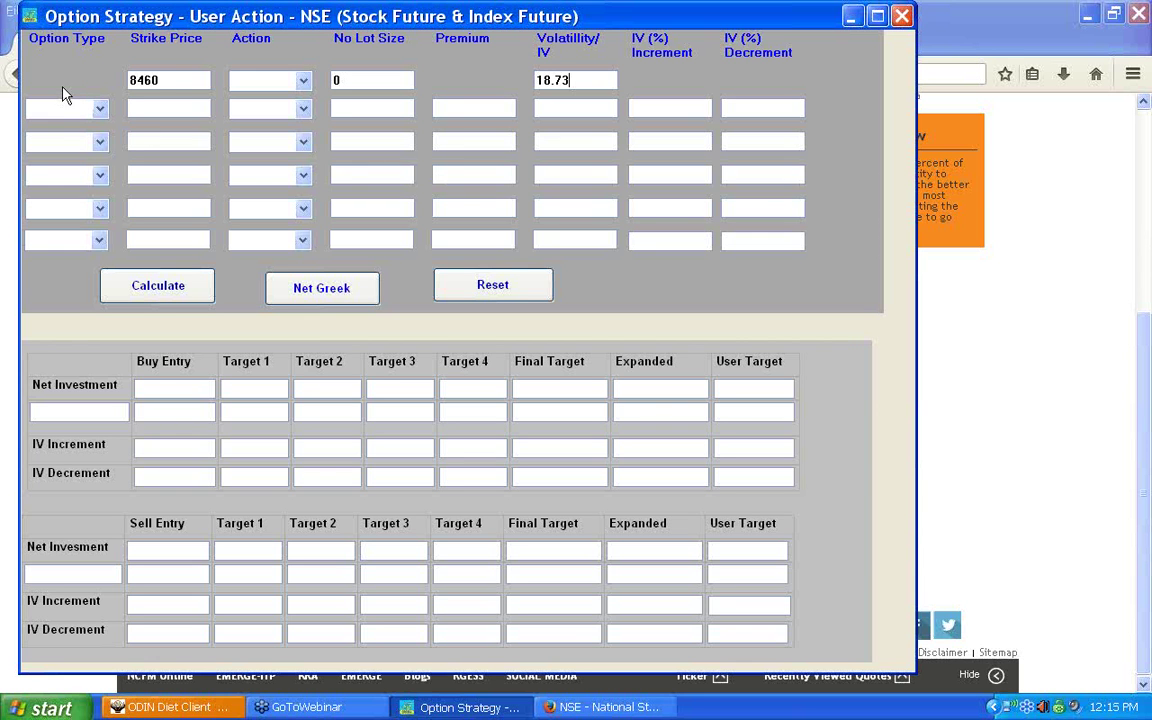
pyautogui.moveTo(150, 80); pyautogui.dragTo(130, 80)
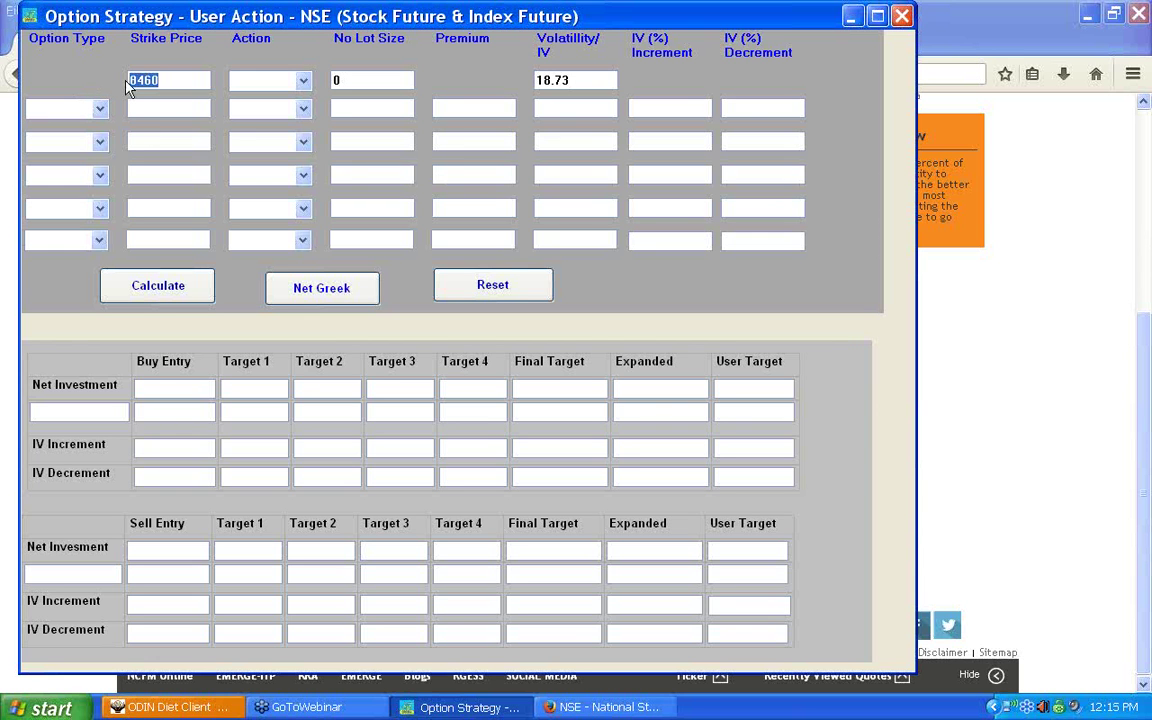
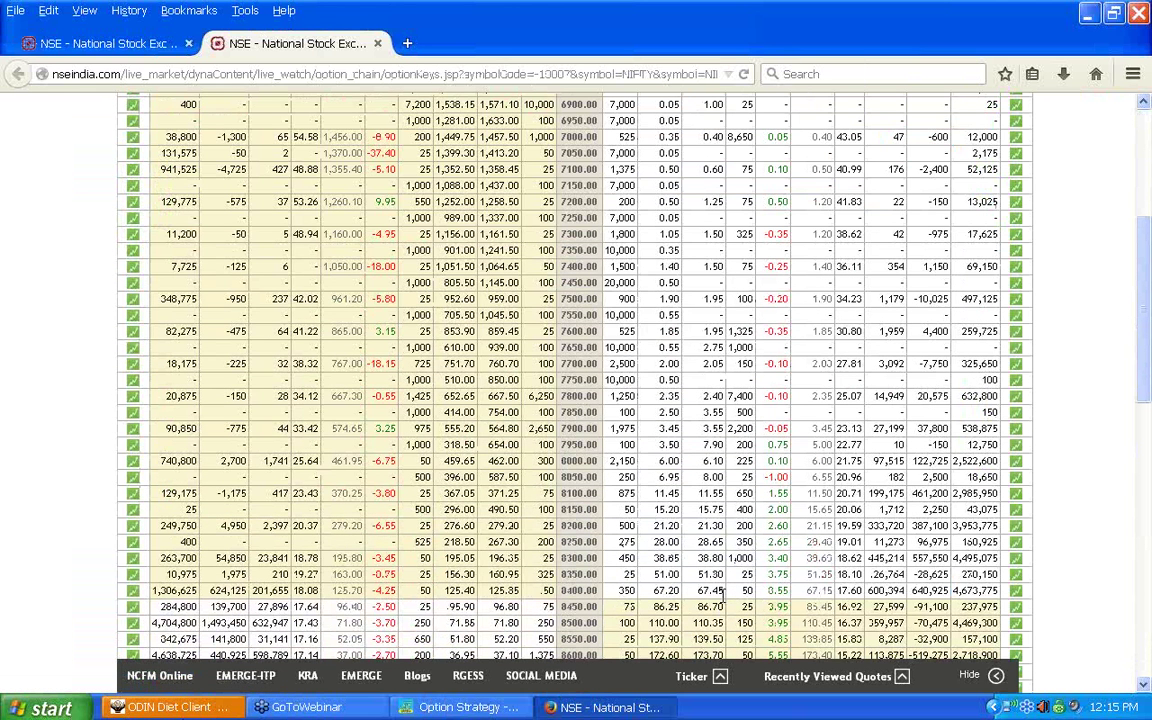
# - Look up the 8400 put's price in the NIFTY option chain and return to the Option Strategy form
pyautogui.moveTo(722, 591); pyautogui.dragTo(698, 591)
pyautogui.scroll(5, 843, 591)
pyautogui.scroll(-5, 843, 597)
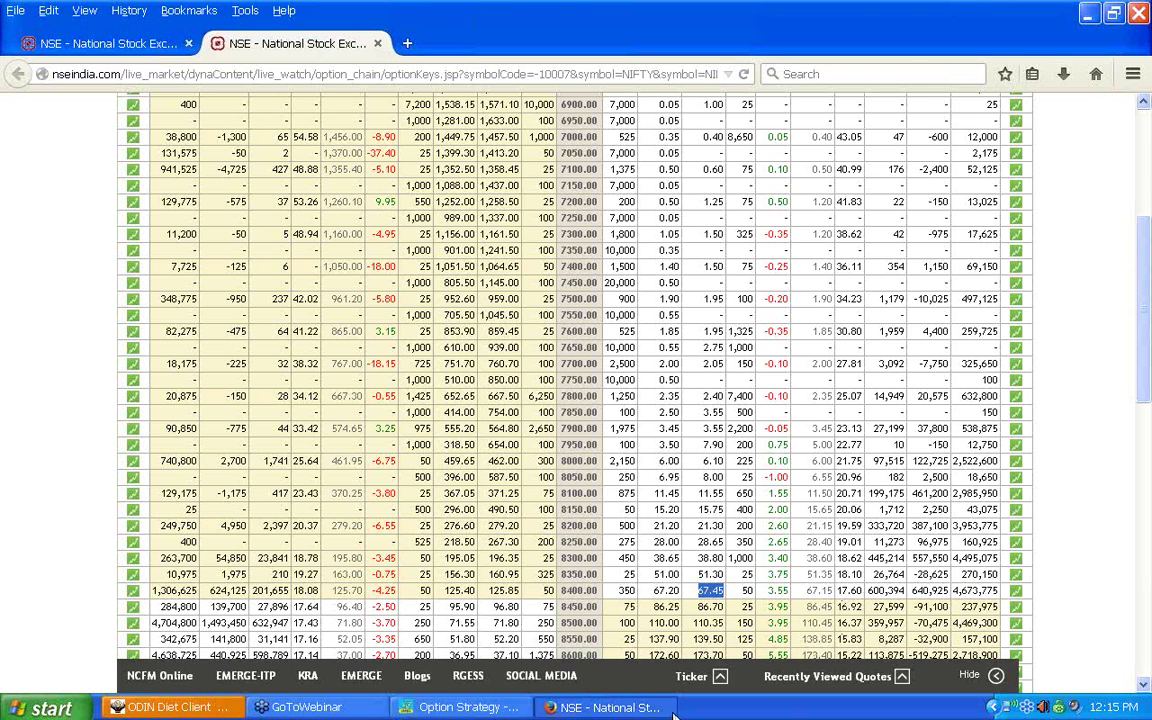
pyautogui.click(462, 707)
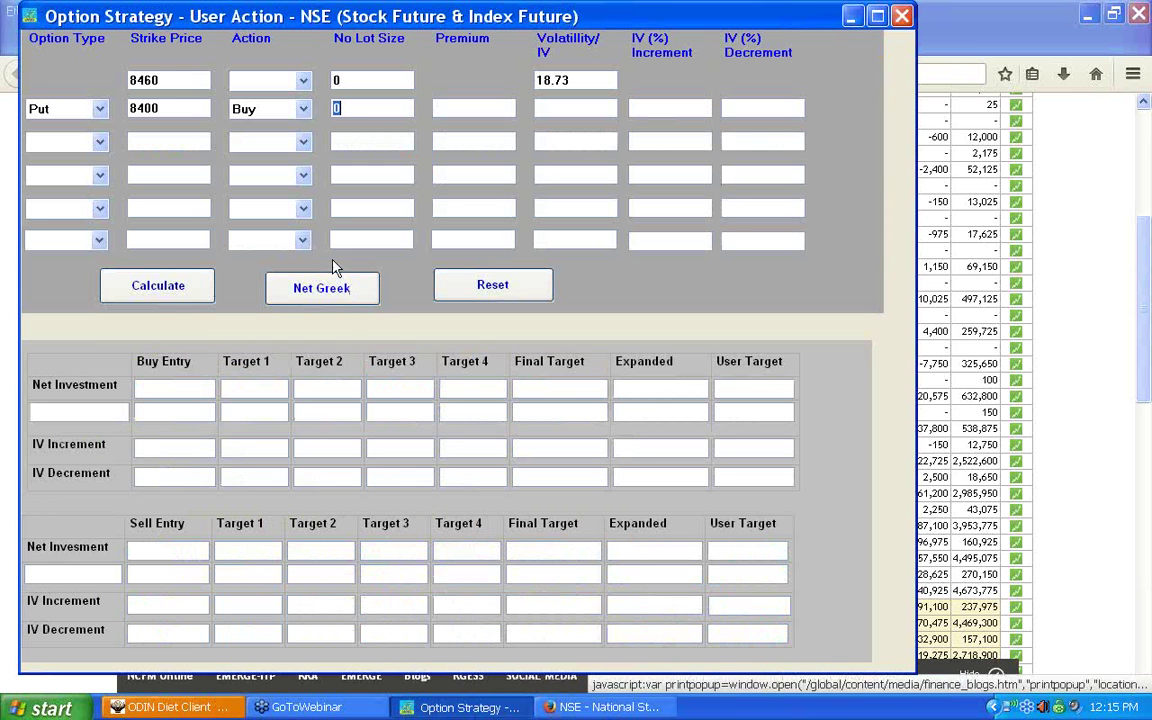
pyautogui.write('67')
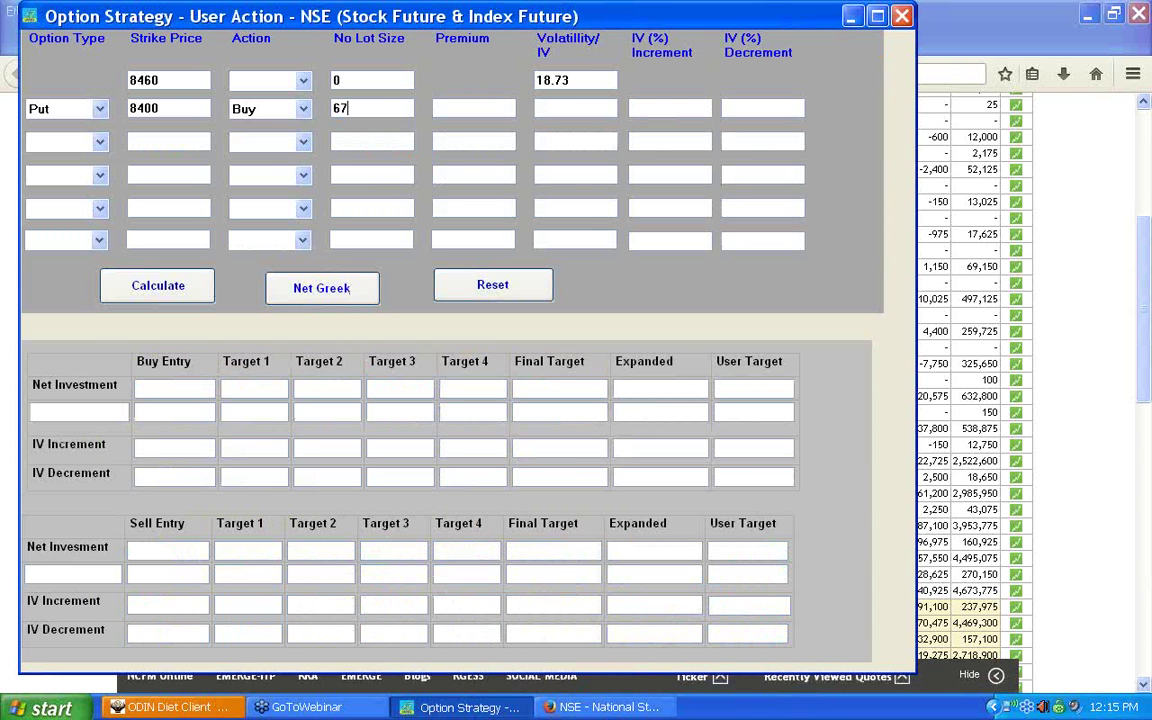
pyautogui.write('15')
pyautogui.press('BackSpace')
pyautogui.press('BackSpace')
pyautogui.write('15')
pyautogui.hotkey('shift', 'Left')
pyautogui.hotkey('shift', 'Left')
pyautogui.hotkey('shift', 'Left')
pyautogui.hotkey('shift', 'Left')
pyautogui.press('BackSpace')
pyautogui.click(464, 107)
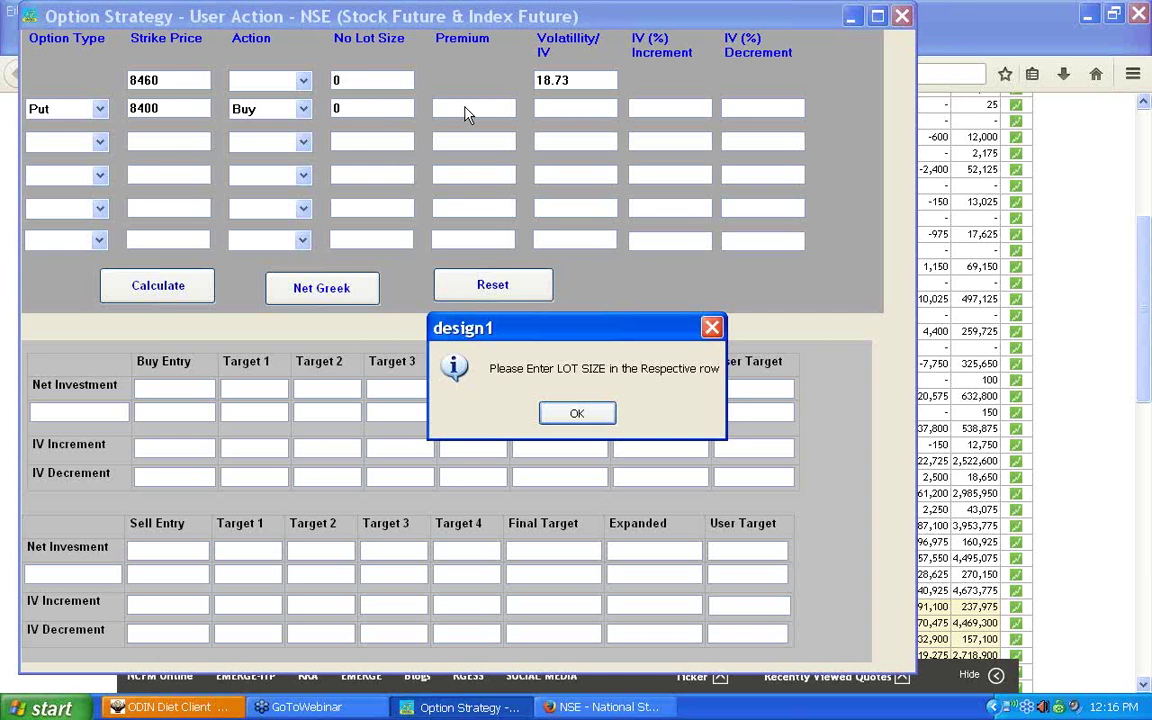
pyautogui.click(578, 415)
pyautogui.click(470, 110)
pyautogui.click(578, 414)
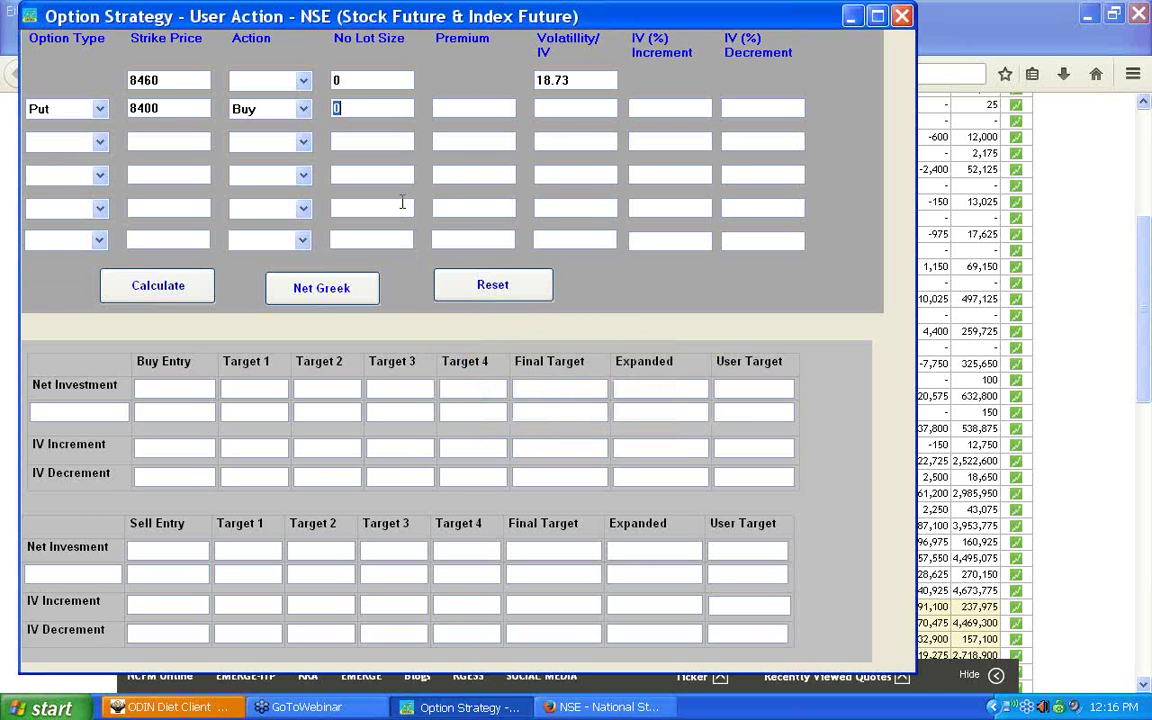
# - Set the 8400 put buy row's number of lots to 10 and its premium to 67.15
pyautogui.write('10')
pyautogui.click(488, 108)
pyautogui.write('67.15')
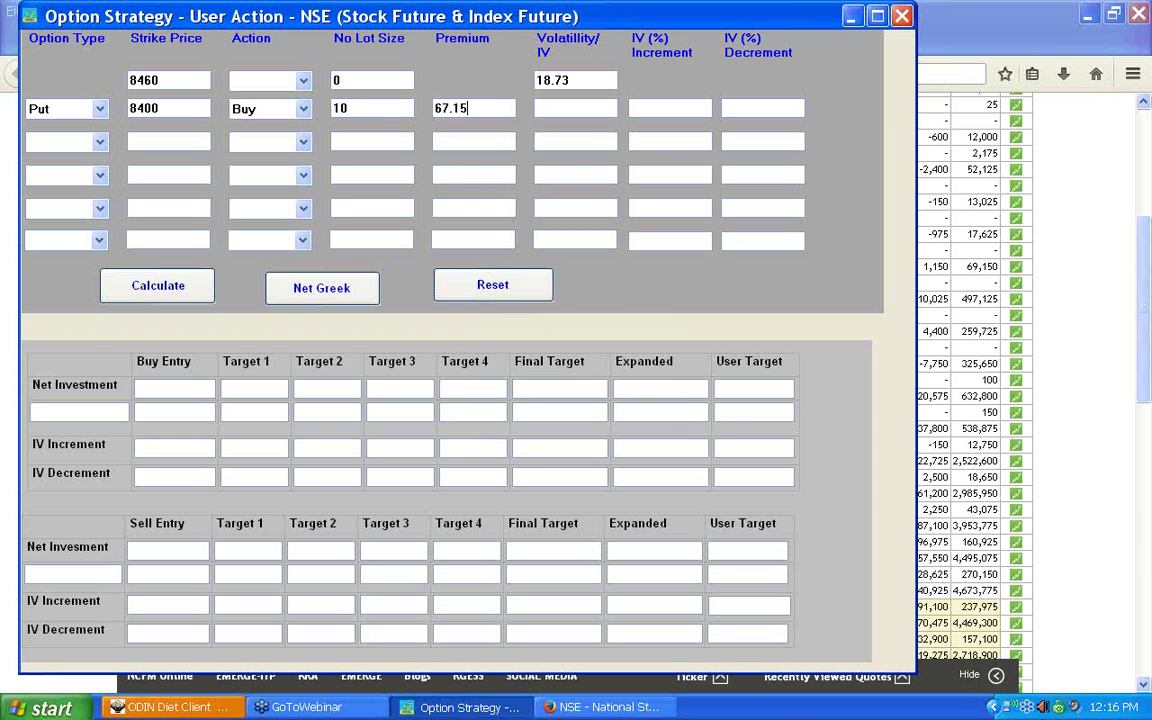
# - Set the 8400 put buy row's Volatility/IV to 17.60
pyautogui.moveTo(732, 10)
pyautogui.mouseDown()
pyautogui.moveTo(517, 13)
pyautogui.moveTo(741, 9)
pyautogui.mouseUp()
pyautogui.click(578, 108)
pyautogui.write('17.60')
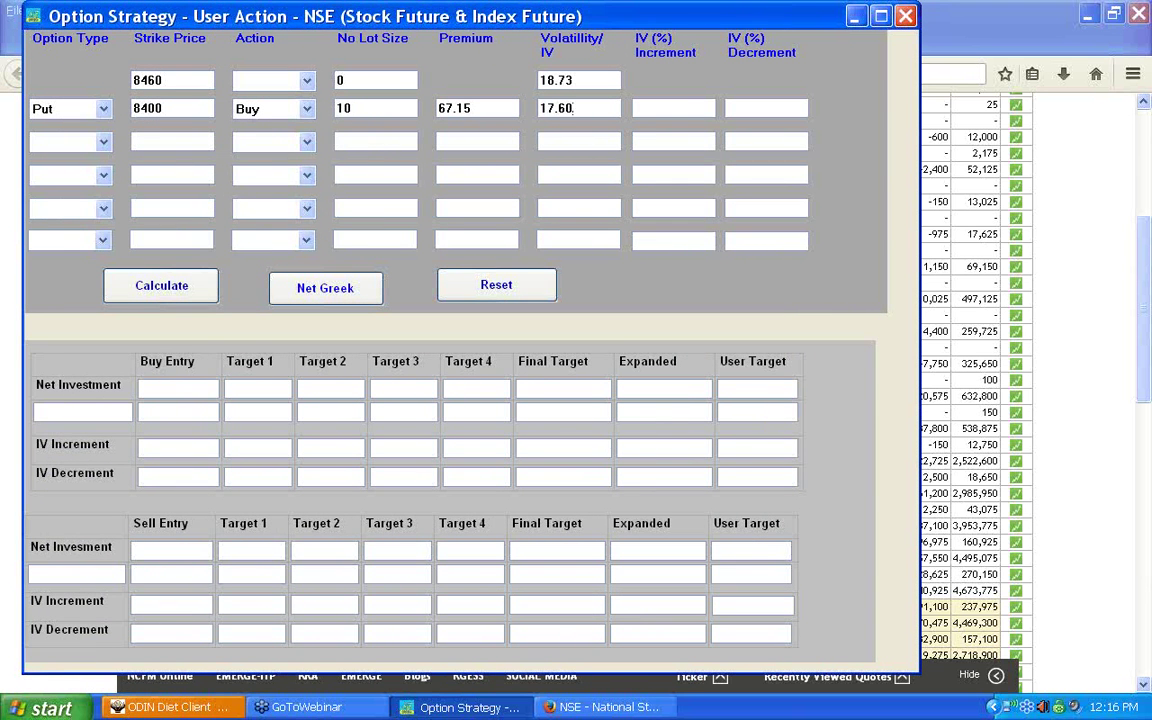
# - Add a second option row for selling 10 lots of the 8300 put
pyautogui.click(104, 143)
pyautogui.click(72, 170)
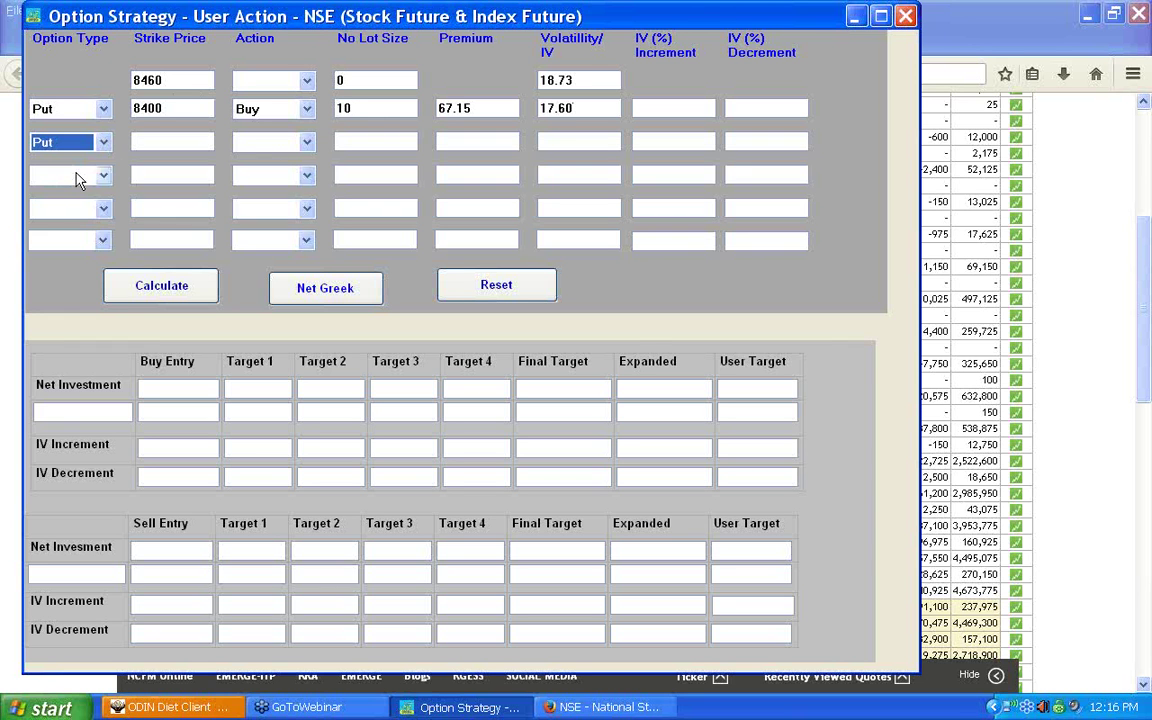
pyautogui.click(200, 144)
pyautogui.write('8300')
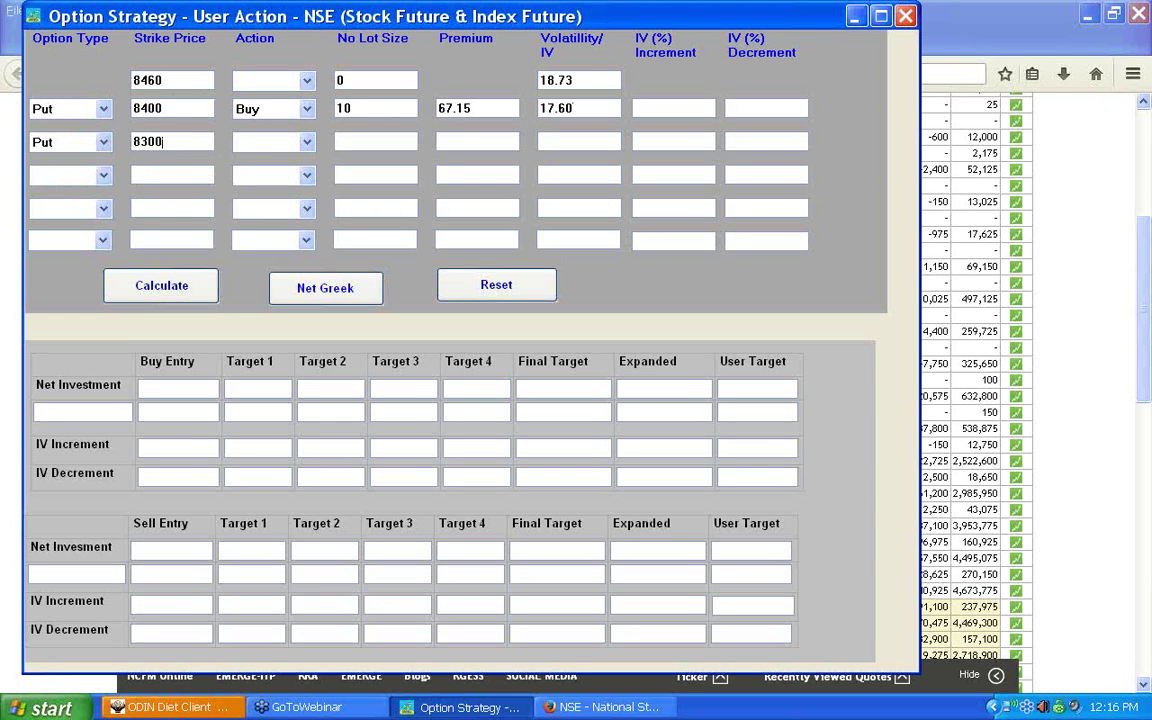
pyautogui.click(307, 142)
pyautogui.click(255, 175)
pyautogui.write('10')
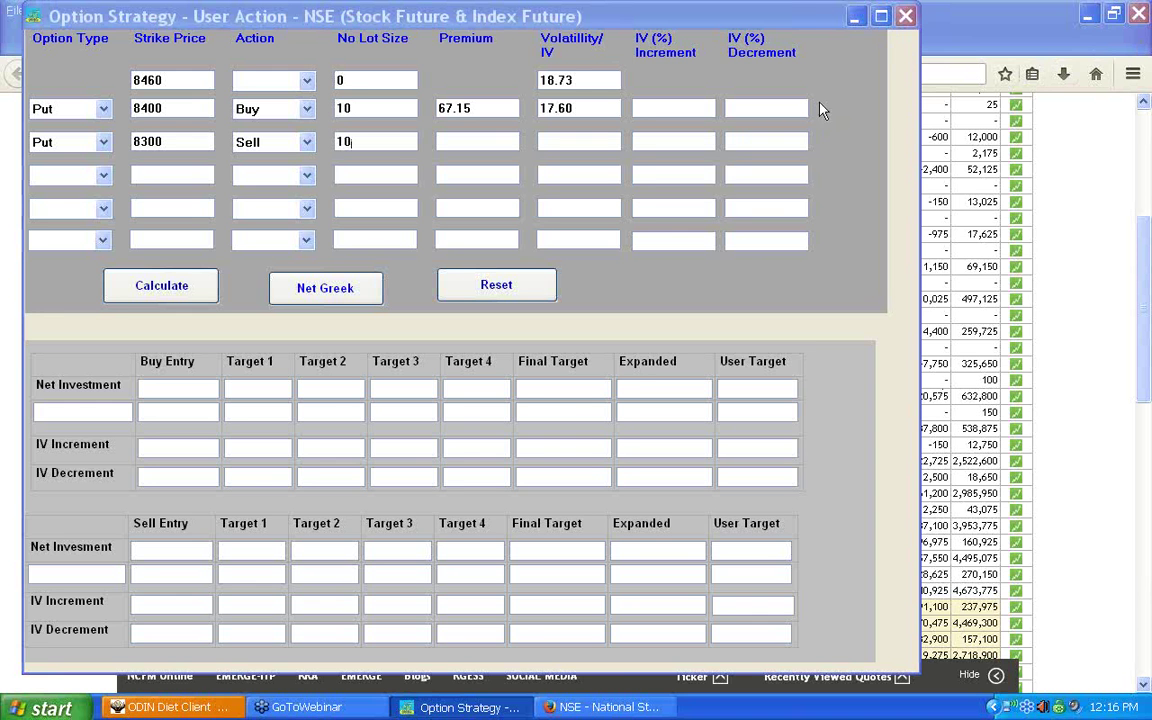
# - Look up the 8300 put in the NIFTY option chain and set its row's premium to 38.60 and Volatility/IV to 18.62
pyautogui.moveTo(795, 16); pyautogui.dragTo(432, 38)
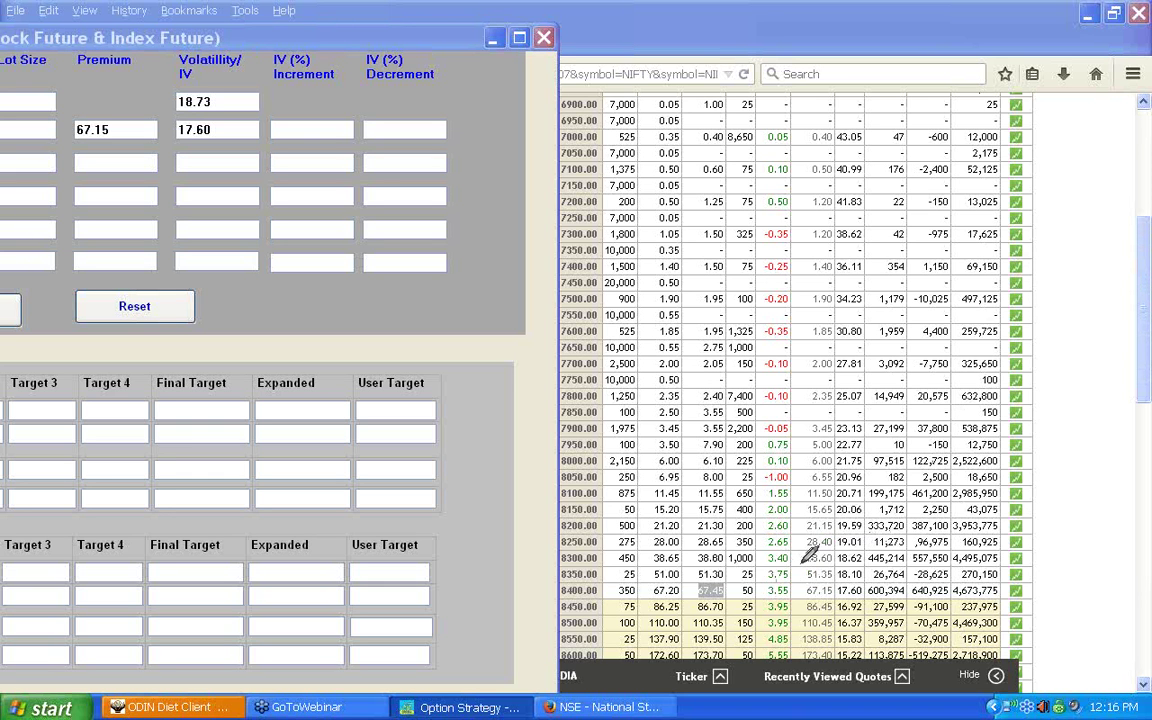
pyautogui.moveTo(799, 564); pyautogui.dragTo(846, 563)
pyautogui.moveTo(288, 37); pyautogui.dragTo(540, 31)
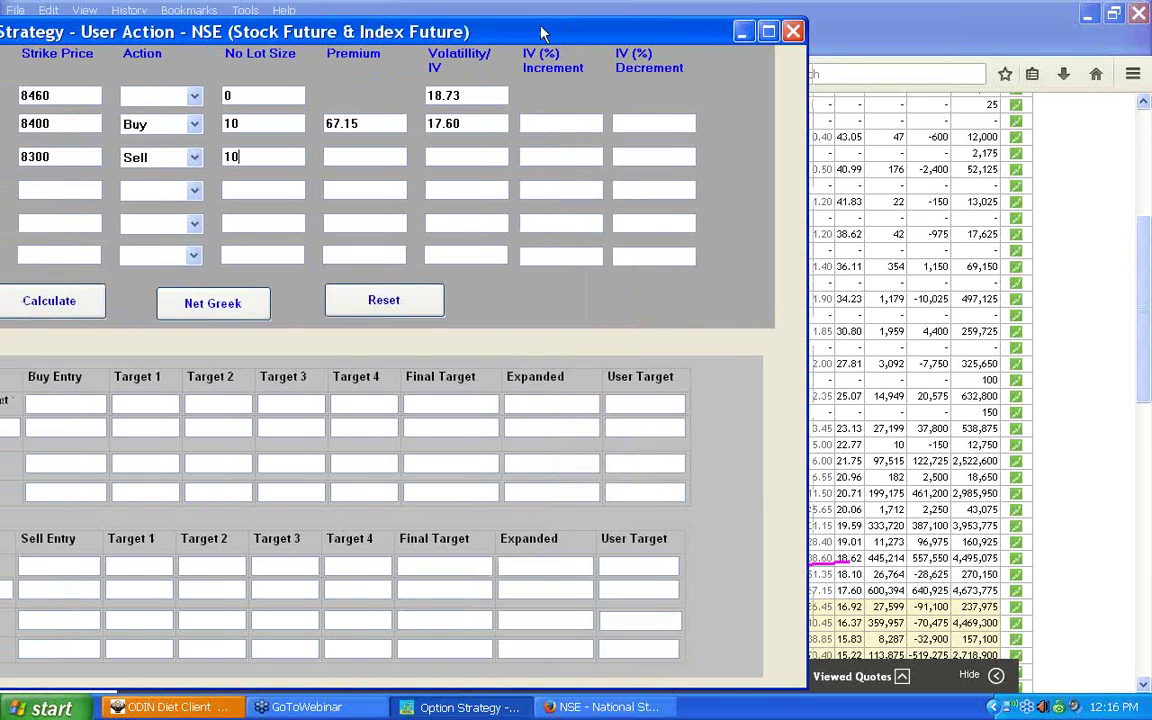
pyautogui.click(378, 161)
pyautogui.write('38.60')
pyautogui.click(449, 160)
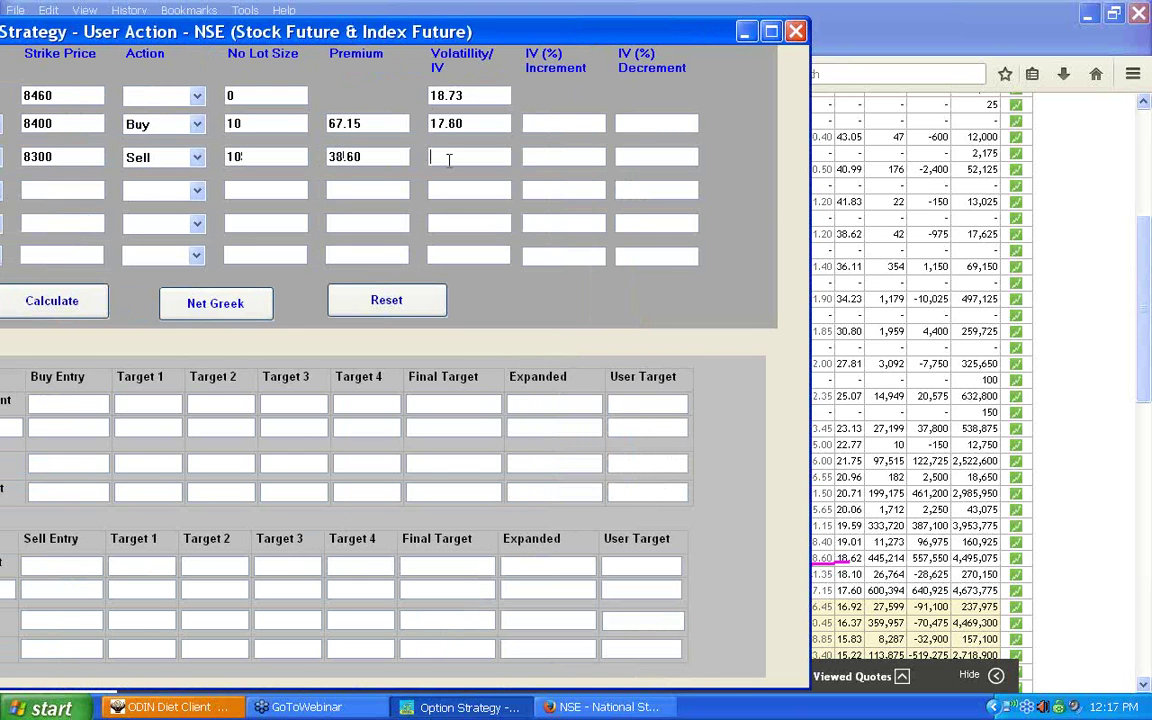
pyautogui.write('18.62')
pyautogui.moveTo(427, 31); pyautogui.dragTo(688, 19)
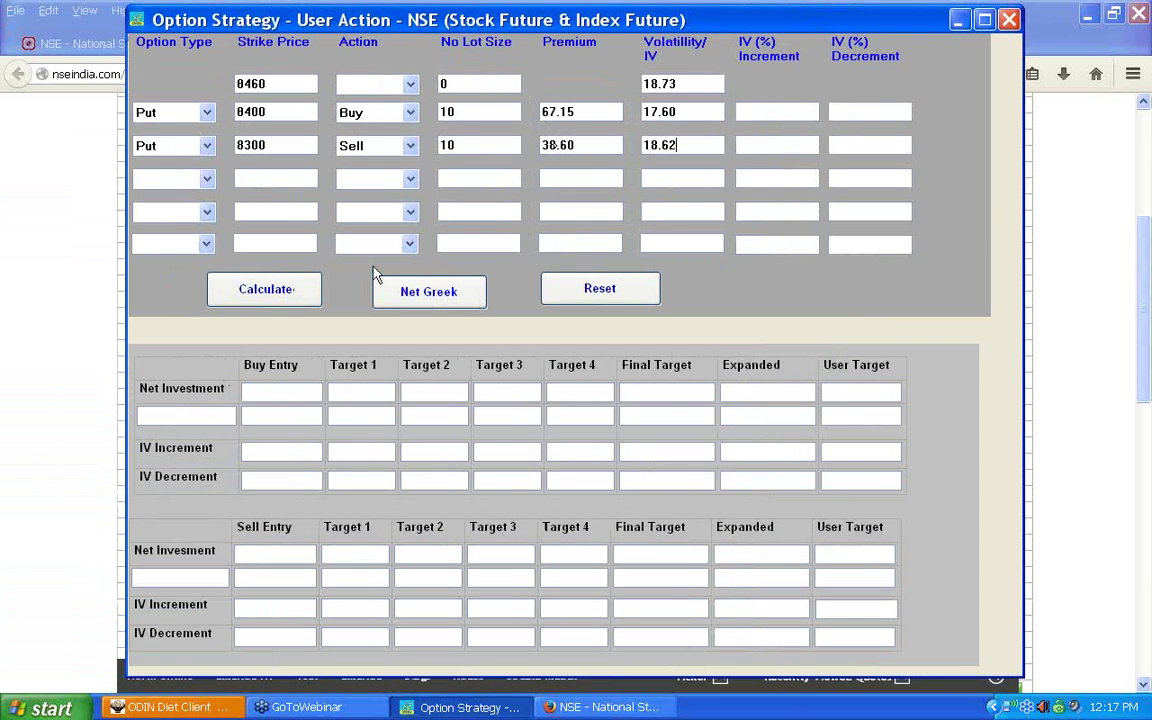
# - Start the strategy calculation, check the system calendar for the expiry date and set the calendar days till expiry to 9
pyautogui.click(303, 298)
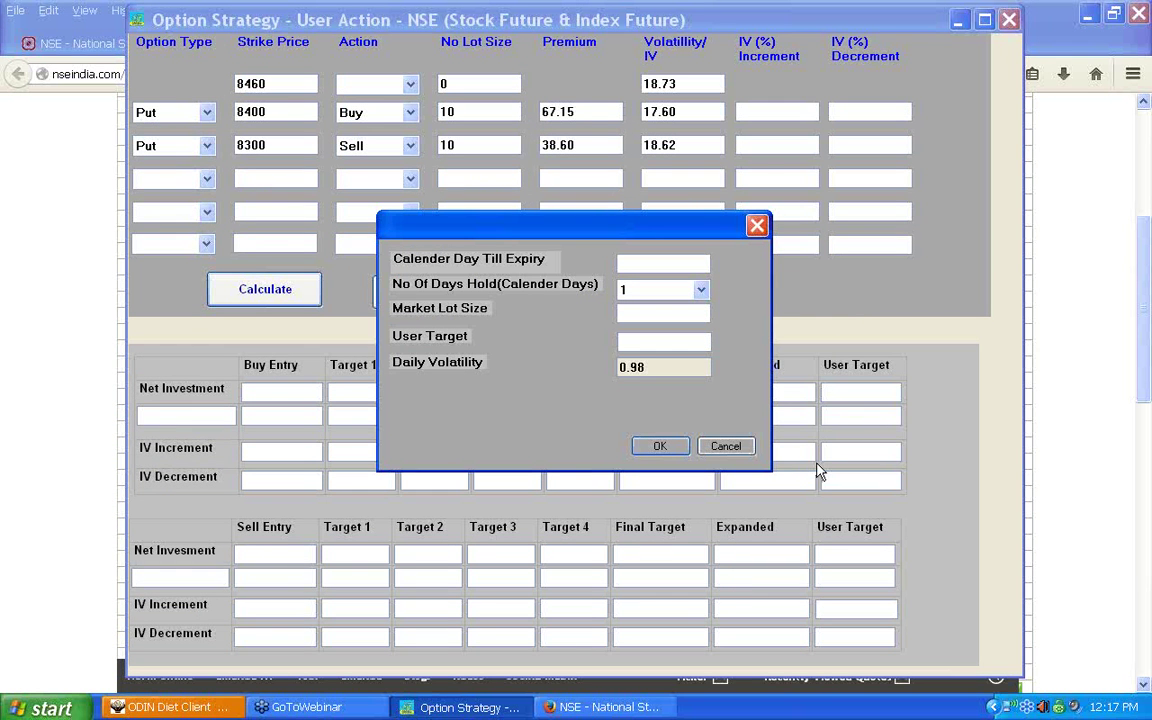
pyautogui.click(1113, 708)
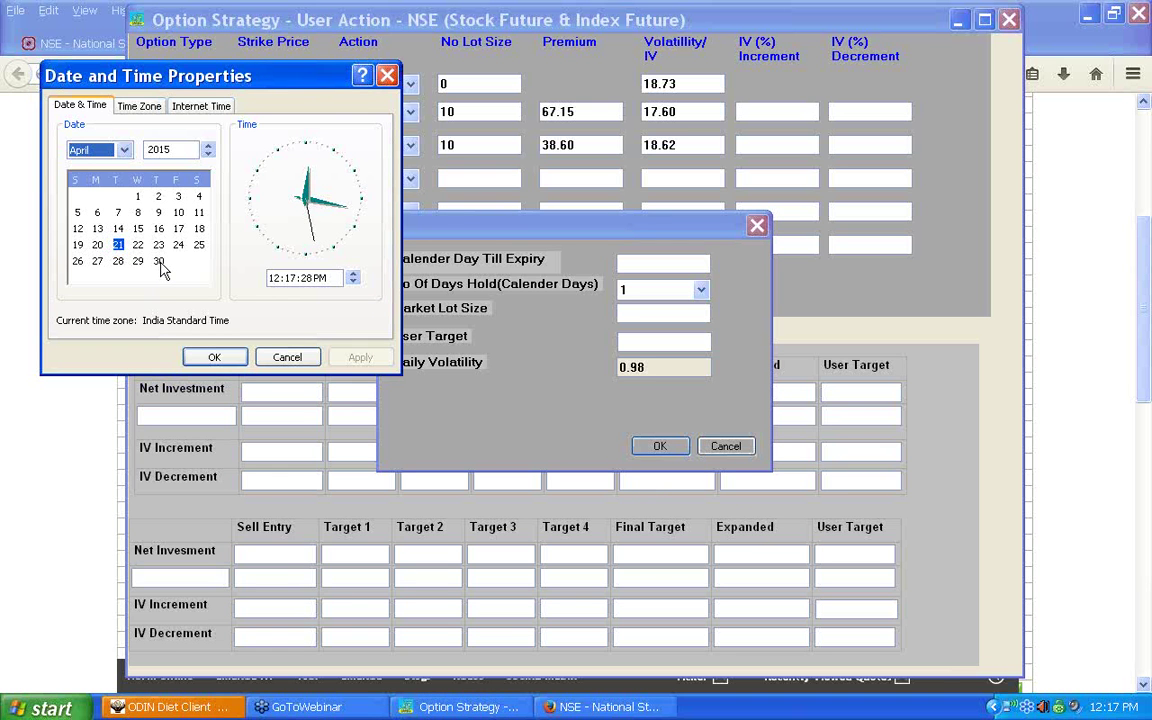
pyautogui.click(387, 77)
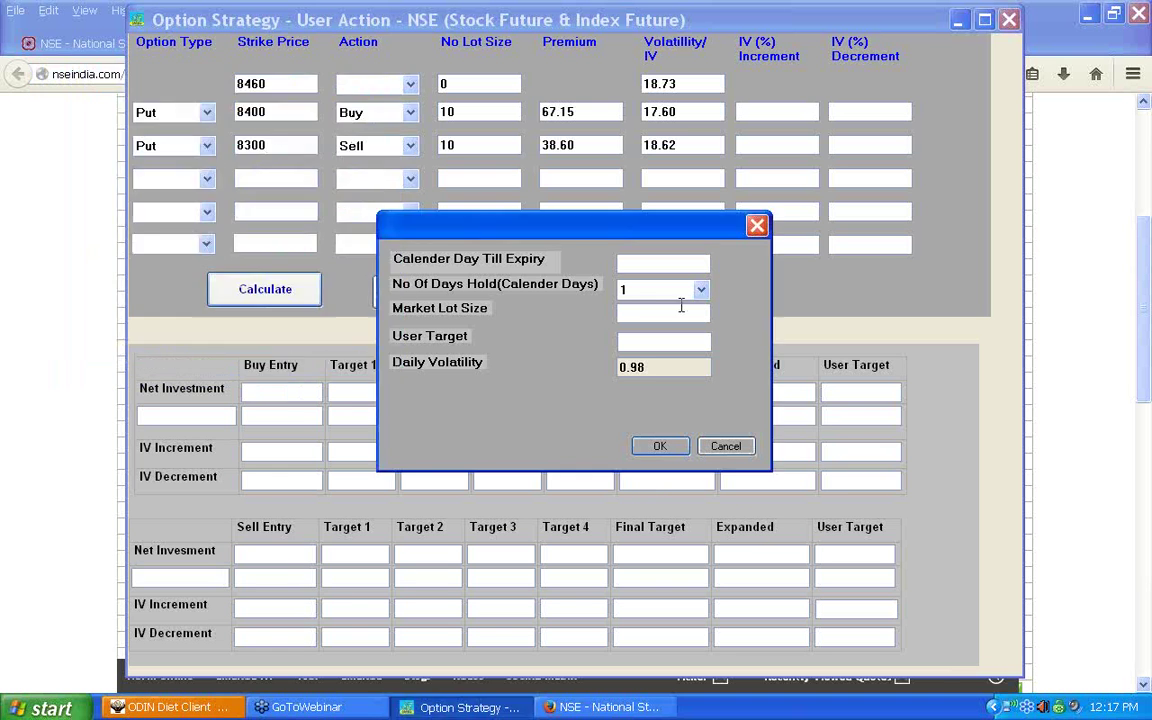
pyautogui.write('9')
# - Set the number of days hold to 7 and the market lot size to 25
pyautogui.click(701, 290)
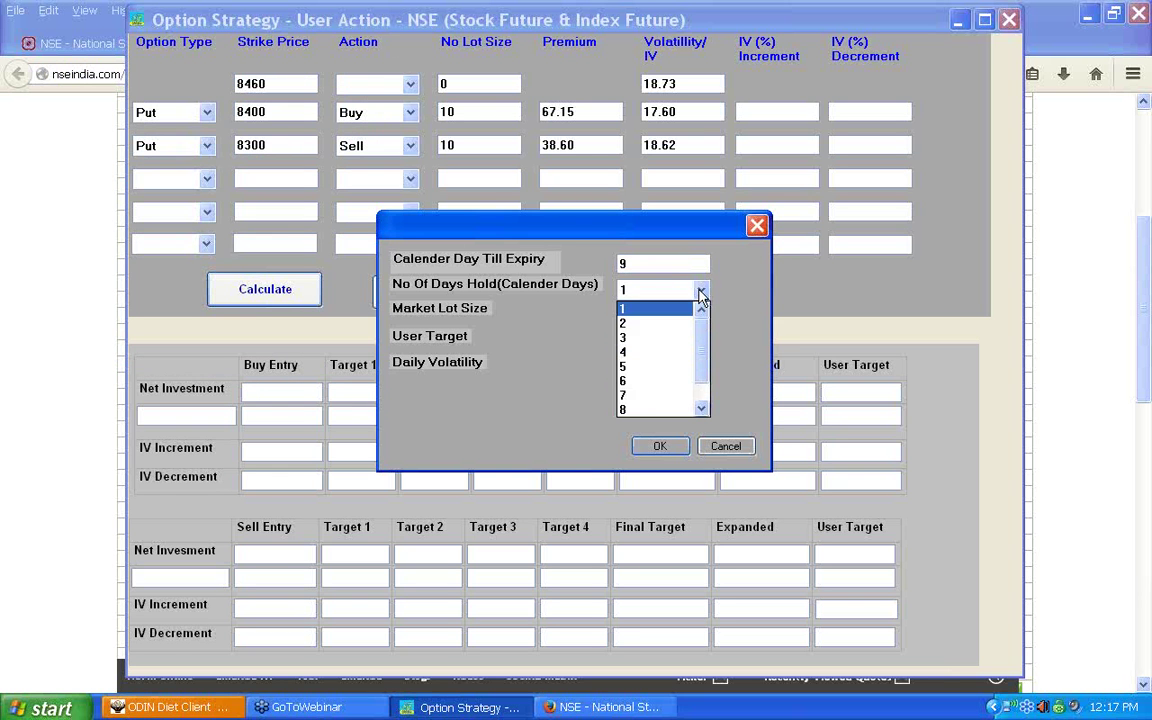
pyautogui.click(632, 398)
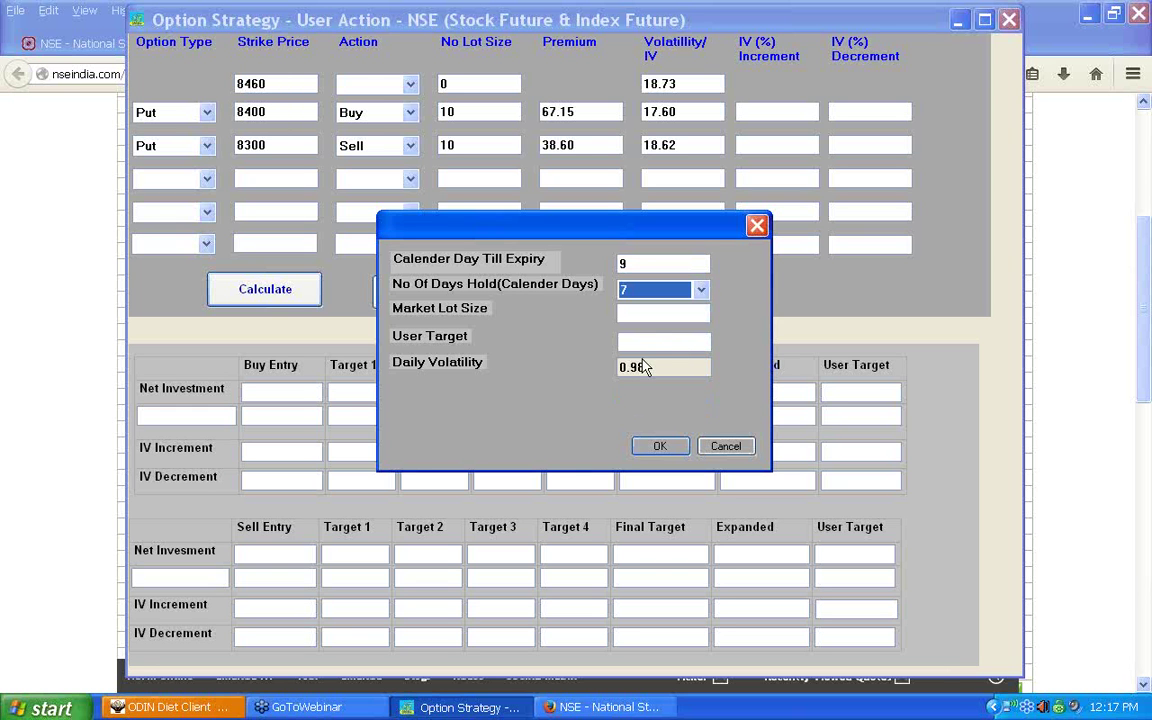
pyautogui.click(649, 315)
pyautogui.write('25')
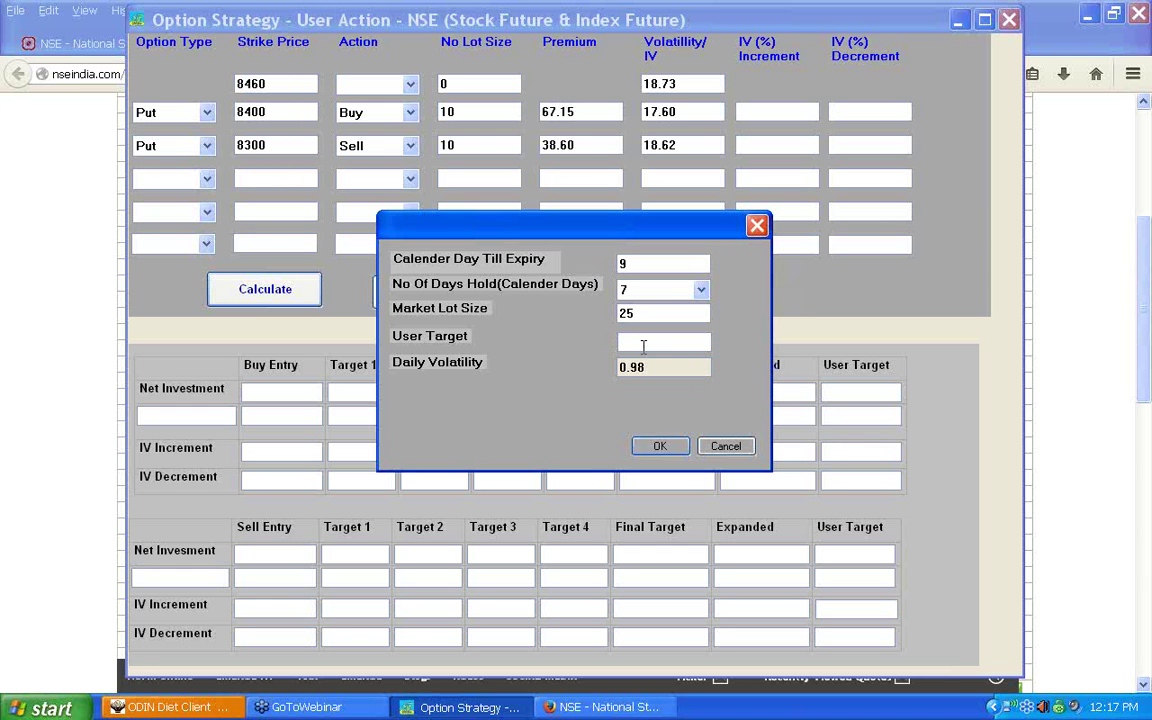
# - Set the user target to 8700 and run the strategy calculation
pyautogui.click(643, 345)
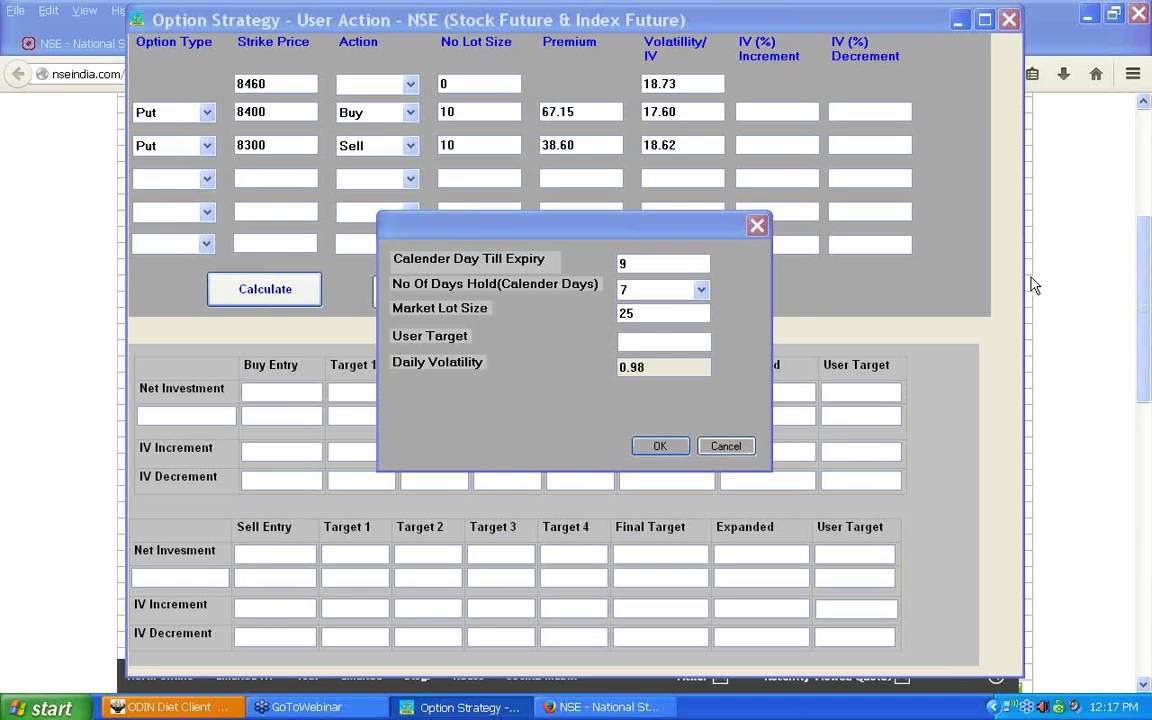
pyautogui.moveTo(645, 88)
pyautogui.mouseDown()
pyautogui.moveTo(700, 88)
pyautogui.moveTo(646, 78)
pyautogui.mouseUp()
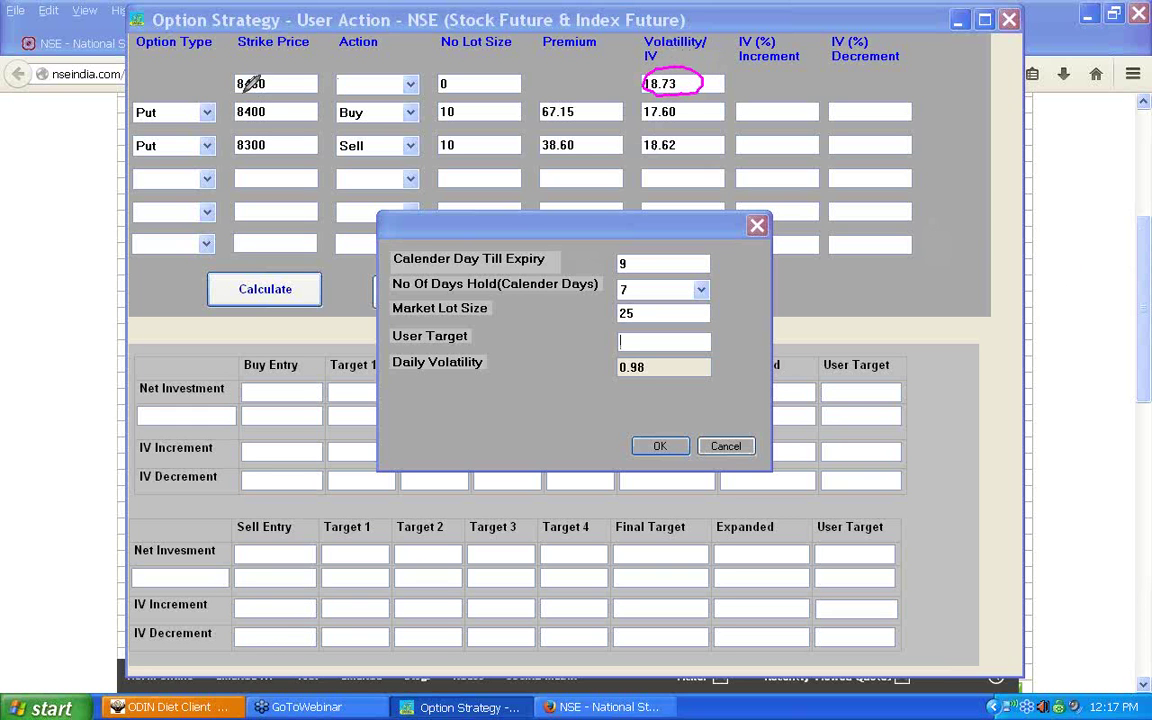
pyautogui.moveTo(271, 85)
pyautogui.mouseDown()
pyautogui.moveTo(233, 94)
pyautogui.moveTo(220, 60)
pyautogui.moveTo(238, 47)
pyautogui.moveTo(271, 87)
pyautogui.mouseUp()
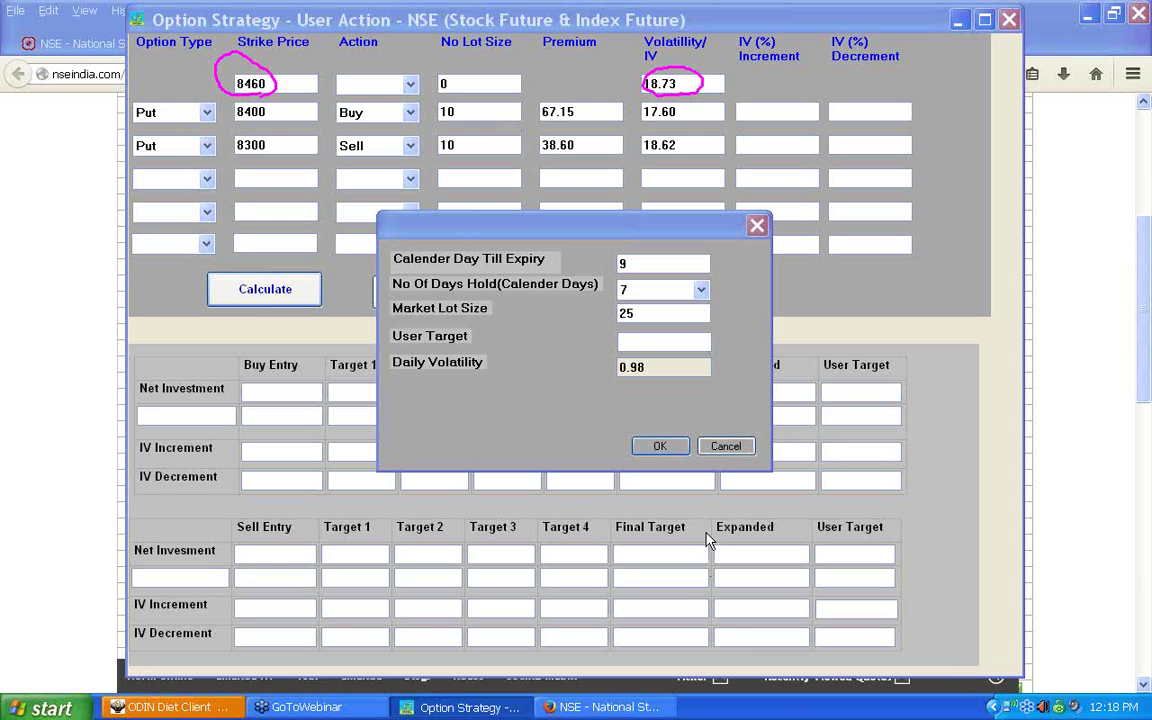
pyautogui.click(654, 452)
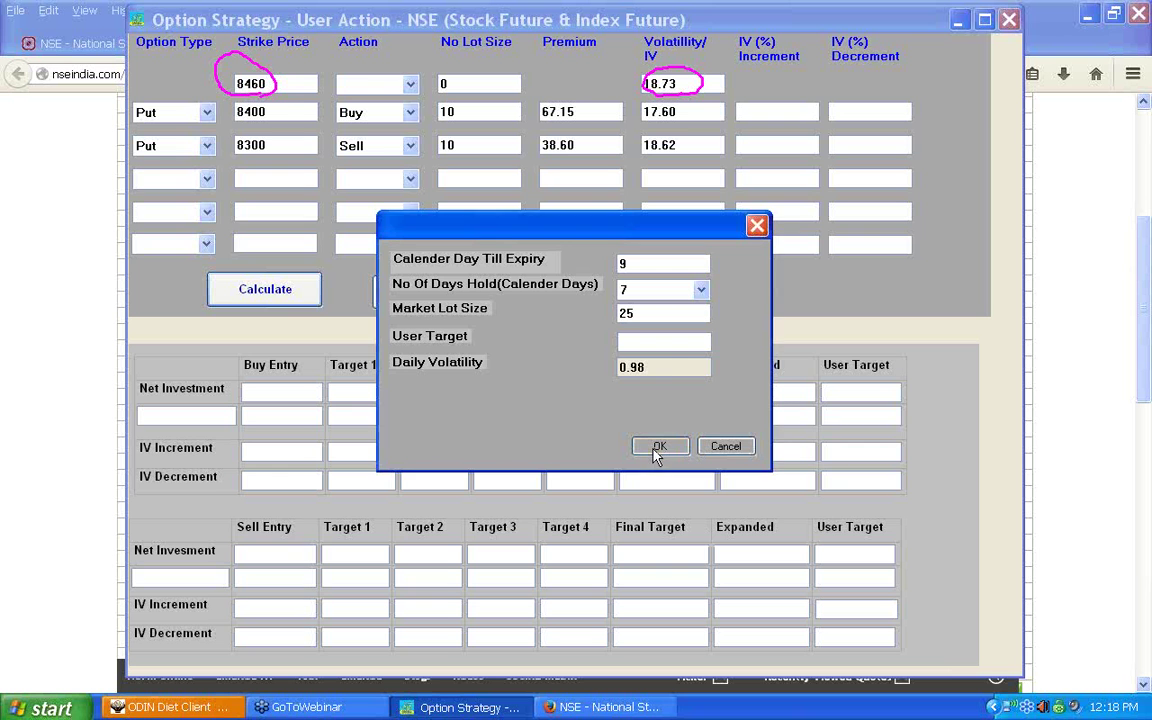
pyautogui.click(656, 452)
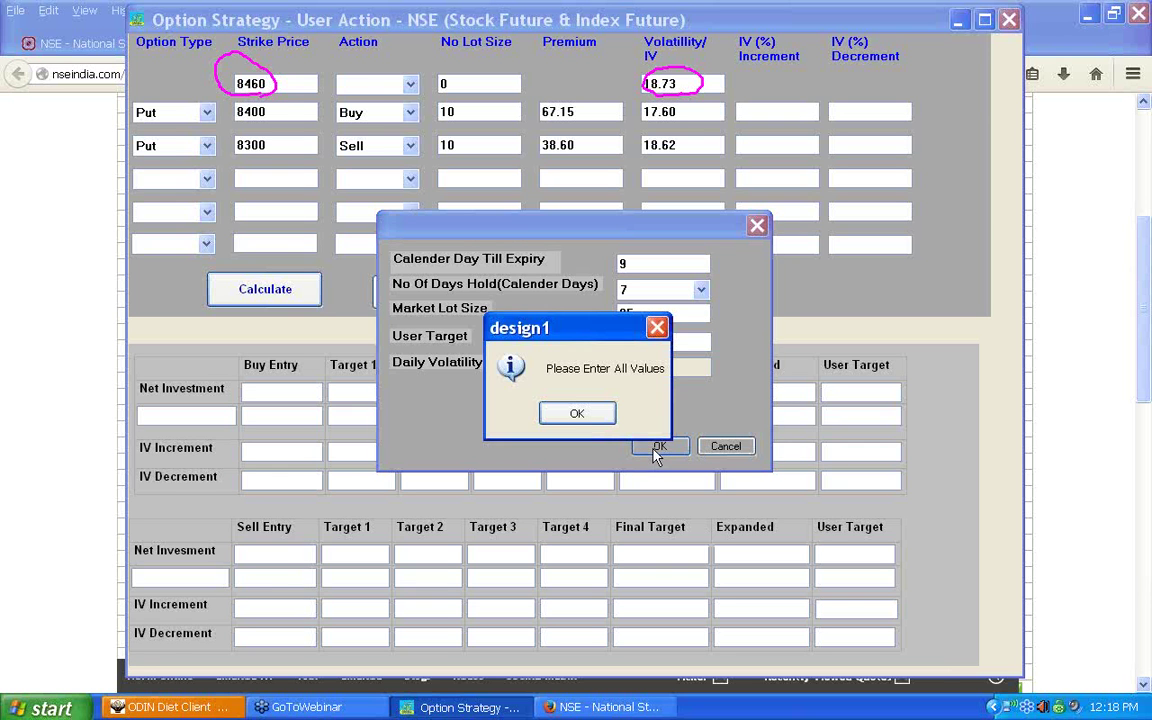
pyautogui.click(578, 414)
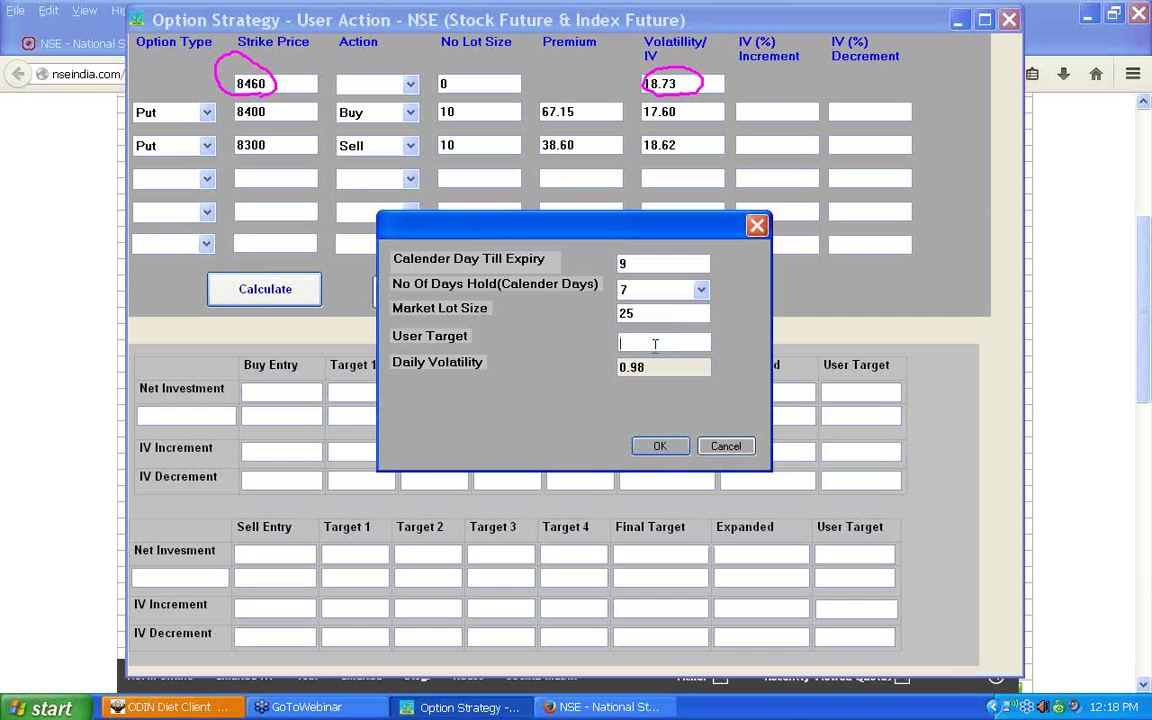
pyautogui.write('8700')
pyautogui.click(664, 447)
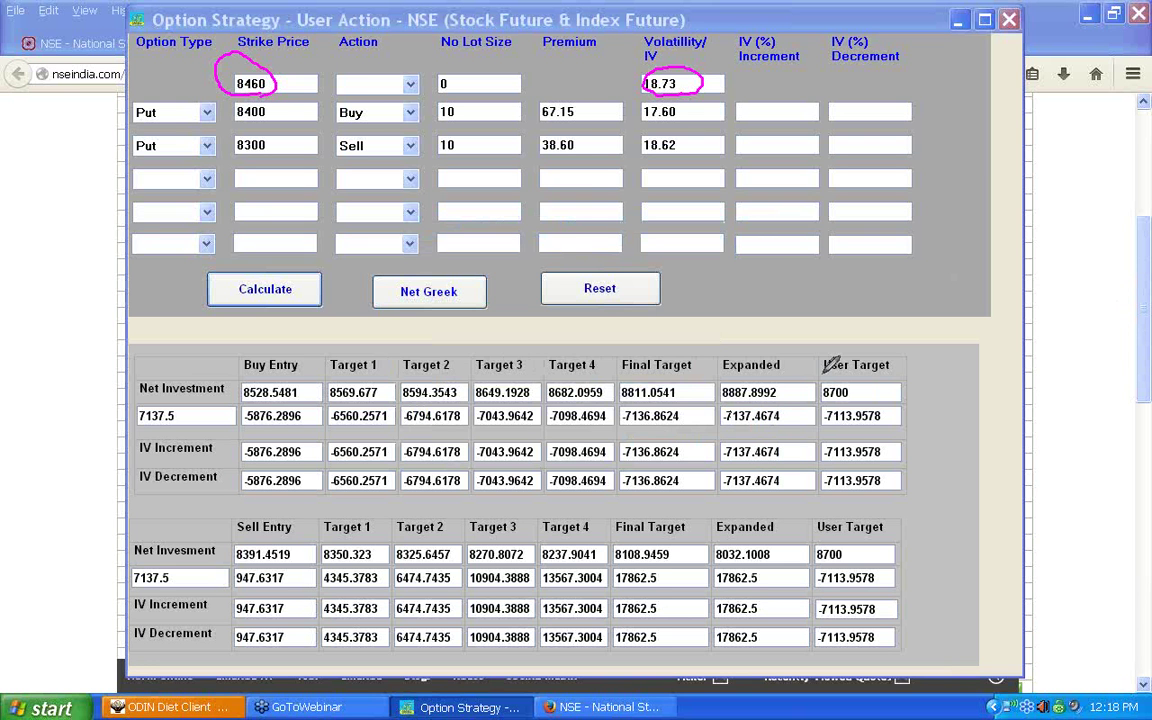
# - Examine the strikes and premiums, the net investment, and the payoffs at the Buy Entry, Sell Entry and Expanded levels
pyautogui.moveTo(588, 143)
pyautogui.mouseDown()
pyautogui.moveTo(551, 166)
pyautogui.moveTo(527, 130)
pyautogui.moveTo(543, 92)
pyautogui.moveTo(581, 82)
pyautogui.moveTo(593, 155)
pyautogui.mouseUp()
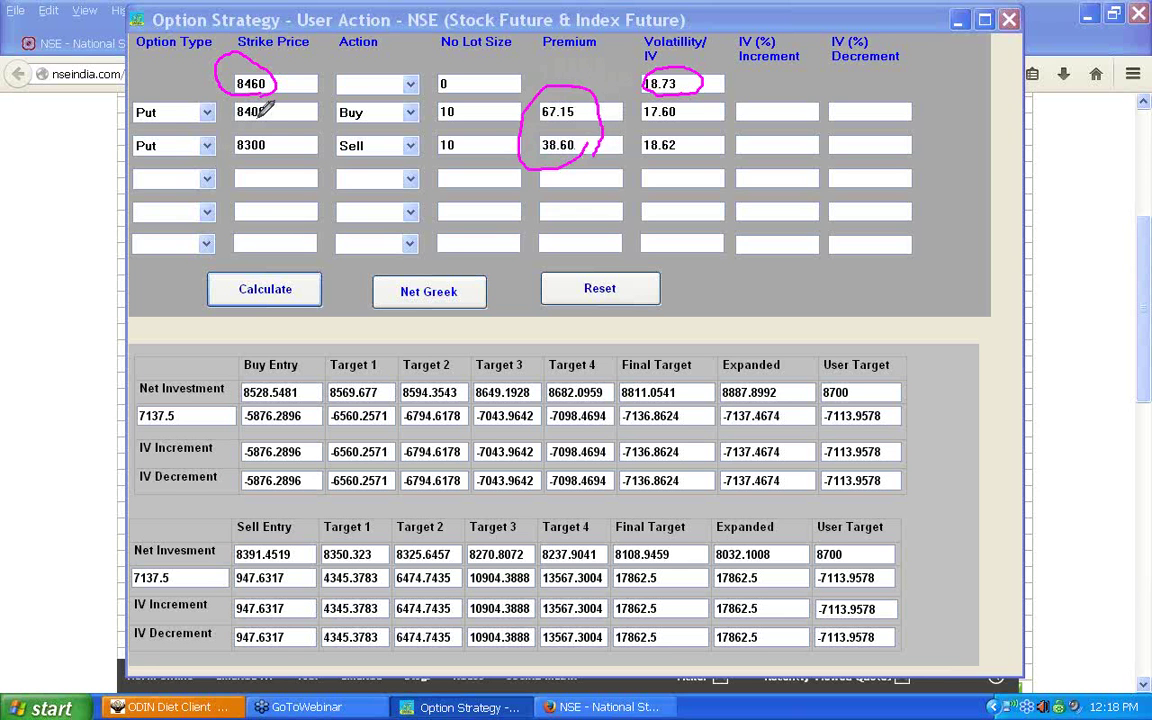
pyautogui.moveTo(237, 120)
pyautogui.mouseDown()
pyautogui.moveTo(266, 120)
pyautogui.moveTo(270, 152)
pyautogui.mouseUp()
pyautogui.moveTo(146, 426)
pyautogui.mouseDown()
pyautogui.moveTo(163, 426)
pyautogui.moveTo(140, 397)
pyautogui.moveTo(124, 420)
pyautogui.moveTo(182, 426)
pyautogui.mouseUp()
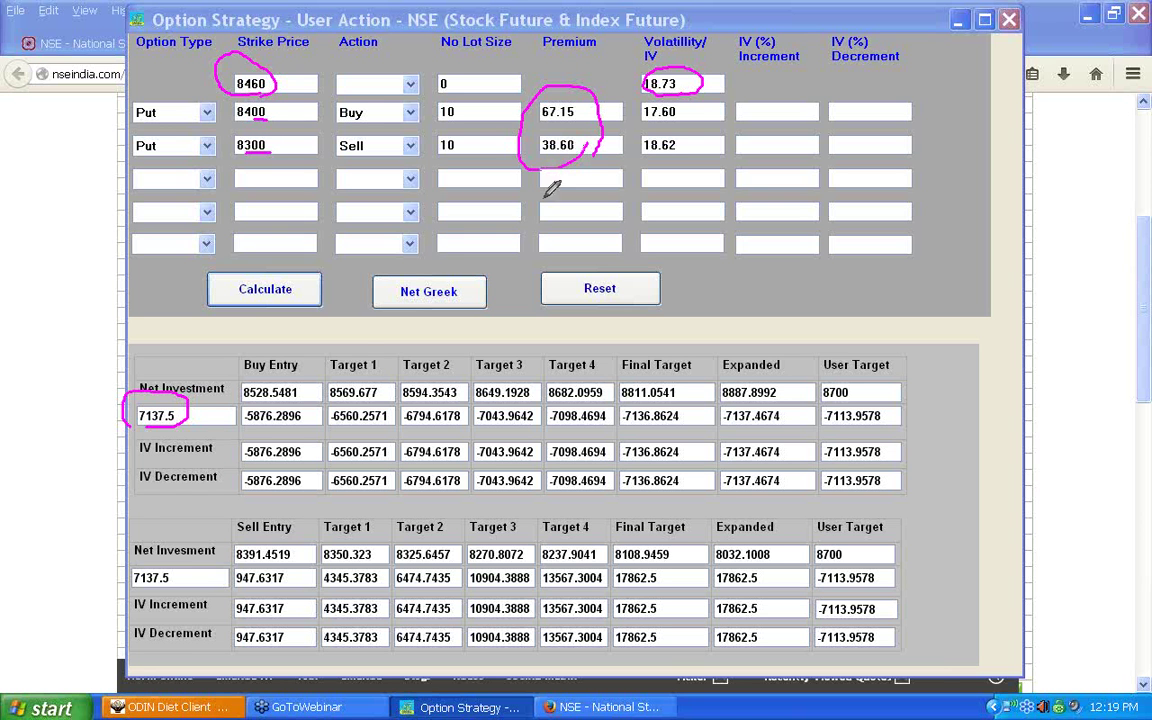
pyautogui.moveTo(202, 407); pyautogui.dragTo(215, 400)
pyautogui.moveTo(294, 380); pyautogui.dragTo(328, 350)
pyautogui.moveTo(309, 88); pyautogui.dragTo(309, 100)
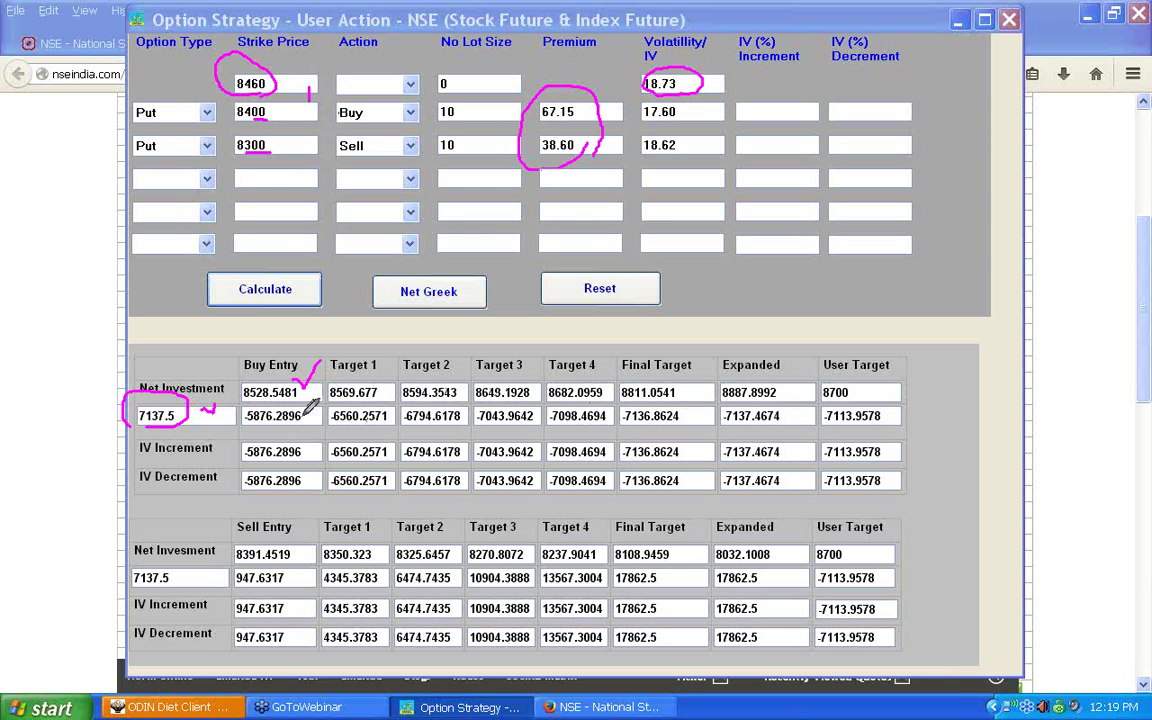
pyautogui.moveTo(312, 421)
pyautogui.mouseDown()
pyautogui.moveTo(266, 433)
pyautogui.moveTo(237, 424)
pyautogui.moveTo(243, 398)
pyautogui.moveTo(293, 387)
pyautogui.moveTo(322, 408)
pyautogui.mouseUp()
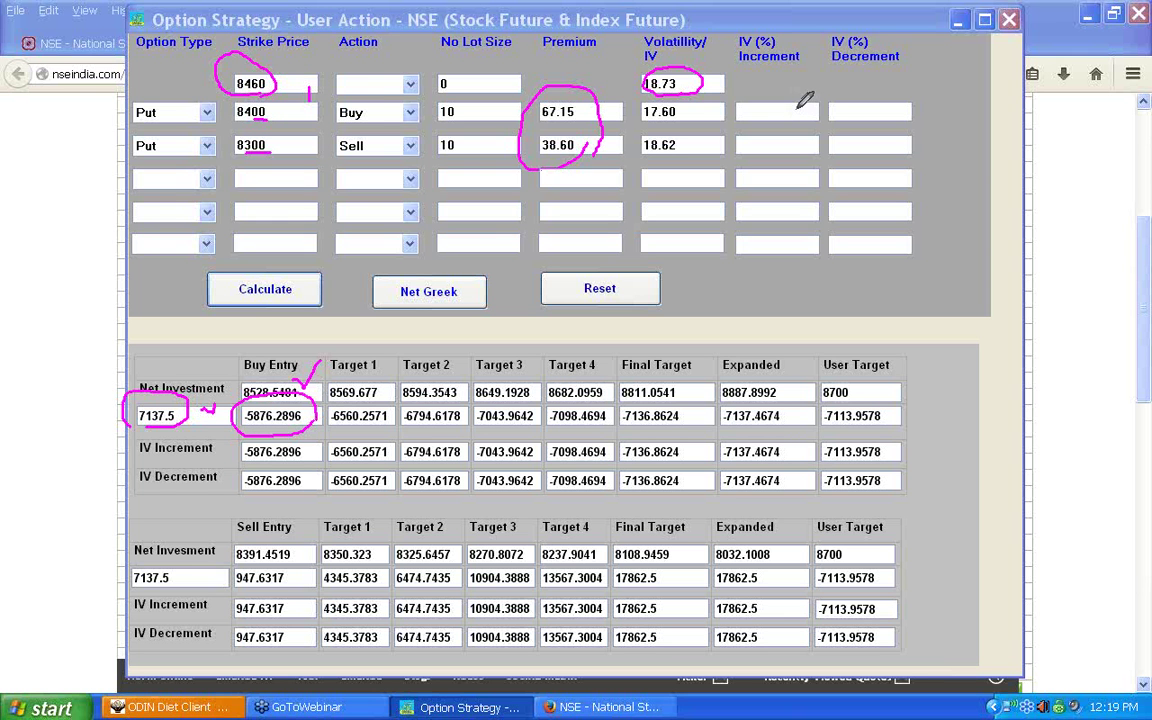
pyautogui.moveTo(796, 107); pyautogui.dragTo(846, 110)
pyautogui.moveTo(298, 534); pyautogui.dragTo(320, 513)
pyautogui.moveTo(282, 569)
pyautogui.mouseDown()
pyautogui.moveTo(236, 590)
pyautogui.moveTo(234, 560)
pyautogui.moveTo(293, 567)
pyautogui.mouseUp()
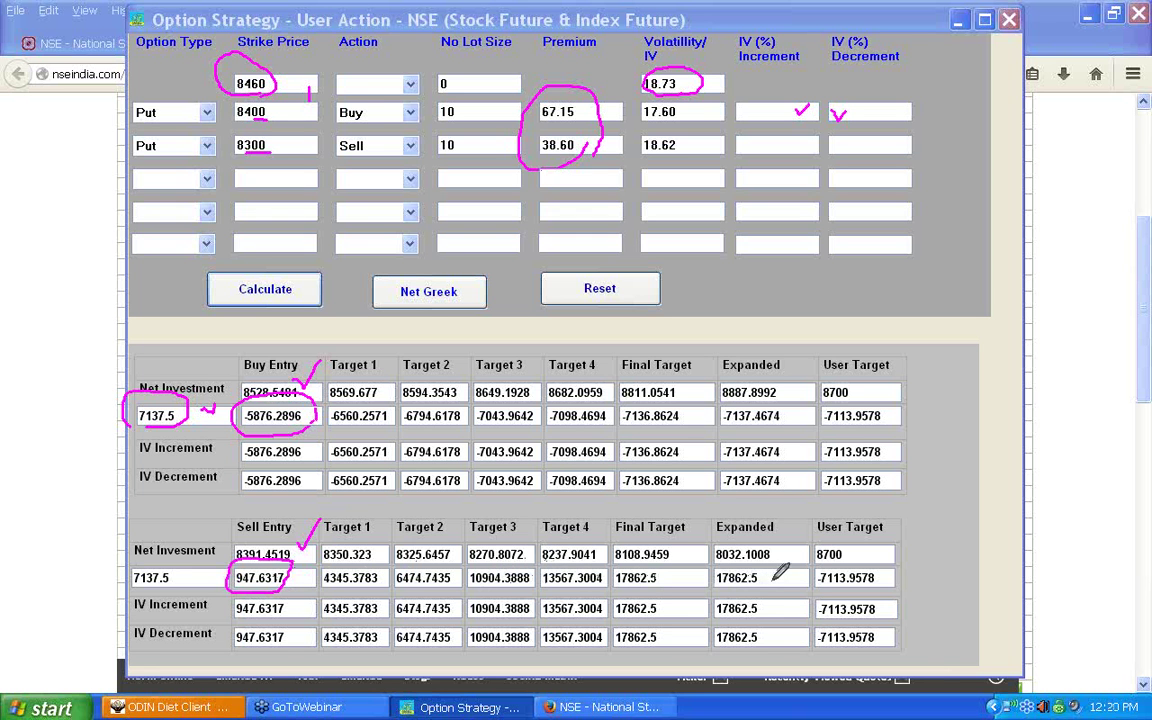
pyautogui.moveTo(718, 566)
pyautogui.mouseDown()
pyautogui.moveTo(735, 589)
pyautogui.moveTo(772, 573)
pyautogui.moveTo(765, 564)
pyautogui.moveTo(778, 578)
pyautogui.moveTo(793, 540)
pyautogui.mouseUp()
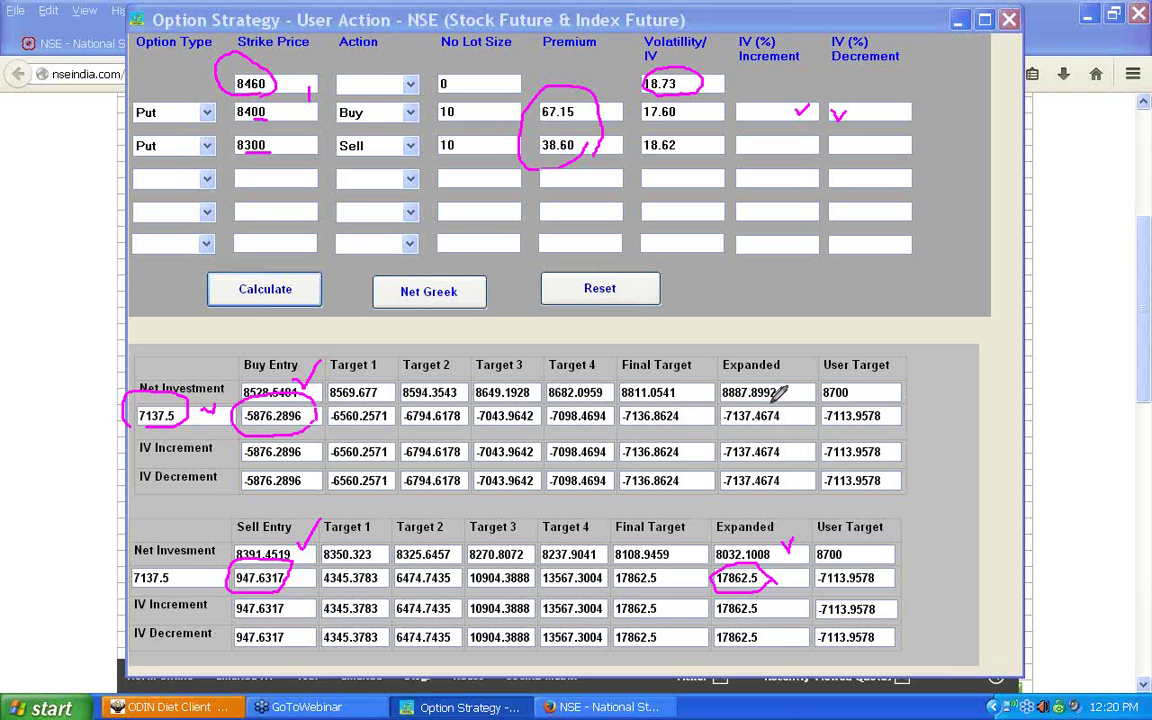
pyautogui.moveTo(781, 396)
pyautogui.mouseDown()
pyautogui.moveTo(728, 409)
pyautogui.moveTo(714, 390)
pyautogui.moveTo(723, 374)
pyautogui.moveTo(800, 388)
pyautogui.mouseUp()
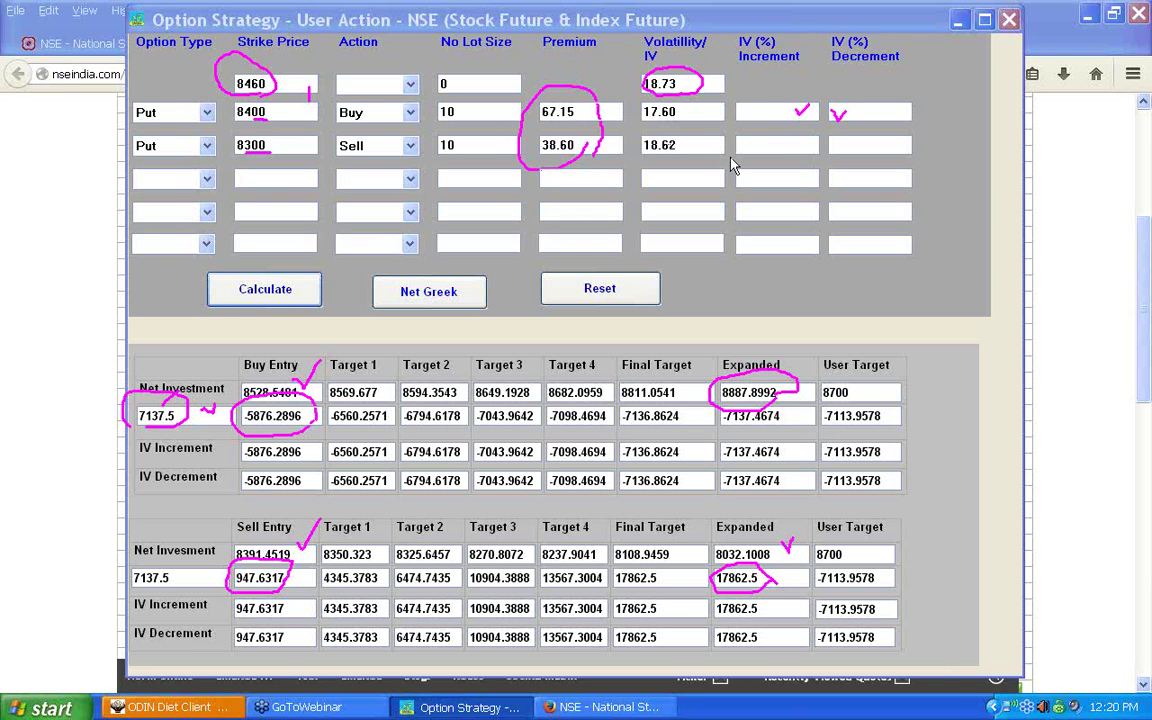
# - Set IV (%) Increment and IV (%) Decrement to 5 for both the 8400 and 8300 put rows
pyautogui.click(768, 111)
pyautogui.write('5')
pyautogui.click(837, 112)
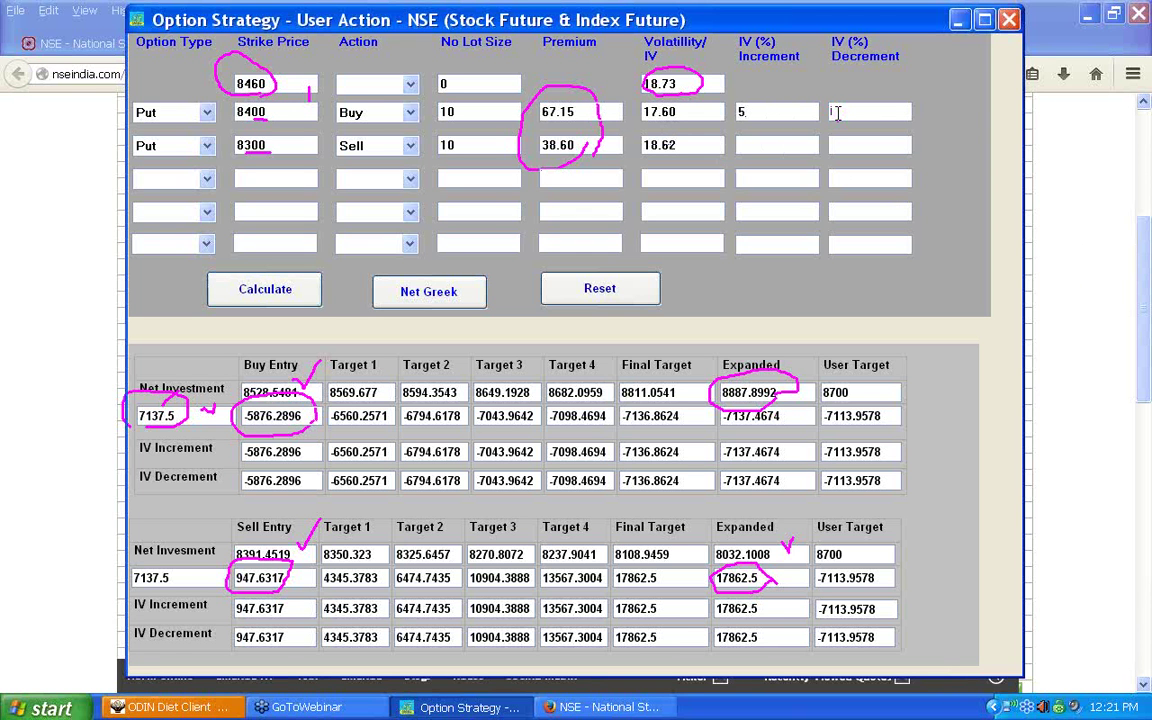
pyautogui.write('5')
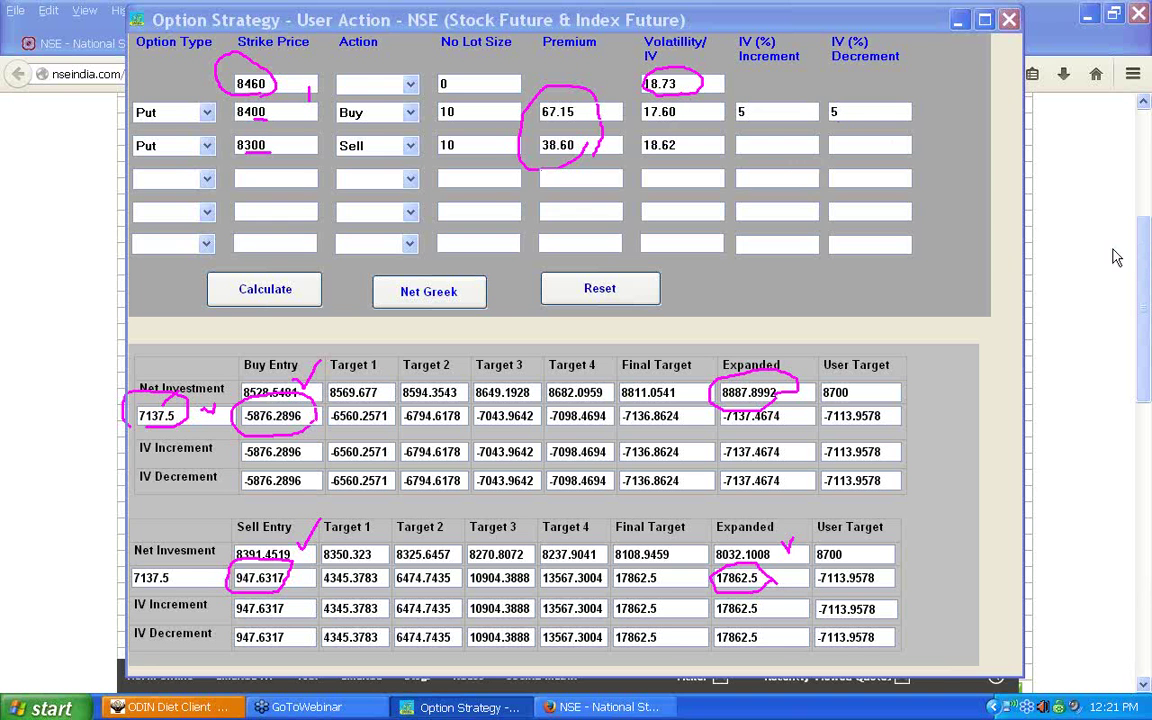
pyautogui.click(768, 148)
pyautogui.write('5')
pyautogui.click(848, 147)
pyautogui.write('5')
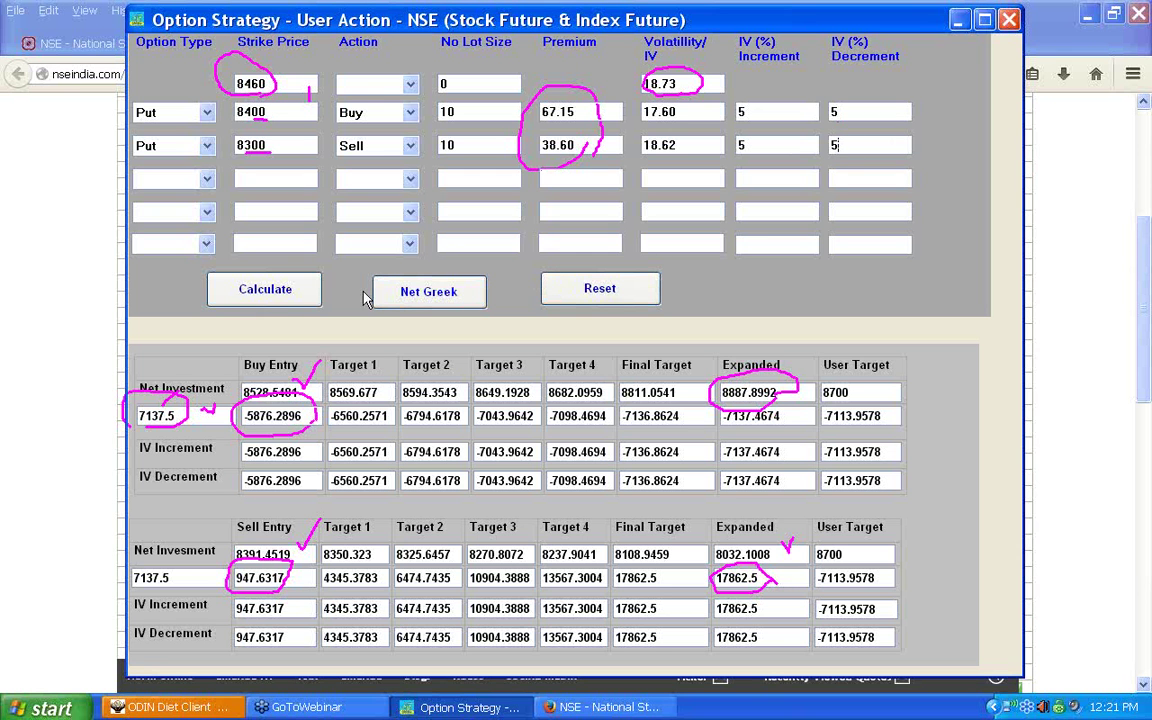
# - Start a new calculation with 9 calendar days till expiry, 7 days hold and a market lot size of 25
pyautogui.click(283, 300)
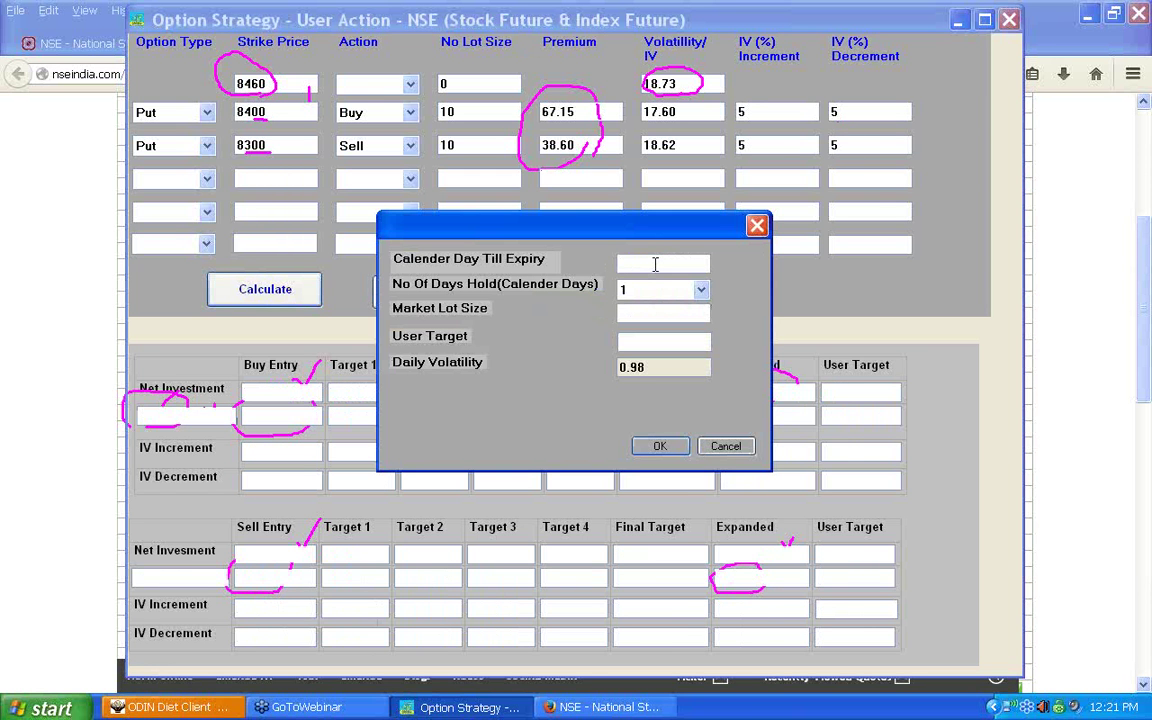
pyautogui.write('9')
pyautogui.click(668, 290)
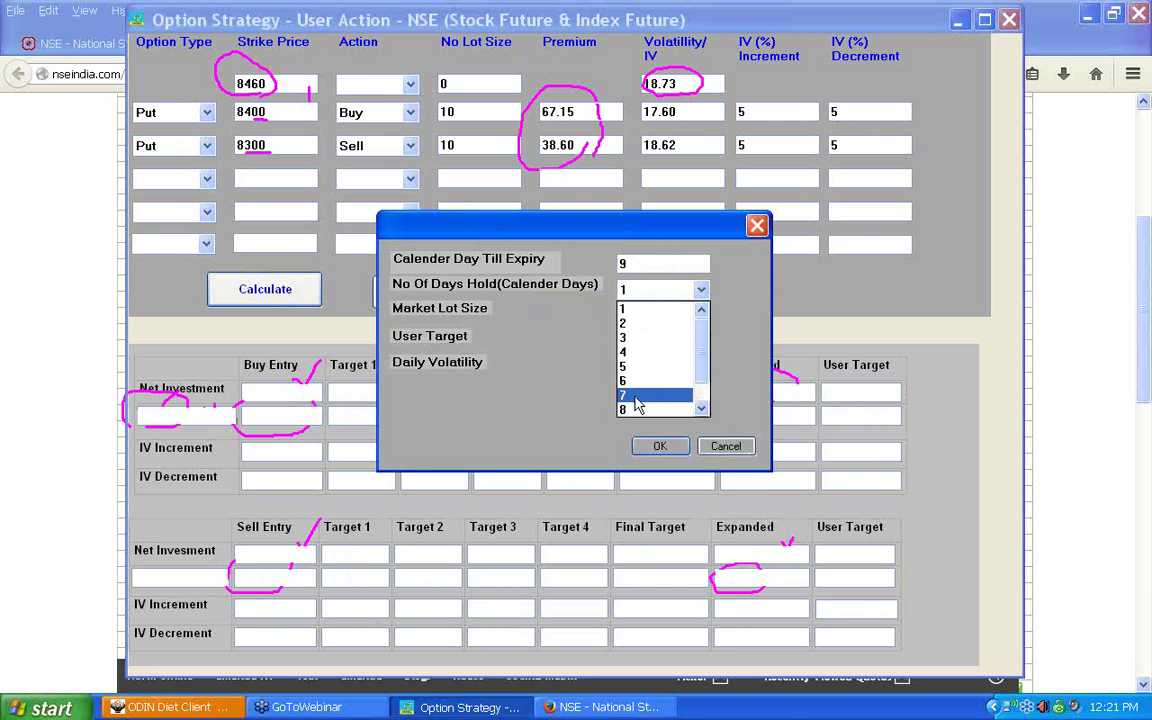
pyautogui.click(645, 395)
pyautogui.click(655, 316)
pyautogui.write('25')
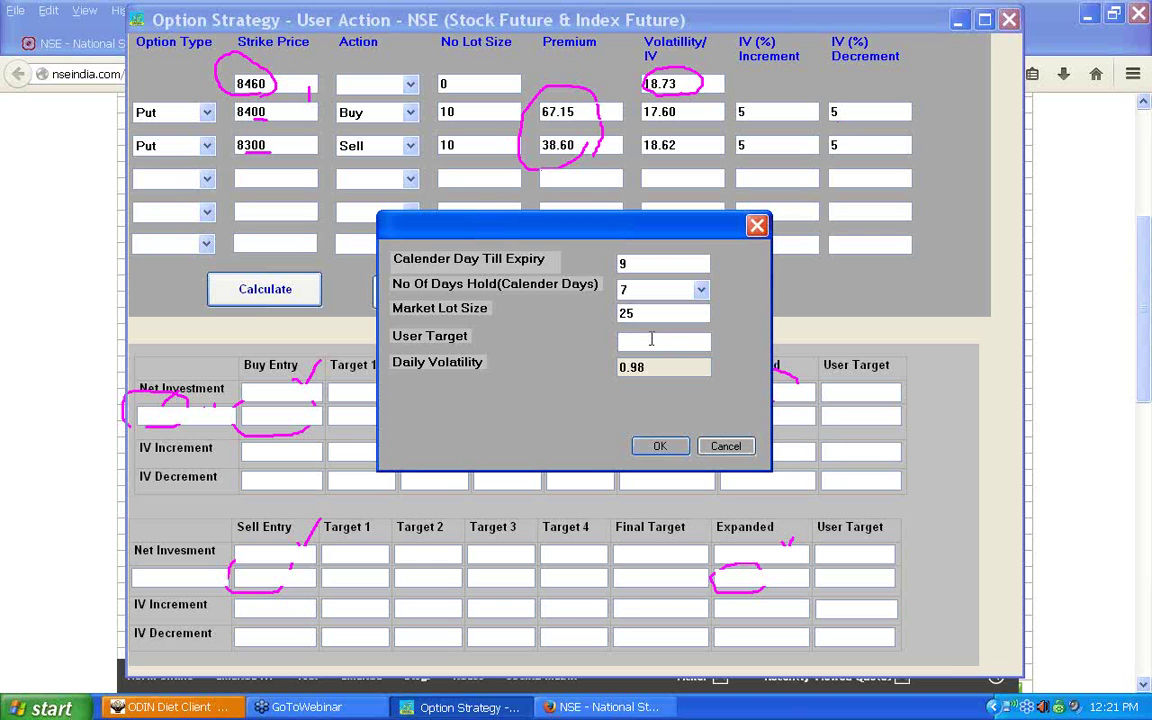
# - Set the user target to 8100 and calculate the strategy's payoffs
pyautogui.write('8800')
pyautogui.hotkey('shift', 'Home')
pyautogui.write('8100')
pyautogui.click(659, 446)
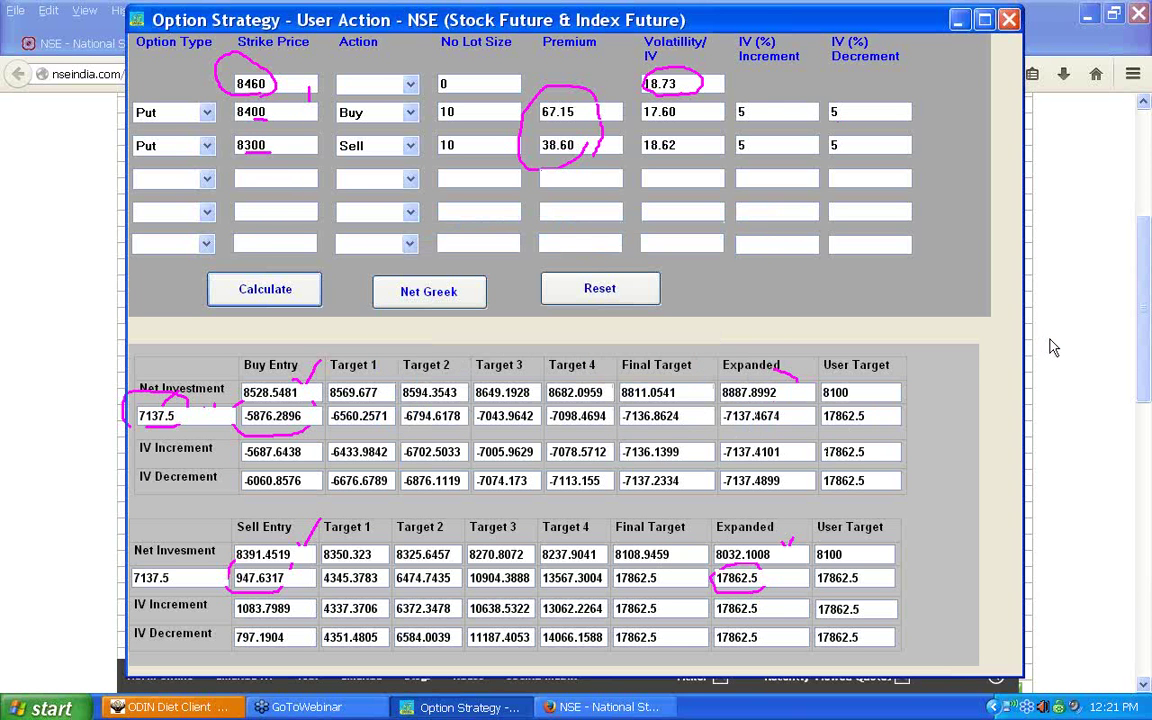
# - Examine the IV Increment and IV Decrement payoffs at the Buy Entry level against its base payoff
pyautogui.click(1145, 238)
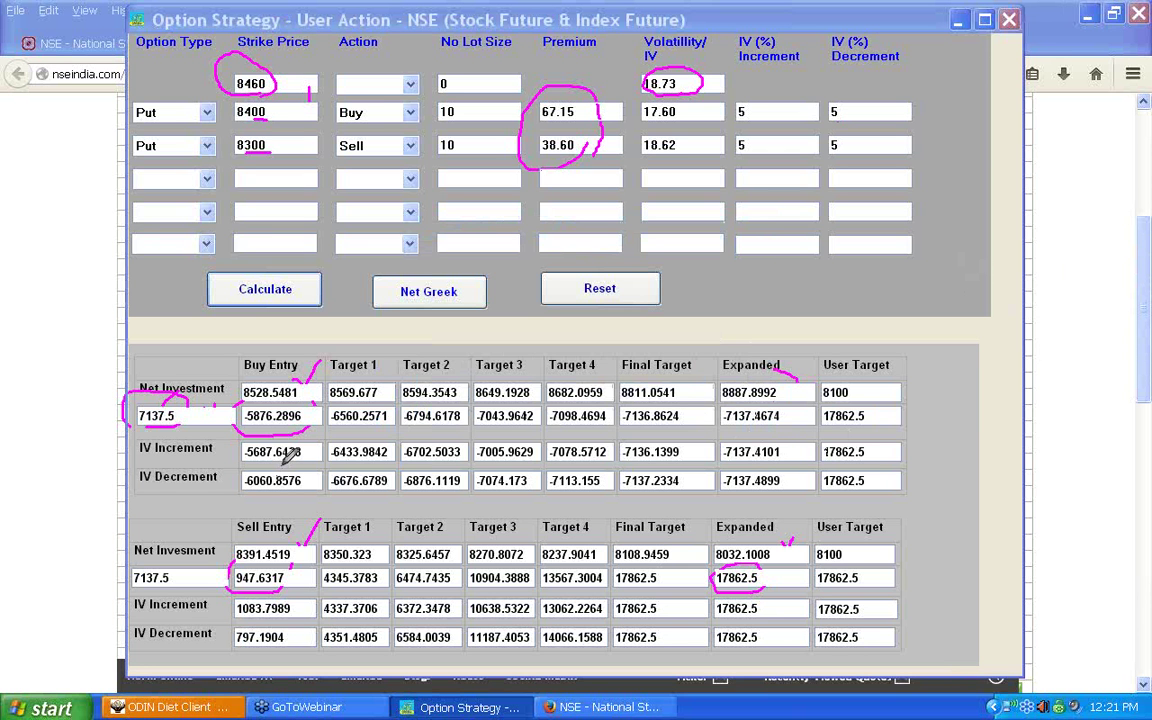
pyautogui.moveTo(287, 455); pyautogui.dragTo(302, 435)
pyautogui.moveTo(307, 380); pyautogui.dragTo(321, 361)
pyautogui.moveTo(948, 203)
pyautogui.mouseDown()
pyautogui.moveTo(948, 150)
pyautogui.moveTo(970, 152)
pyautogui.moveTo(975, 205)
pyautogui.mouseUp()
pyautogui.moveTo(979, 143); pyautogui.dragTo(991, 157)
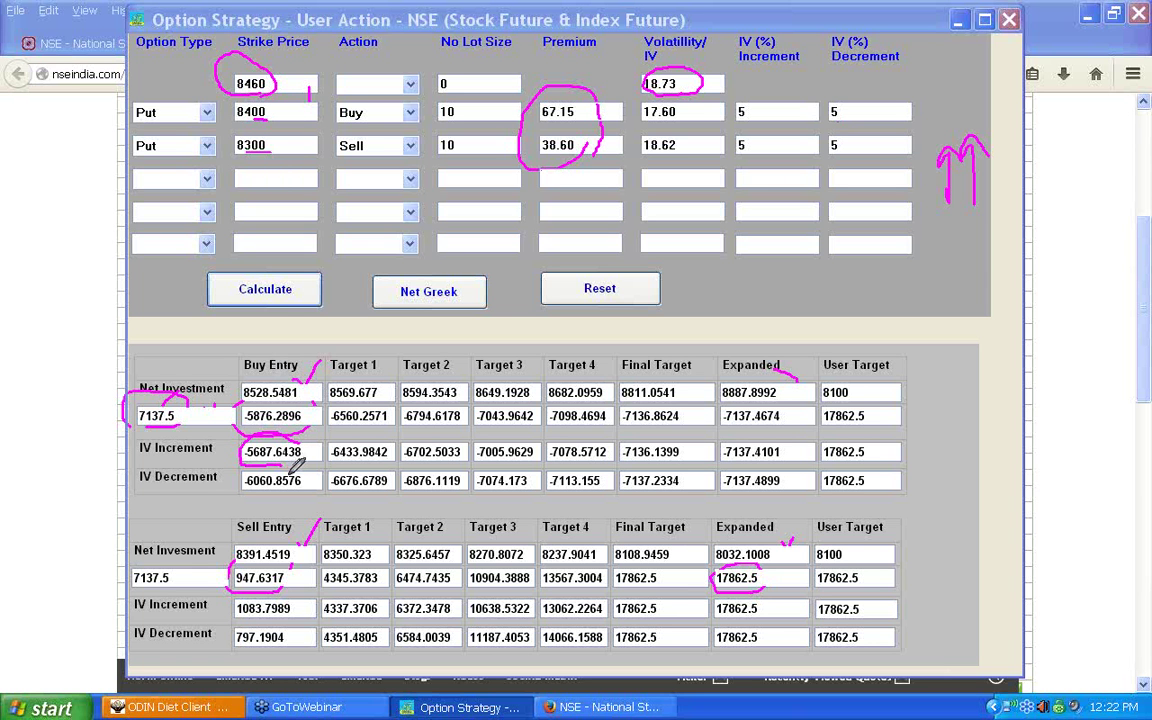
pyautogui.moveTo(297, 462)
pyautogui.mouseDown()
pyautogui.moveTo(275, 492)
pyautogui.moveTo(245, 494)
pyautogui.moveTo(232, 476)
pyautogui.moveTo(295, 455)
pyautogui.mouseUp()
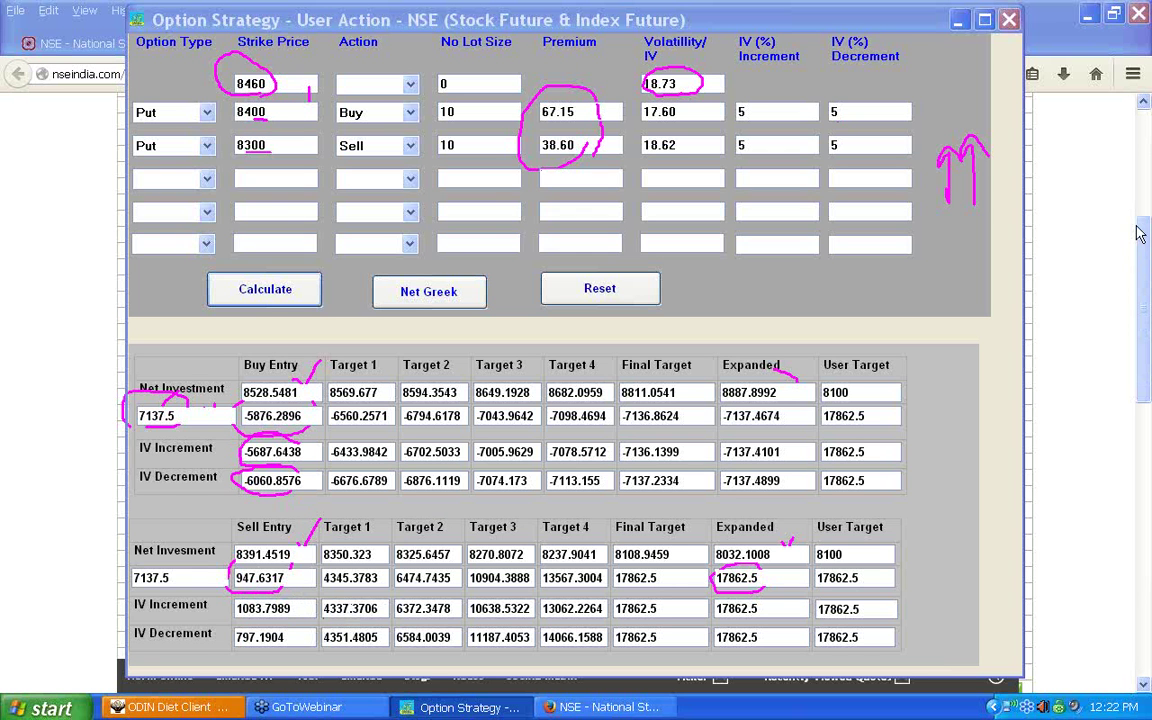
# - Open the net Greek analysis of the put spread and examine Net Delta and Net Vega at LTP
pyautogui.click(428, 292)
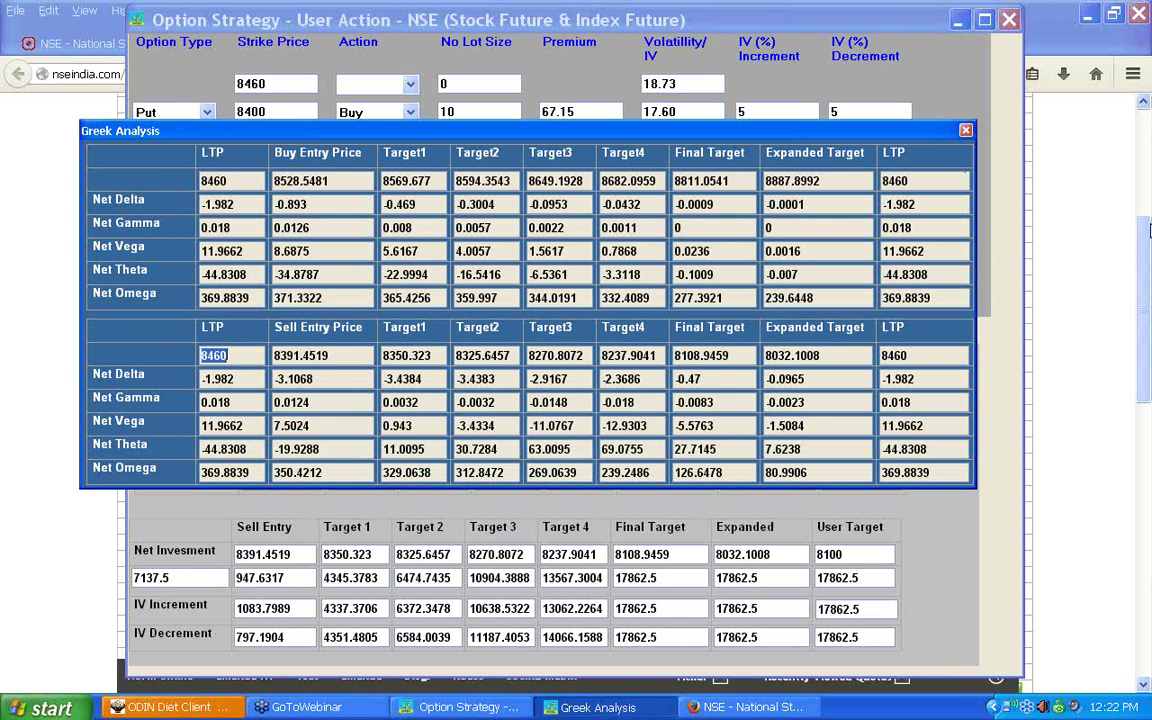
pyautogui.click(1020, 218)
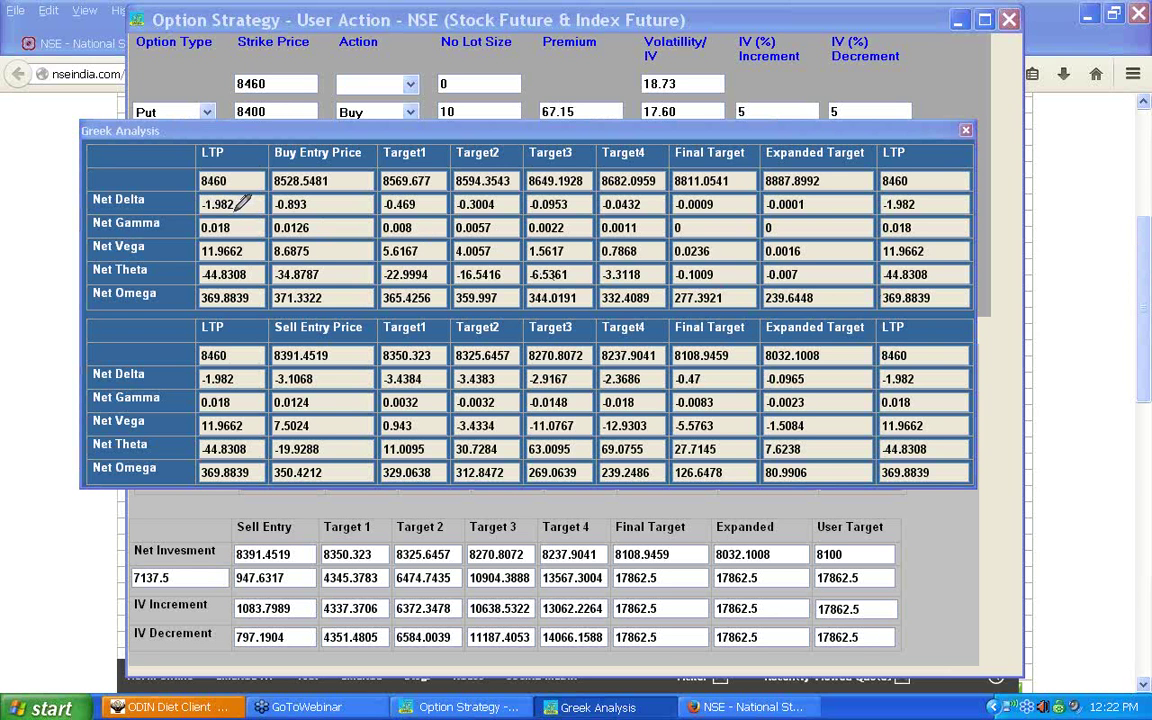
pyautogui.moveTo(238, 208)
pyautogui.mouseDown()
pyautogui.moveTo(204, 212)
pyautogui.moveTo(198, 198)
pyautogui.moveTo(228, 193)
pyautogui.moveTo(243, 207)
pyautogui.mouseUp()
pyautogui.moveTo(236, 162); pyautogui.dragTo(266, 160)
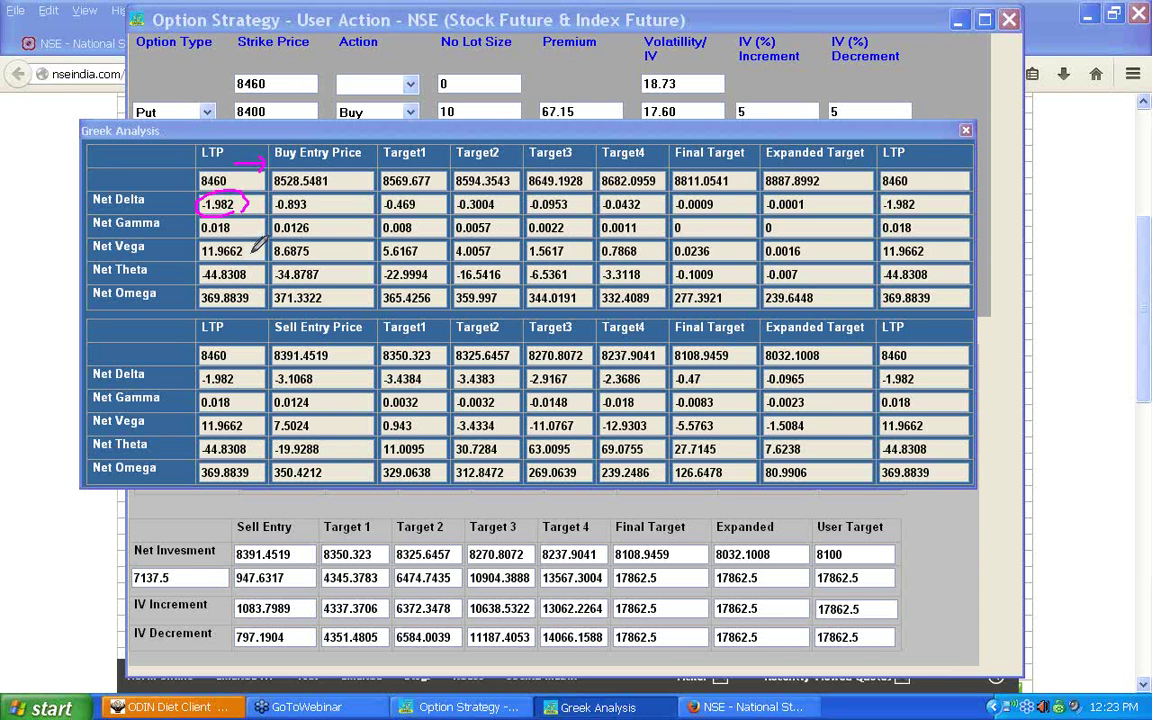
pyautogui.moveTo(250, 253)
pyautogui.mouseDown()
pyautogui.moveTo(204, 256)
pyautogui.moveTo(200, 240)
pyautogui.moveTo(250, 250)
pyautogui.mouseUp()
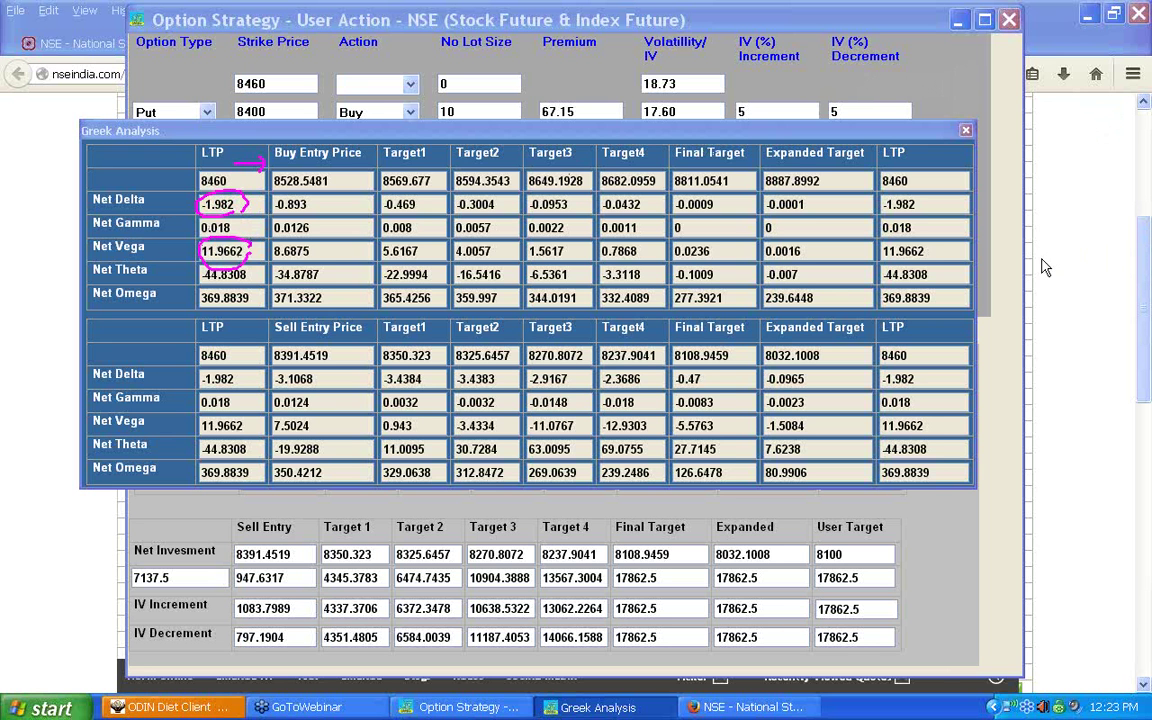
pyautogui.click(789, 118)
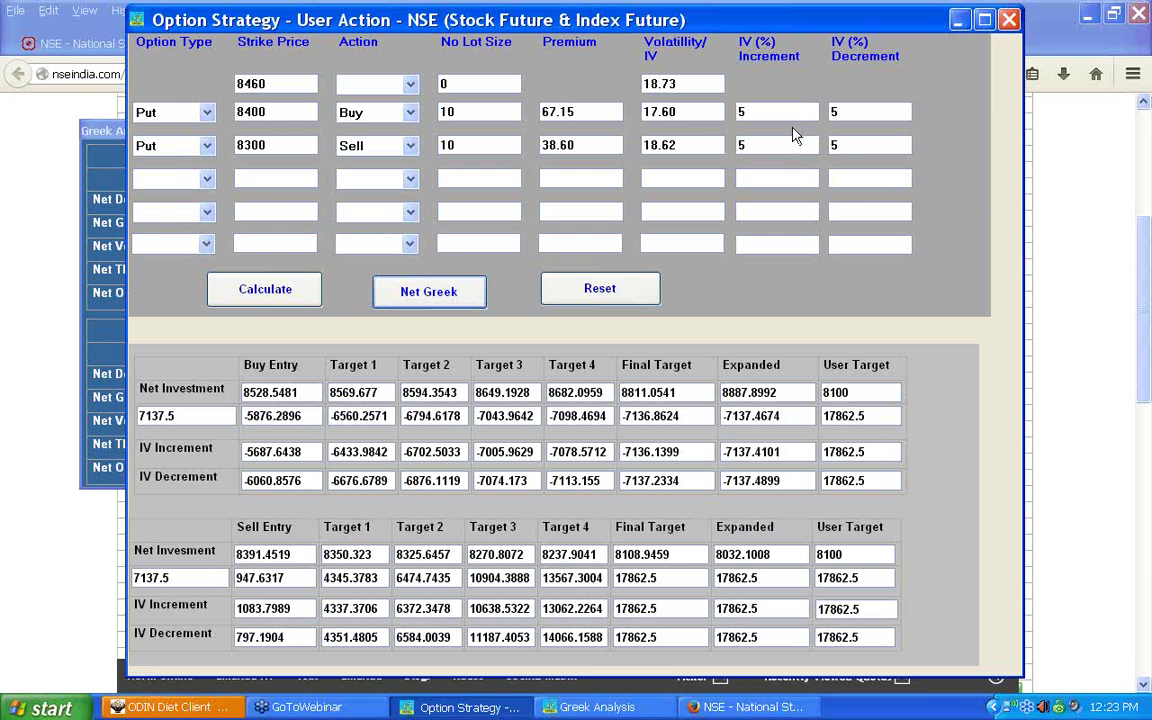
pyautogui.click(116, 136)
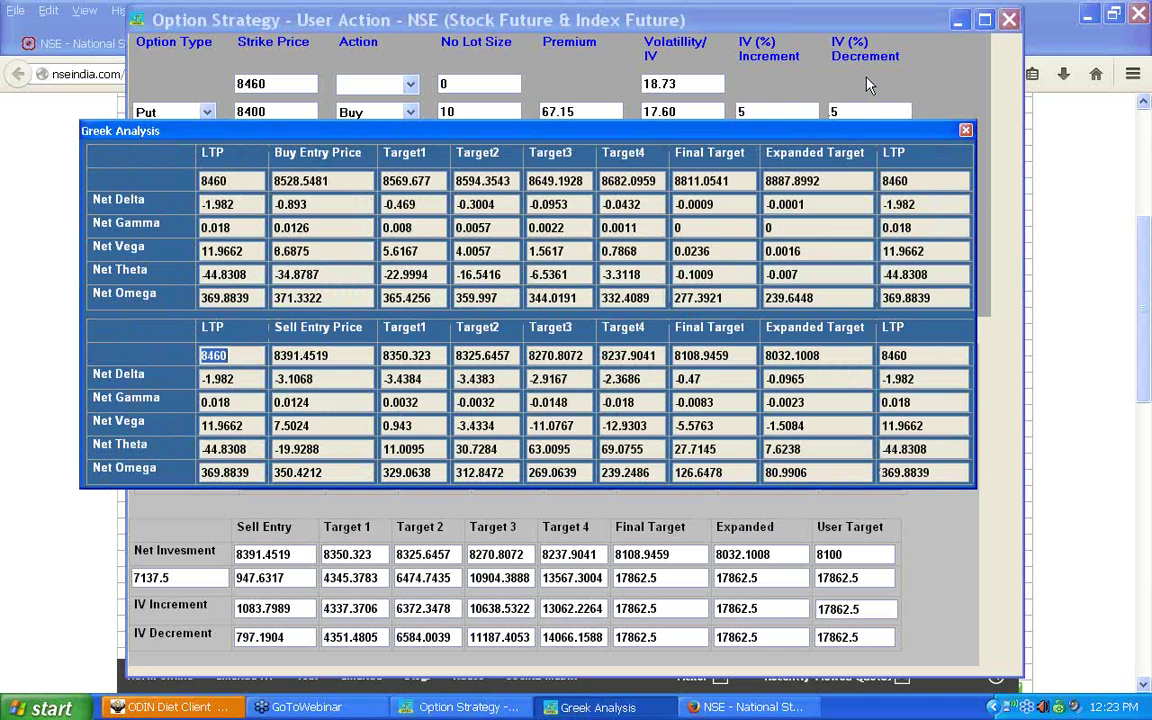
pyautogui.click(868, 85)
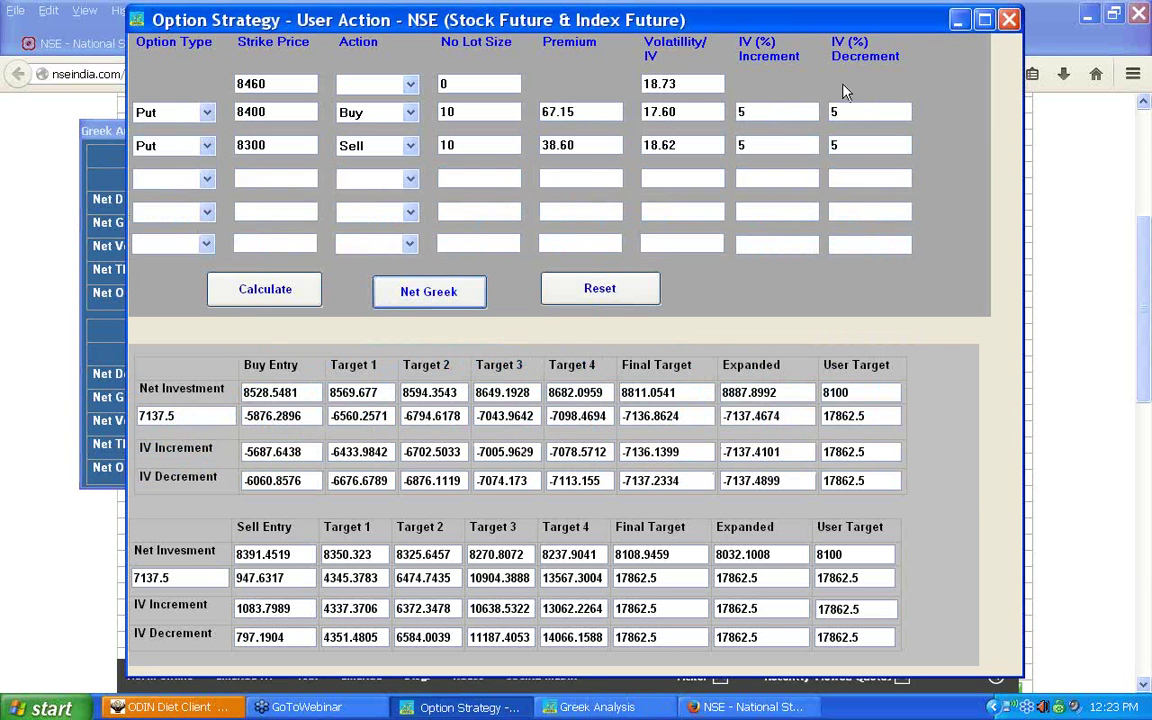
# - Set IV (%) Increment and IV (%) Decrement to 12 for both the 8400 and 8300 put rows
pyautogui.doubleClick(769, 113)
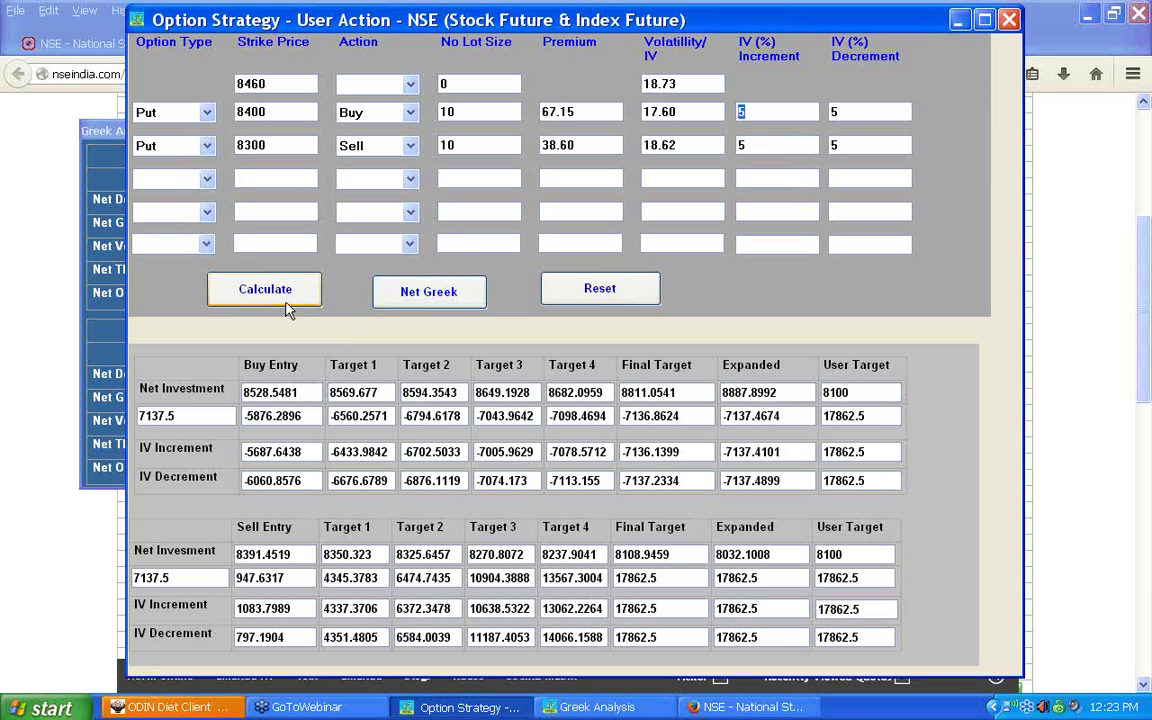
pyautogui.write('12')
pyautogui.doubleClick(845, 113)
pyautogui.write('12')
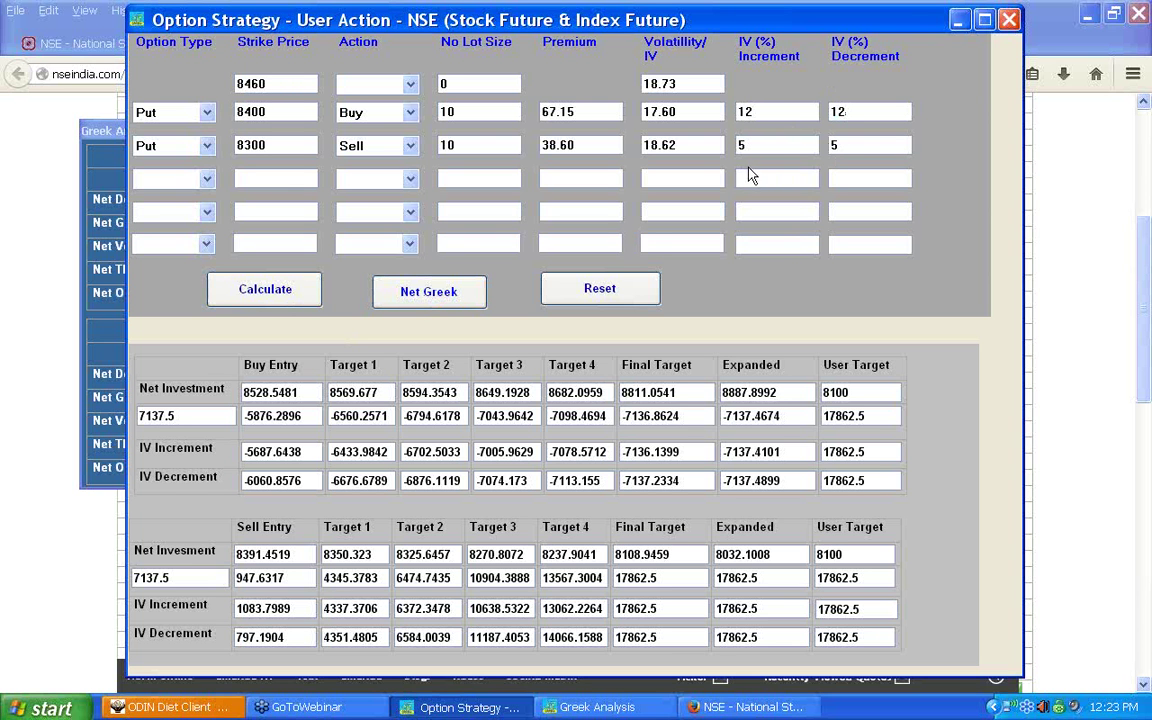
pyautogui.doubleClick(746, 145)
pyautogui.write('12')
pyautogui.doubleClick(836, 145)
pyautogui.write('12')
# - Calculate the put spread's payoffs with 9 calendar days till expiry, 7 days hold, market lot size 25 and user target 8100
pyautogui.click(270, 292)
pyautogui.click(630, 263)
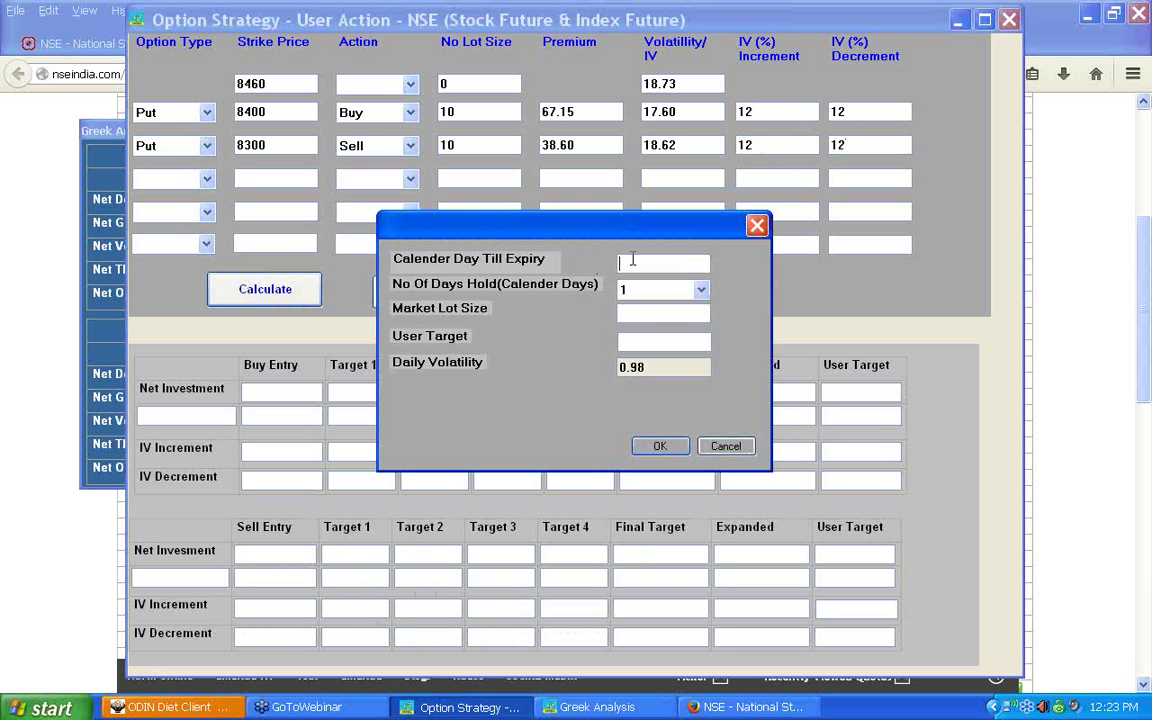
pyautogui.write('9')
pyautogui.click(655, 297)
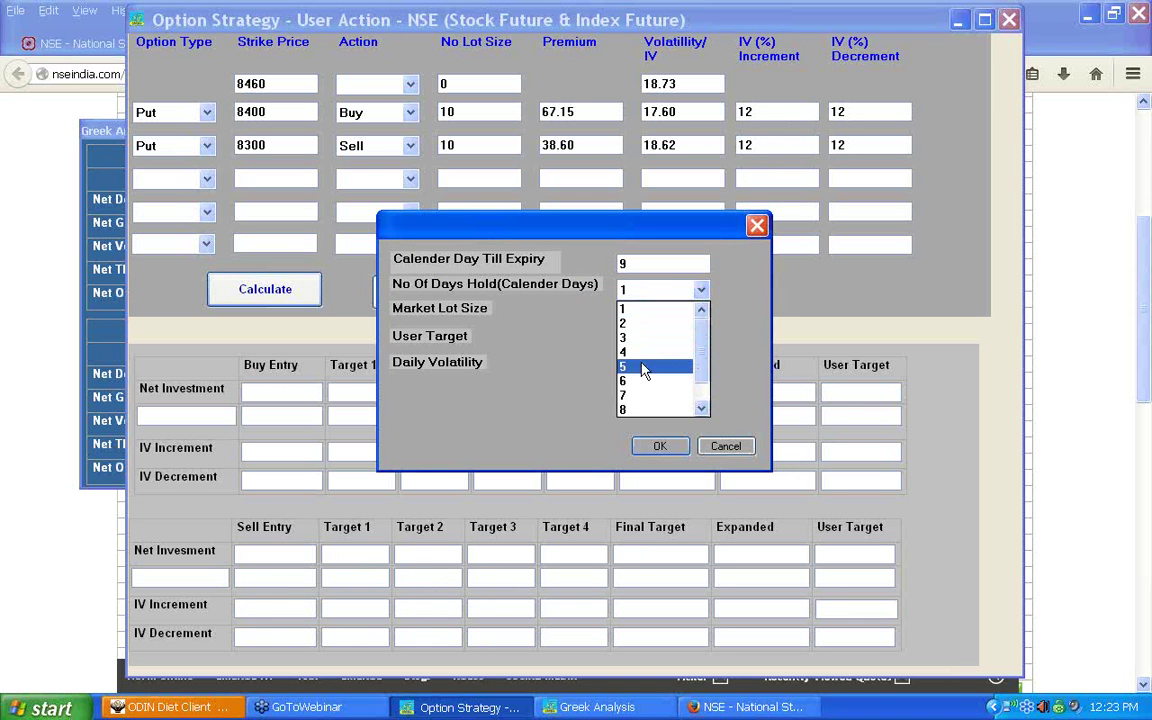
pyautogui.click(643, 391)
pyautogui.click(640, 314)
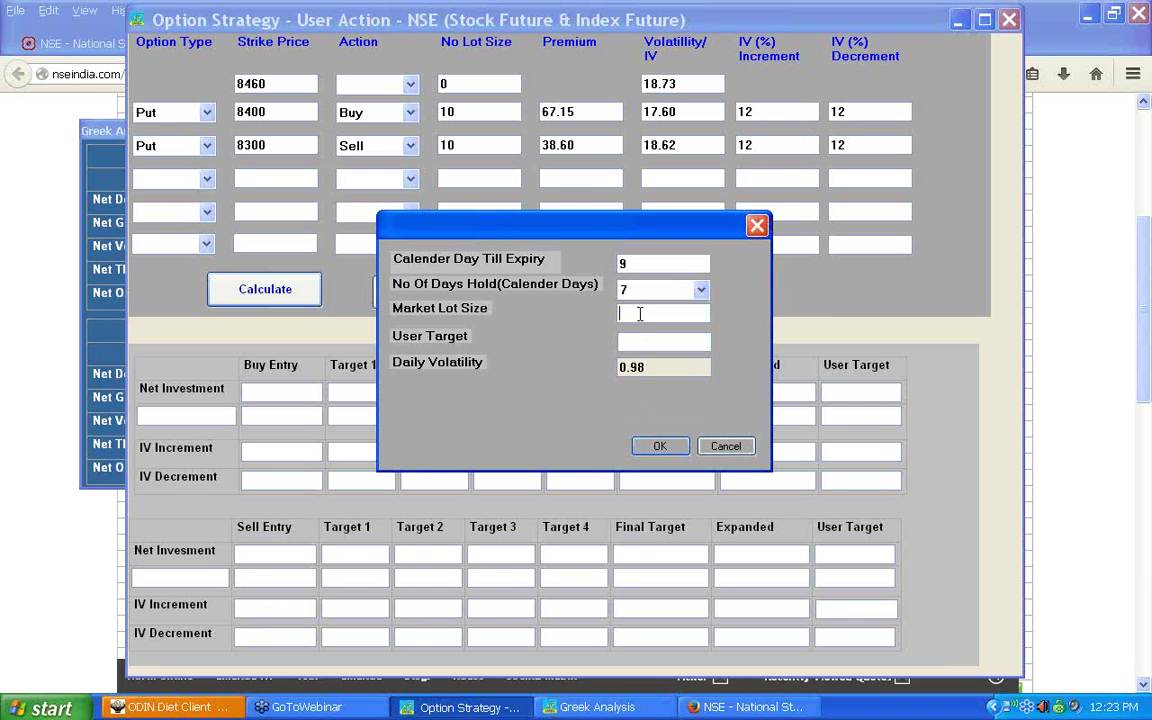
pyautogui.write('25')
pyautogui.click(645, 338)
pyautogui.write('8100')
pyautogui.click(665, 450)
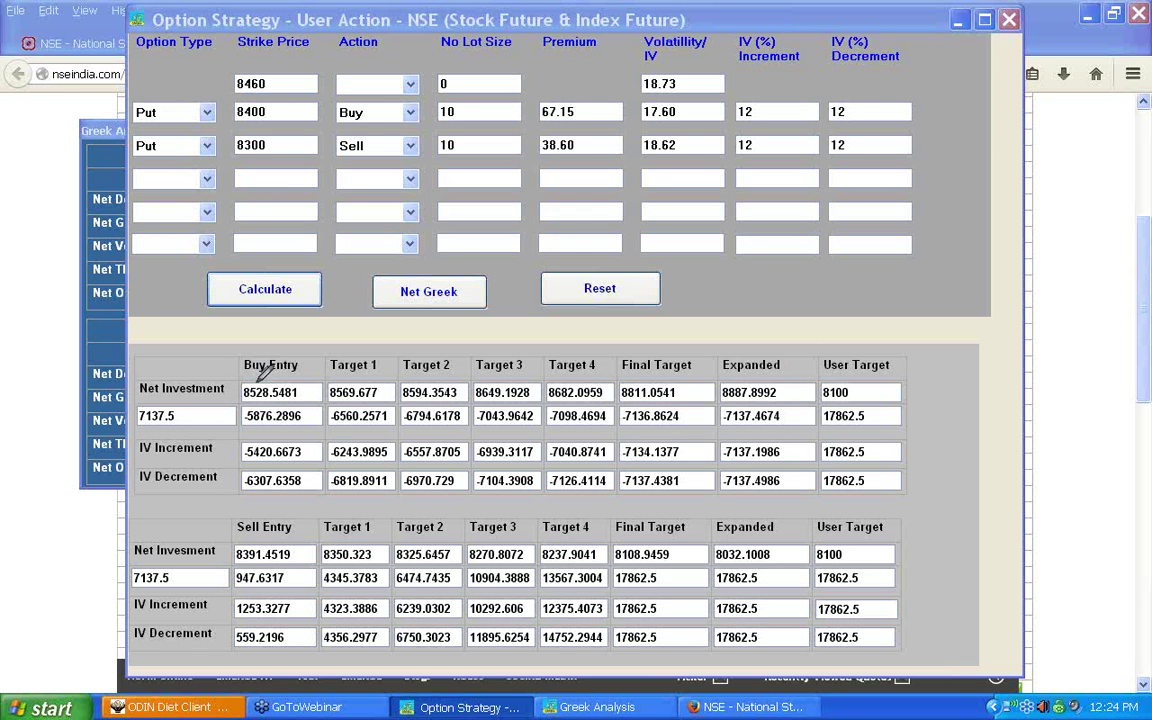
# - Examine the base, IV Increment and IV Decrement payoffs at the Buy Entry and Sell Entry levels
pyautogui.moveTo(268, 93)
pyautogui.mouseDown()
pyautogui.moveTo(224, 62)
pyautogui.moveTo(266, 68)
pyautogui.moveTo(277, 88)
pyautogui.moveTo(305, 57)
pyautogui.moveTo(347, 52)
pyautogui.mouseUp()
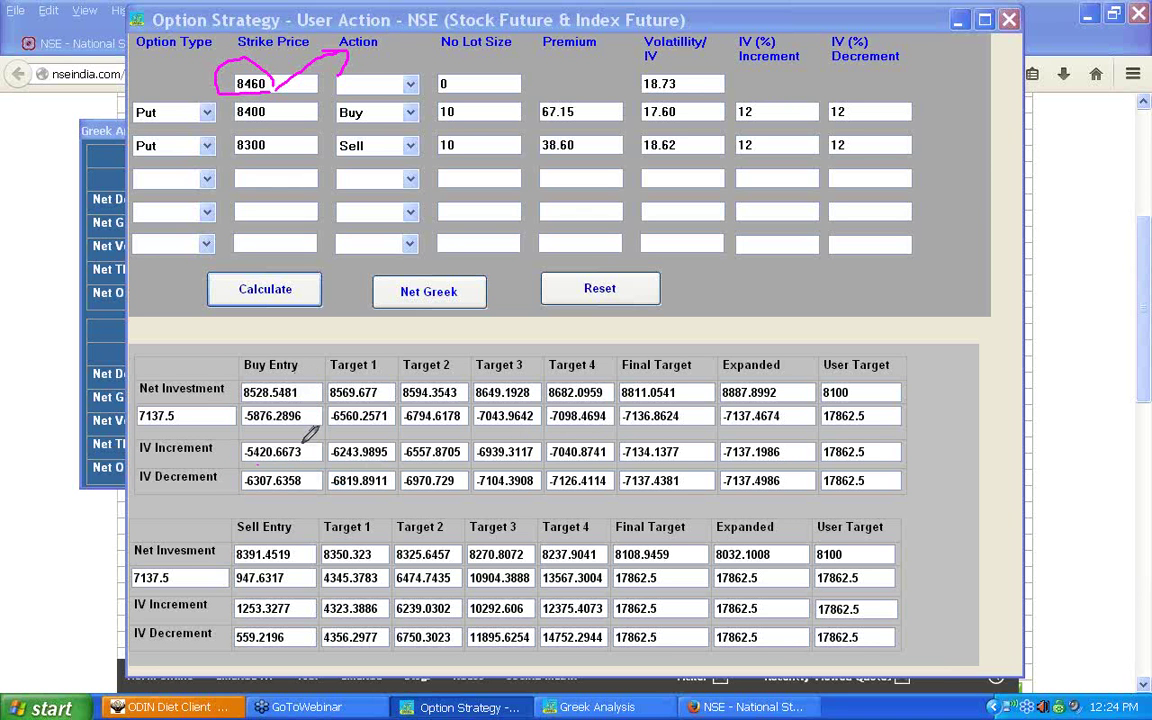
pyautogui.moveTo(245, 493); pyautogui.dragTo(300, 489)
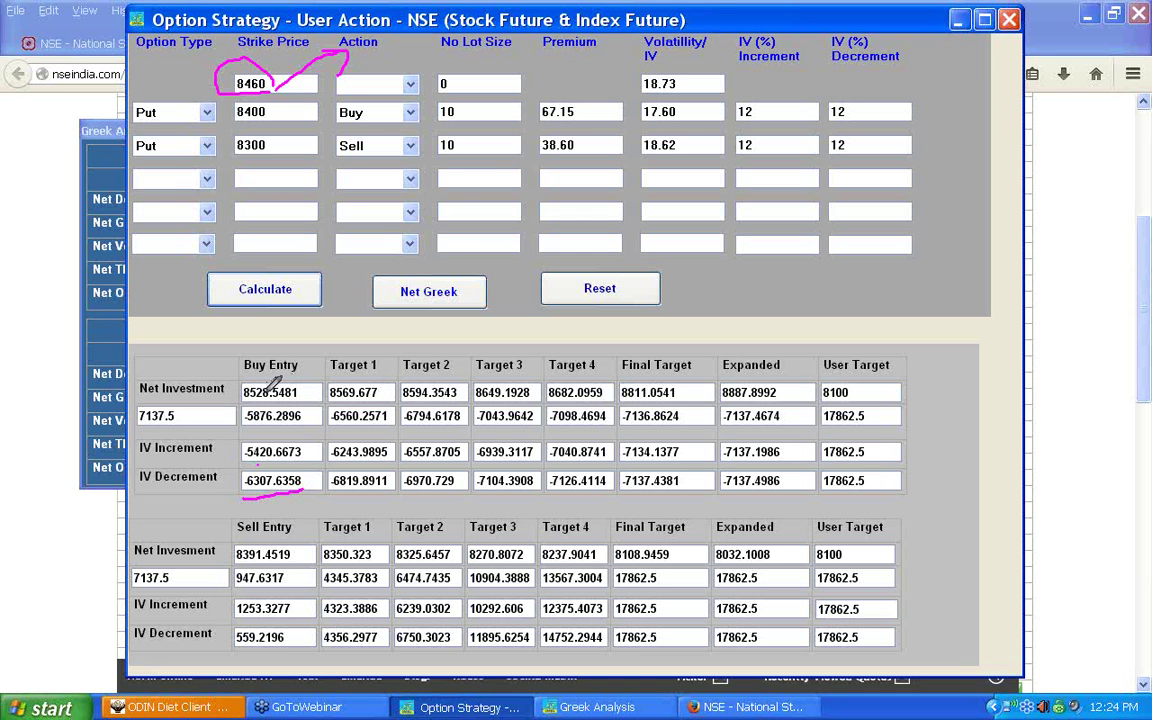
pyautogui.moveTo(244, 405); pyautogui.dragTo(274, 403)
pyautogui.moveTo(255, 462); pyautogui.dragTo(268, 461)
pyautogui.moveTo(277, 616)
pyautogui.mouseDown()
pyautogui.moveTo(235, 616)
pyautogui.moveTo(237, 596)
pyautogui.moveTo(297, 607)
pyautogui.mouseUp()
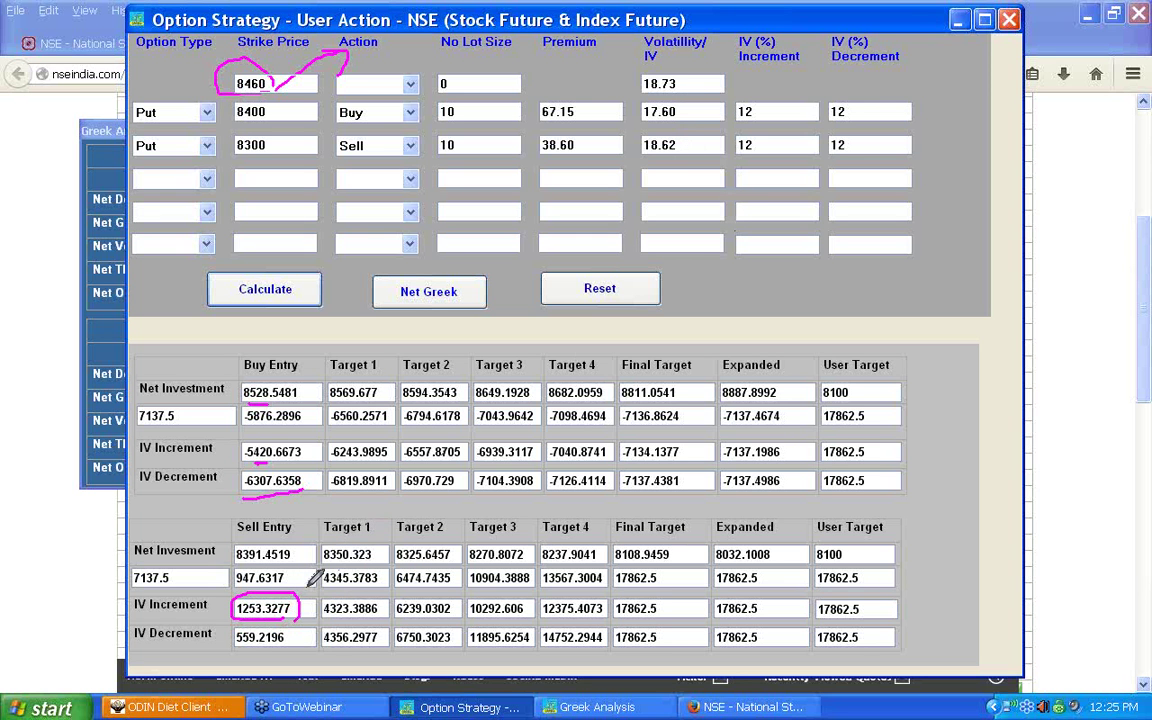
pyautogui.moveTo(298, 578); pyautogui.dragTo(320, 562)
# - Bring back the Greek Analysis window, place it below the put rows, and examine Net Delta at LTP
pyautogui.click(117, 138)
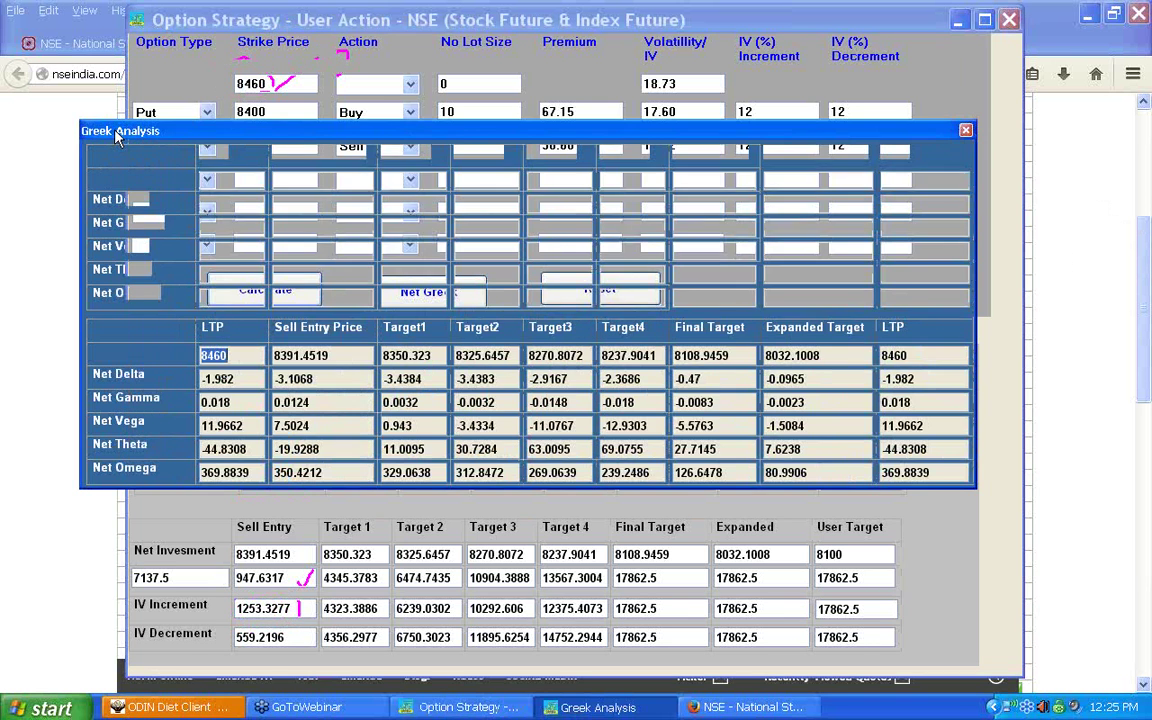
pyautogui.moveTo(117, 138); pyautogui.dragTo(135, 252)
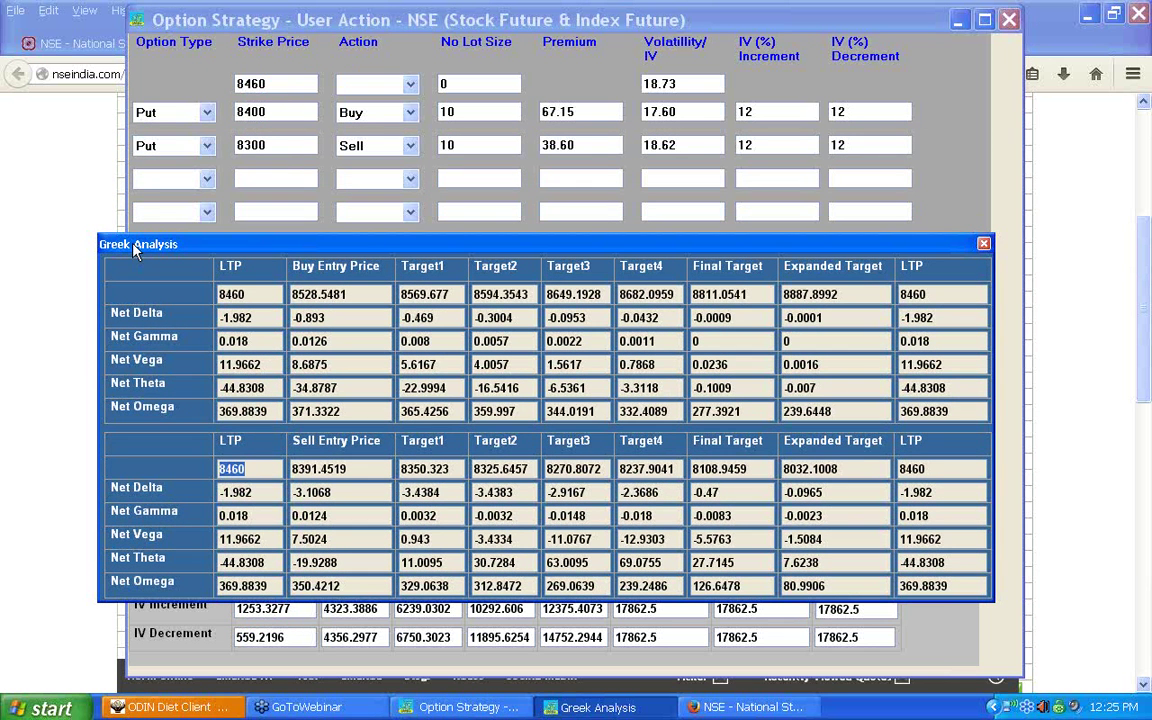
pyautogui.click(252, 294)
pyautogui.doubleClick(252, 294)
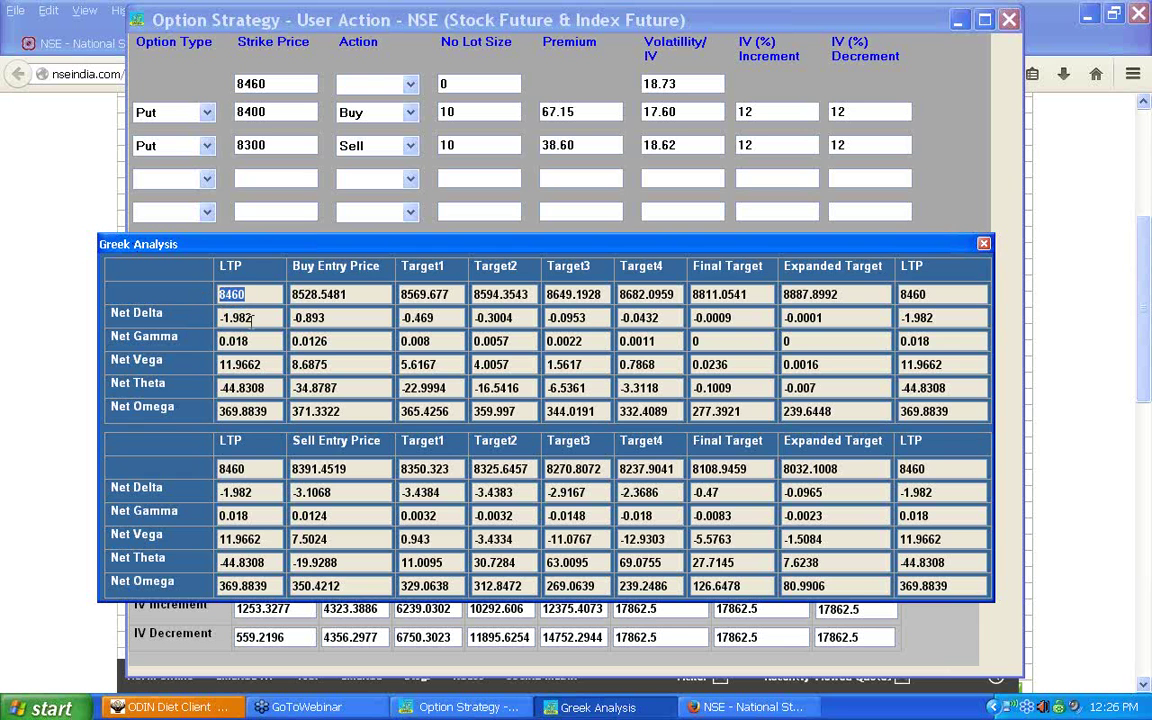
pyautogui.moveTo(253, 318); pyautogui.dragTo(212, 320)
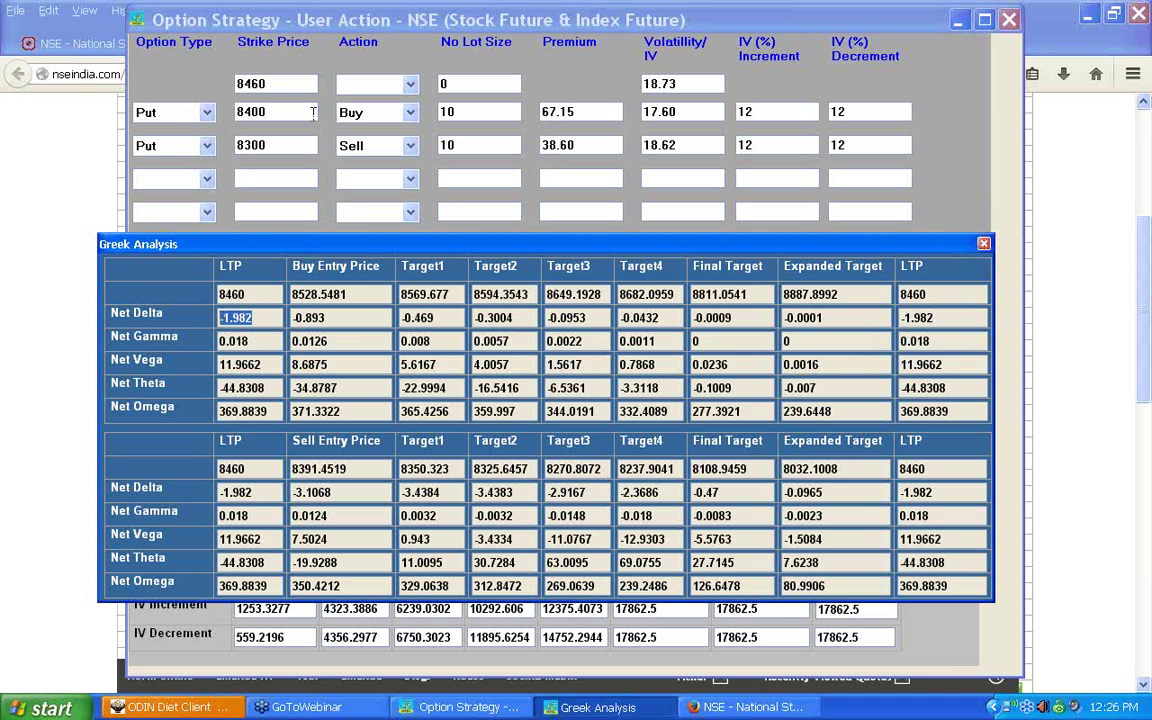
# - Add a futures hedge at 8460 by setting its action to Buy and its lot size to 2
pyautogui.click(409, 88)
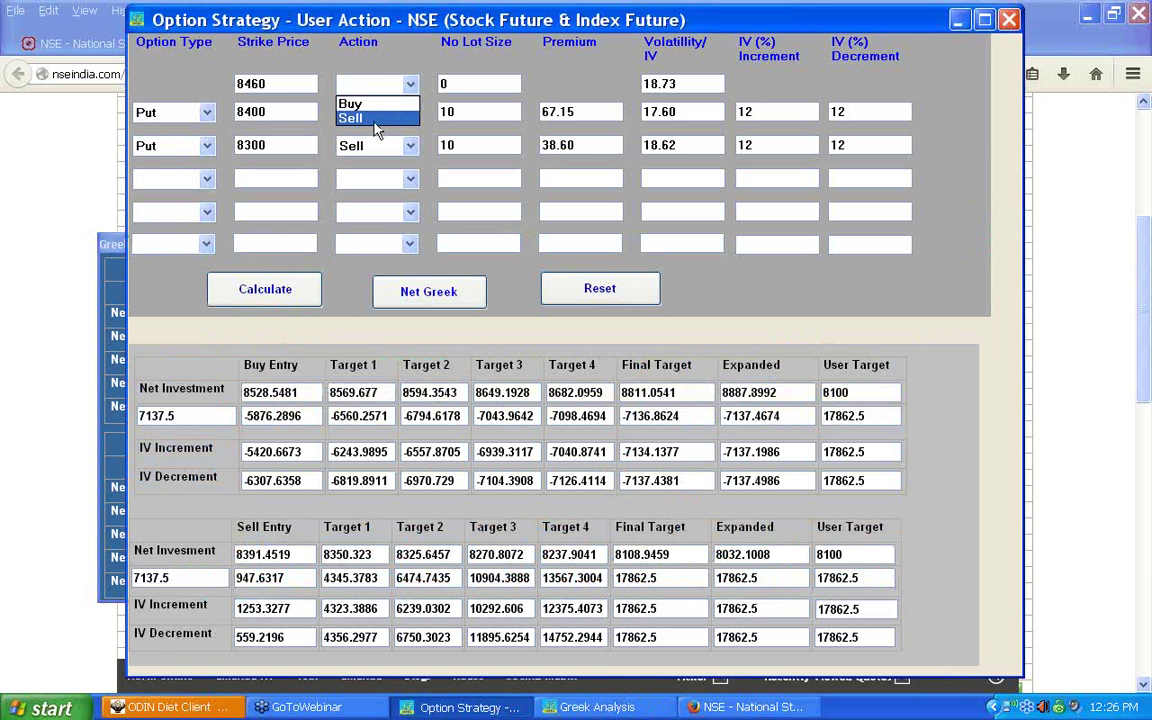
pyautogui.click(368, 108)
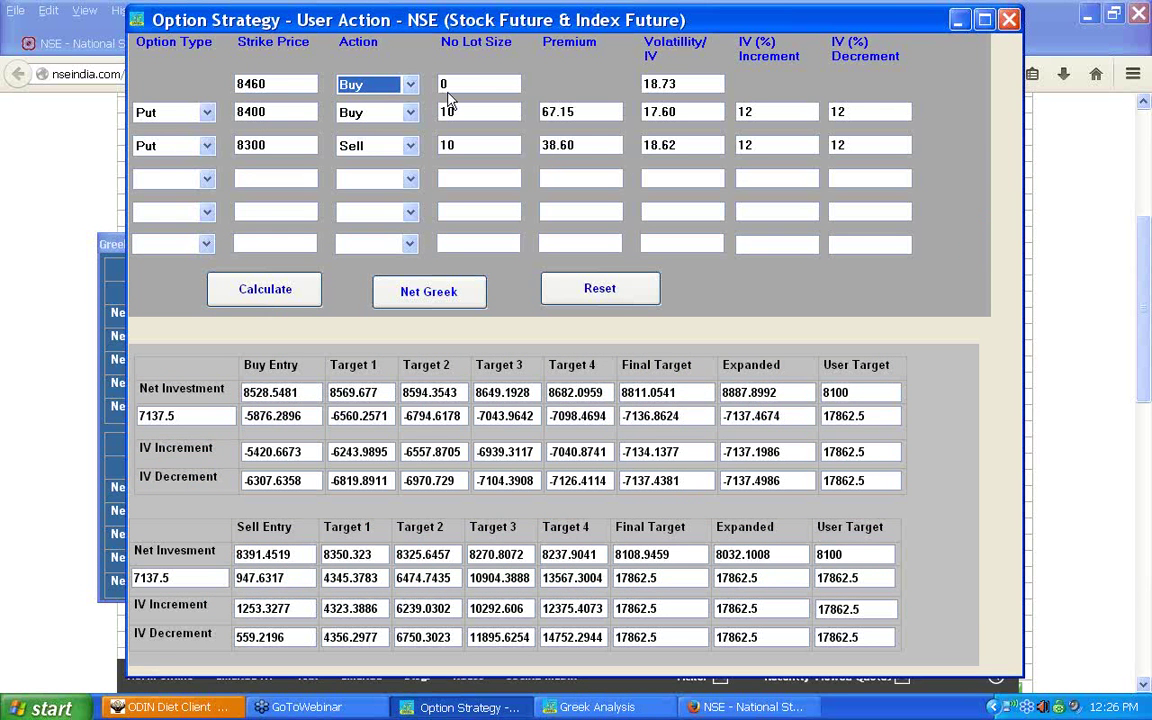
pyautogui.moveTo(463, 85); pyautogui.dragTo(441, 86)
pyautogui.write('2')
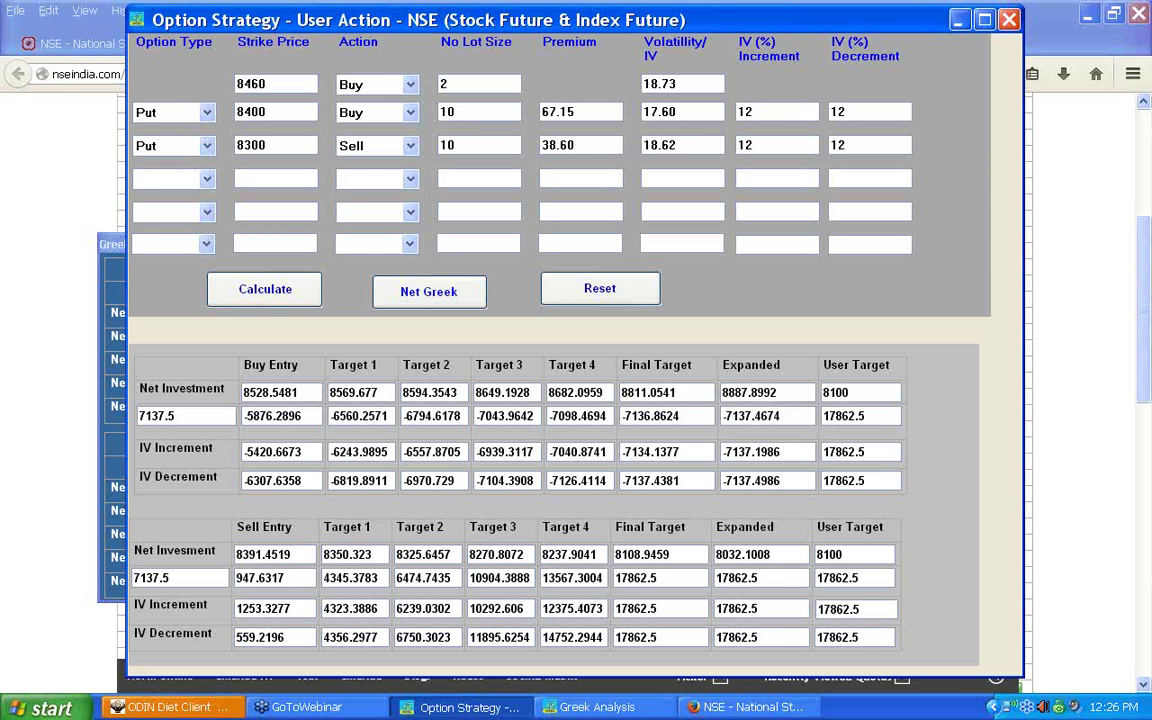
# - Recalculate the hedged strategy with 9 calendar days till expiry, 7 days hold, market lot size 25 and user target 8100
pyautogui.click(265, 292)
pyautogui.click(672, 262)
pyautogui.write('9')
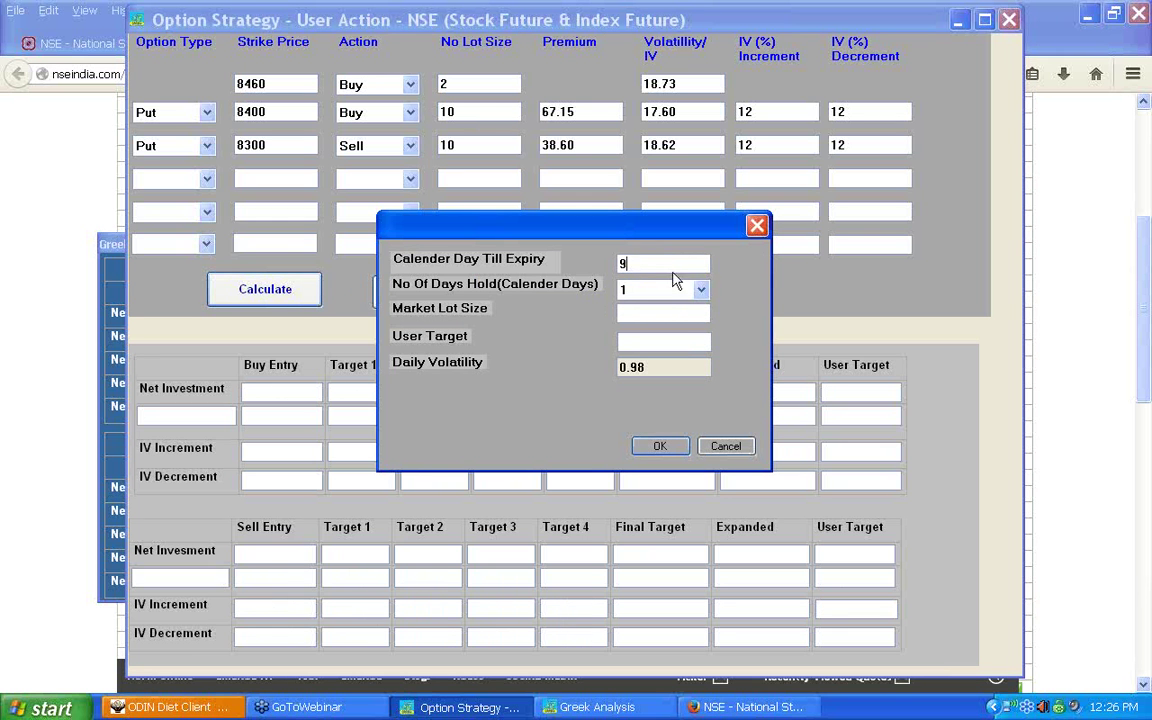
pyautogui.click(700, 290)
pyautogui.click(662, 398)
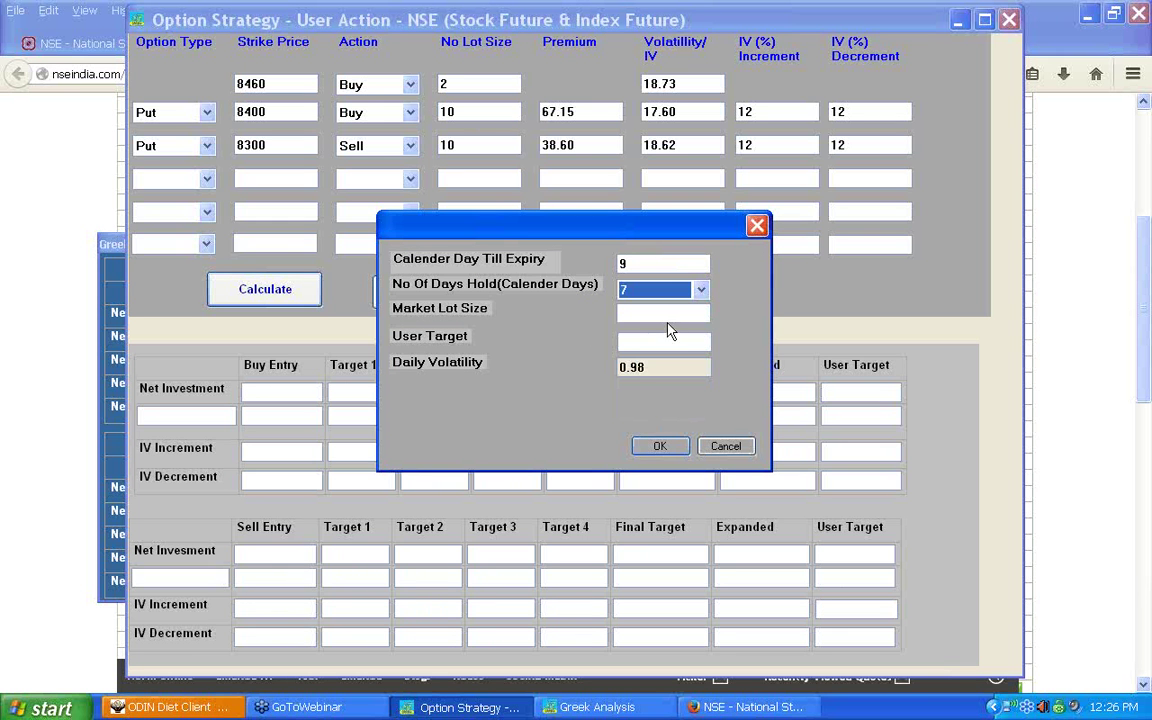
pyautogui.click(666, 313)
pyautogui.write('25')
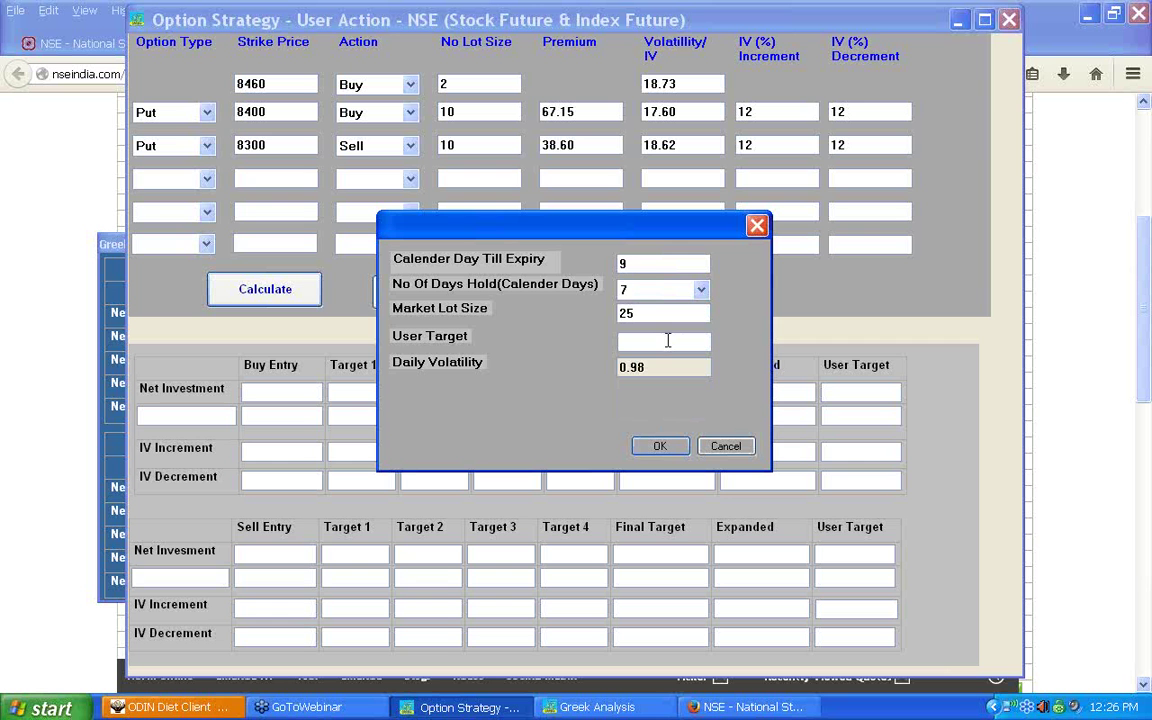
pyautogui.click(667, 341)
pyautogui.write('8100')
pyautogui.click(664, 447)
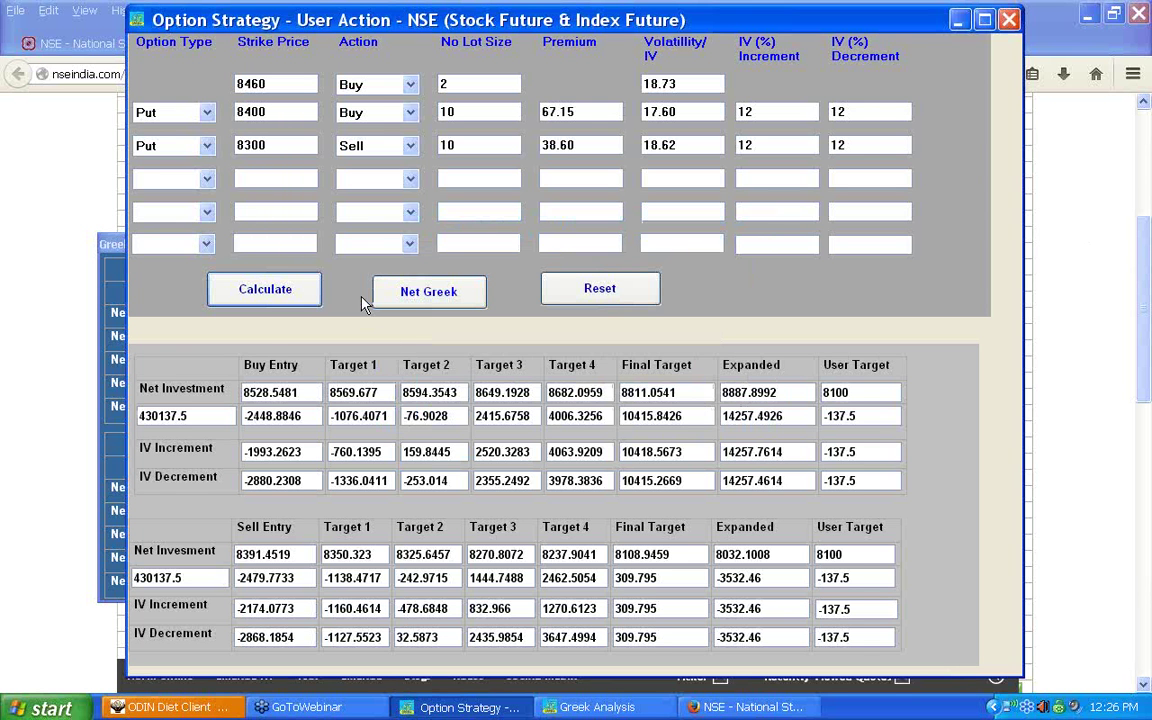
# - Check the futures lot size, then open the hedged strategy's net Greek analysis and examine Net Delta at LTP
pyautogui.doubleClick(470, 82)
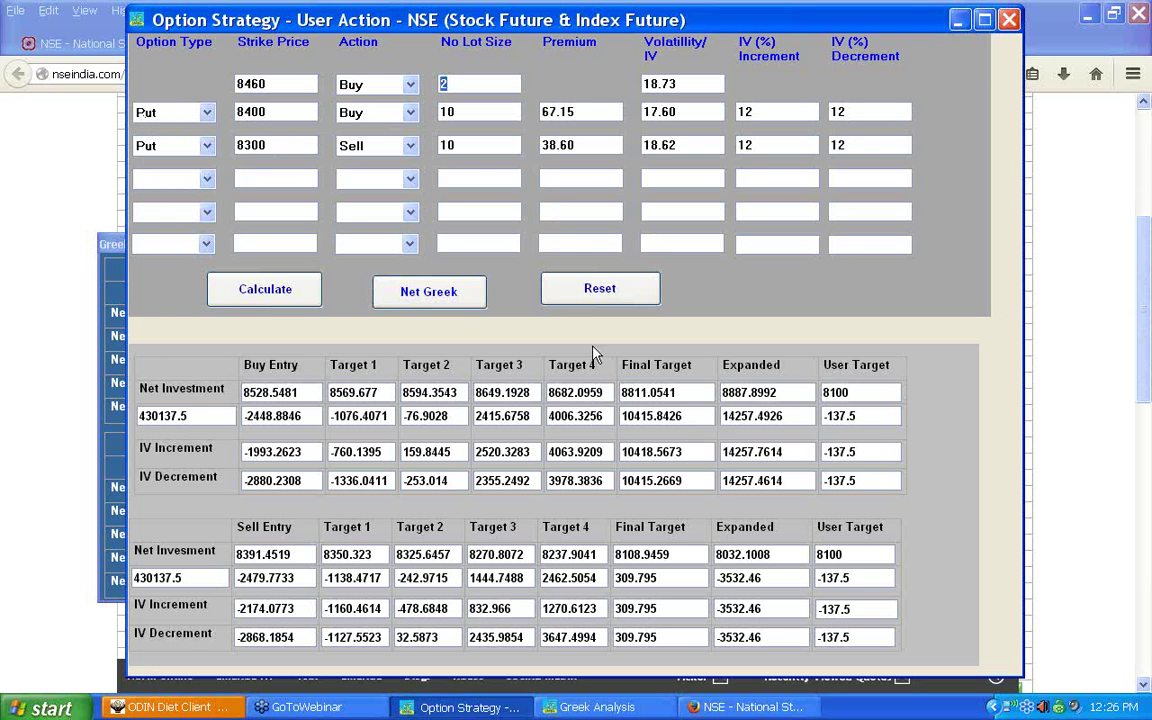
pyautogui.click(386, 291)
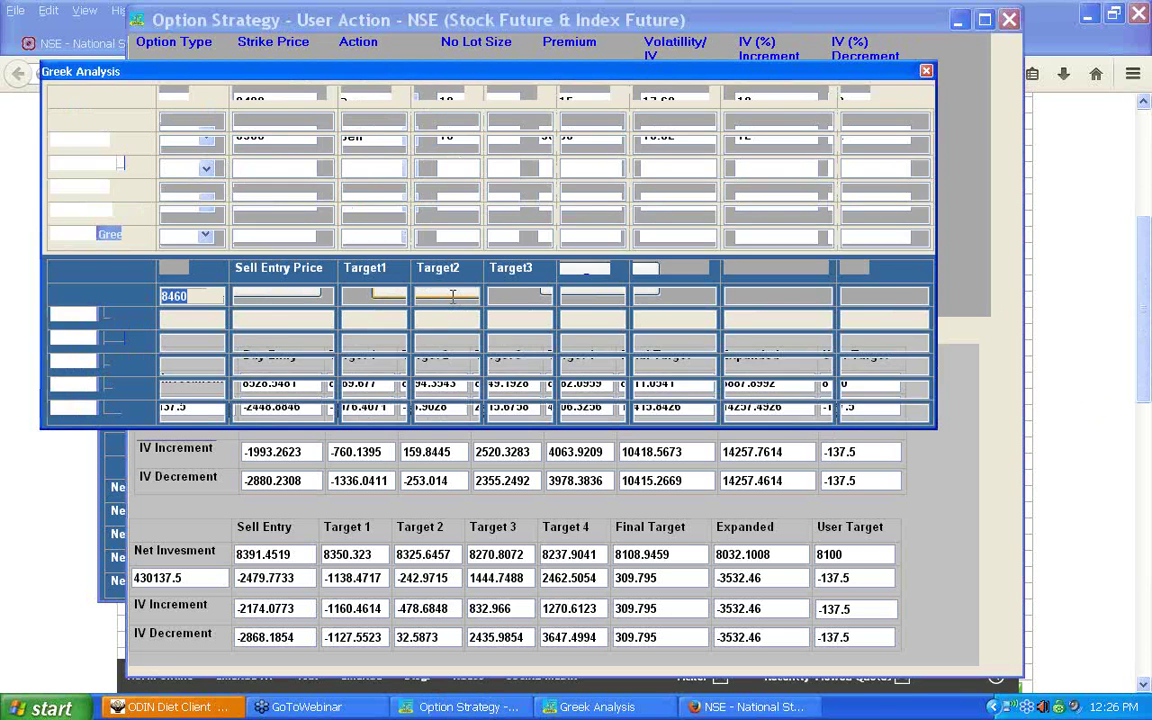
pyautogui.click(172, 145)
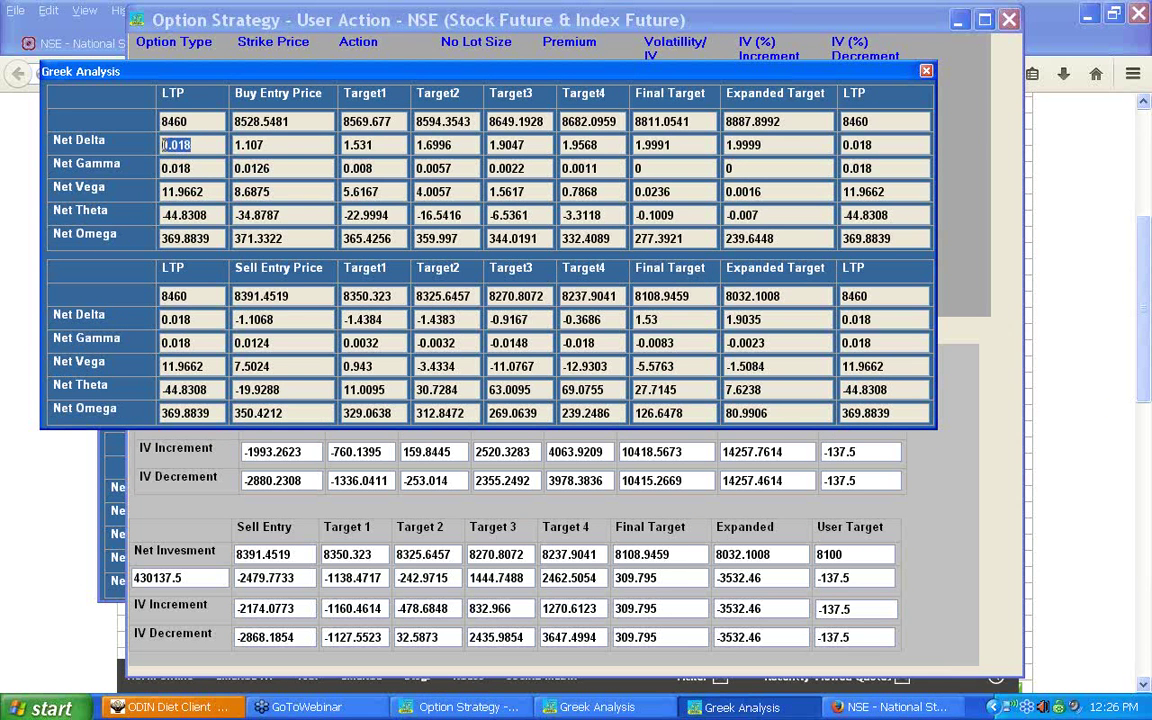
# - Bring the strategy window to the front, circle the Buy Entry level and underline its base, IV Increment and IV Decrement payoffs
pyautogui.click(968, 112)
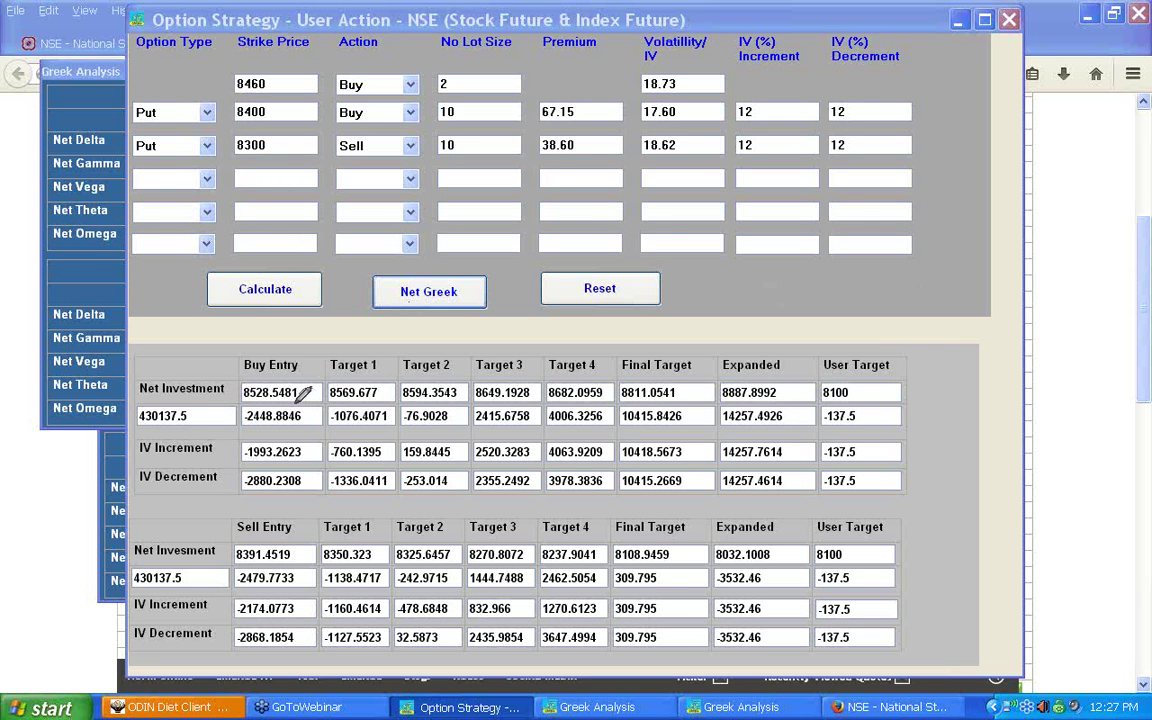
pyautogui.moveTo(297, 401)
pyautogui.mouseDown()
pyautogui.moveTo(241, 394)
pyautogui.moveTo(288, 373)
pyautogui.moveTo(311, 381)
pyautogui.moveTo(310, 403)
pyautogui.mouseUp()
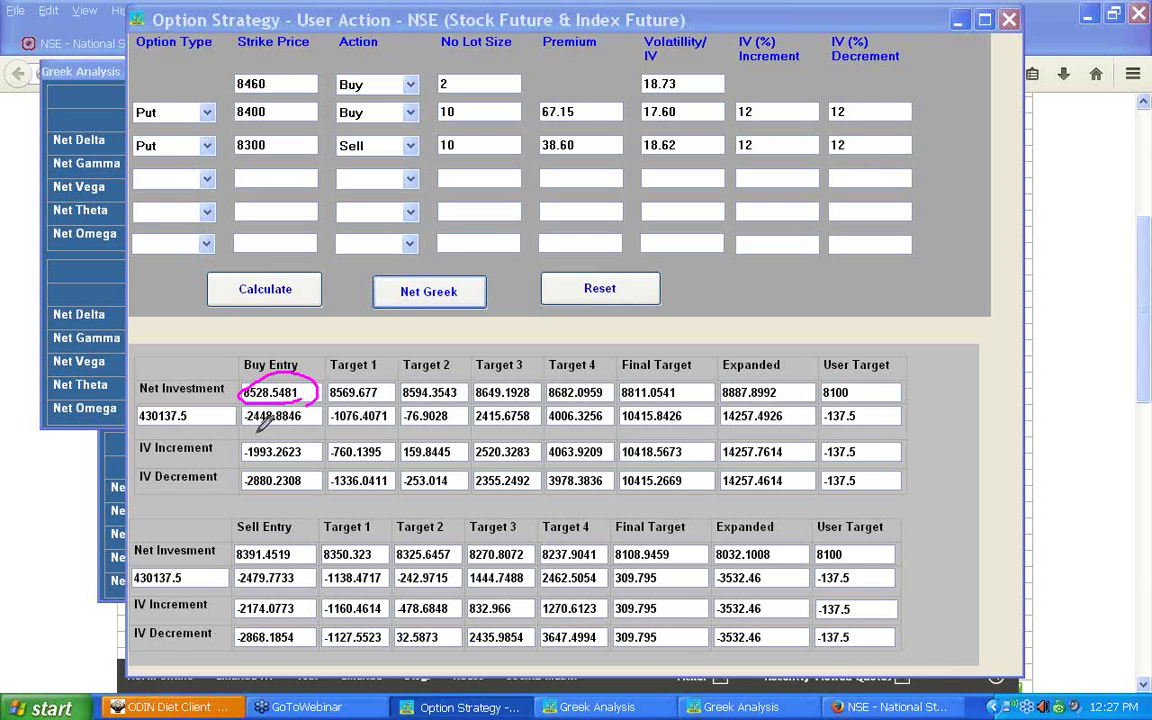
pyautogui.moveTo(250, 433); pyautogui.dragTo(285, 429)
pyautogui.moveTo(259, 464); pyautogui.dragTo(271, 464)
# - Circle the Target 3 level on both the buy and sell sides, underlining the three payoffs of the buy-side target
pyautogui.moveTo(467, 398)
pyautogui.mouseDown()
pyautogui.moveTo(503, 394)
pyautogui.moveTo(485, 379)
pyautogui.mouseUp()
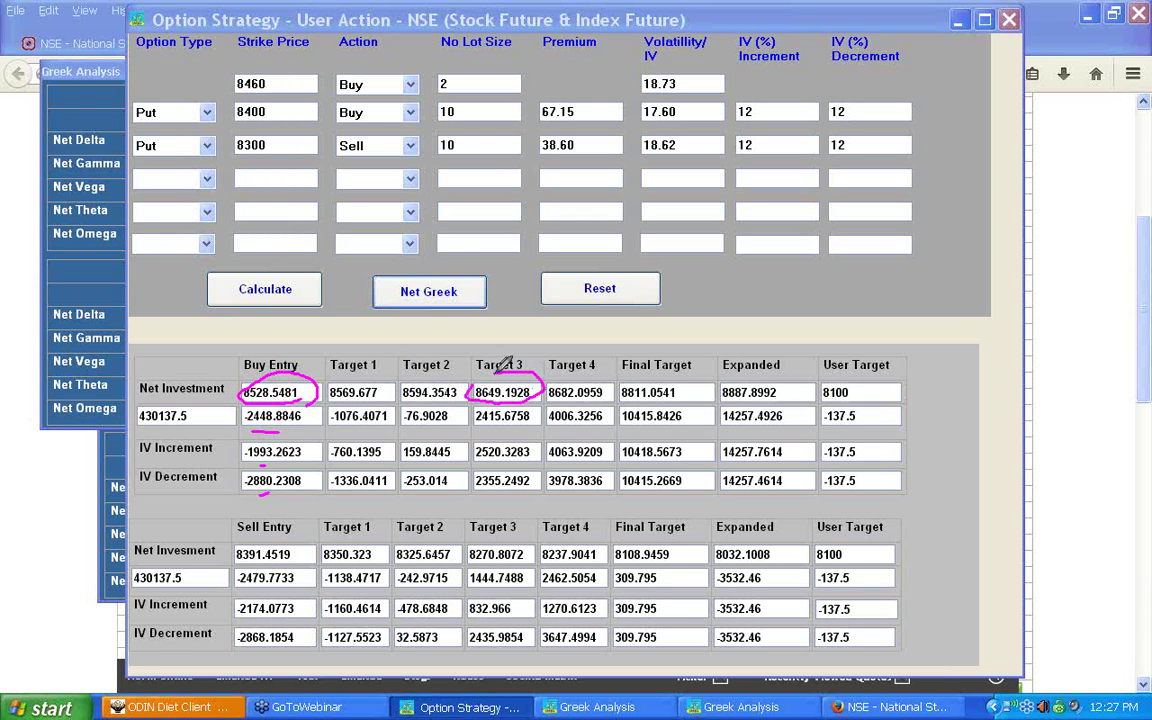
pyautogui.moveTo(482, 428); pyautogui.dragTo(518, 425)
pyautogui.moveTo(478, 463)
pyautogui.mouseDown()
pyautogui.moveTo(513, 461)
pyautogui.moveTo(516, 494)
pyautogui.mouseUp()
pyautogui.moveTo(505, 538)
pyautogui.mouseDown()
pyautogui.moveTo(536, 558)
pyautogui.moveTo(530, 543)
pyautogui.moveTo(495, 523)
pyautogui.moveTo(462, 524)
pyautogui.moveTo(457, 556)
pyautogui.mouseUp()
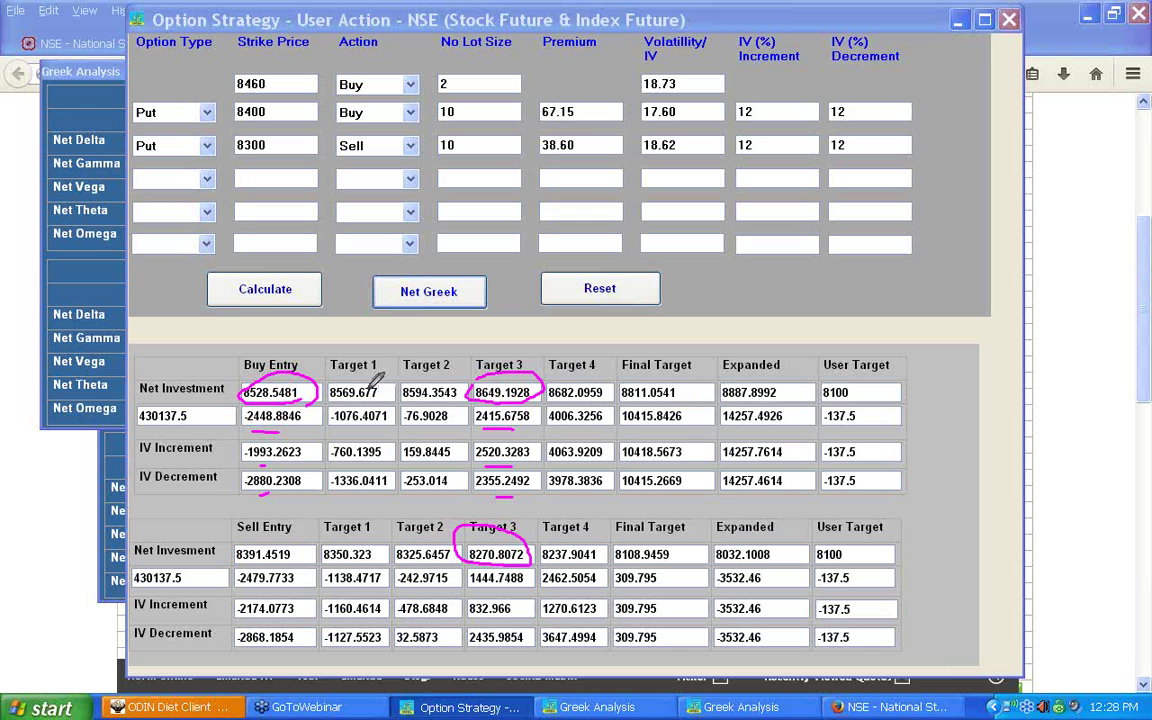
# - Circle both Target 2 levels and handwrite 8600 and 8325 beside the tables, bracketed together with 3K
pyautogui.moveTo(448, 366)
pyautogui.mouseDown()
pyautogui.moveTo(411, 407)
pyautogui.moveTo(398, 370)
pyautogui.moveTo(435, 360)
pyautogui.moveTo(473, 372)
pyautogui.mouseUp()
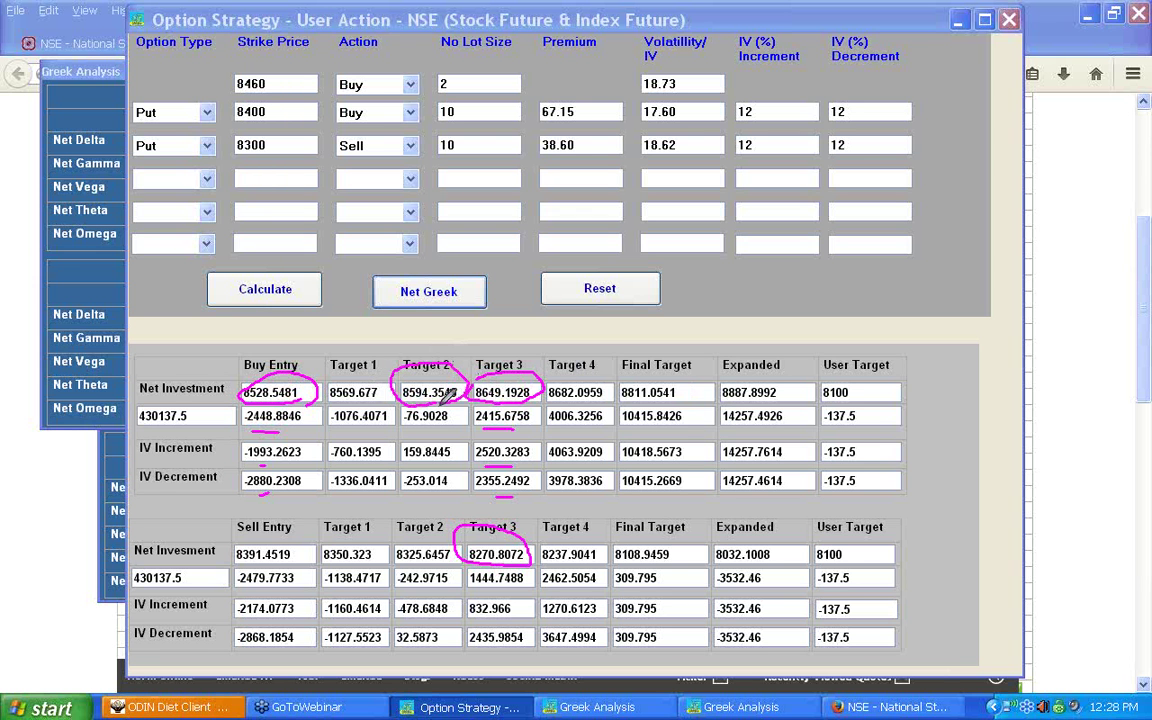
pyautogui.moveTo(458, 561)
pyautogui.mouseDown()
pyautogui.moveTo(398, 521)
pyautogui.moveTo(450, 524)
pyautogui.moveTo(442, 555)
pyautogui.mouseUp()
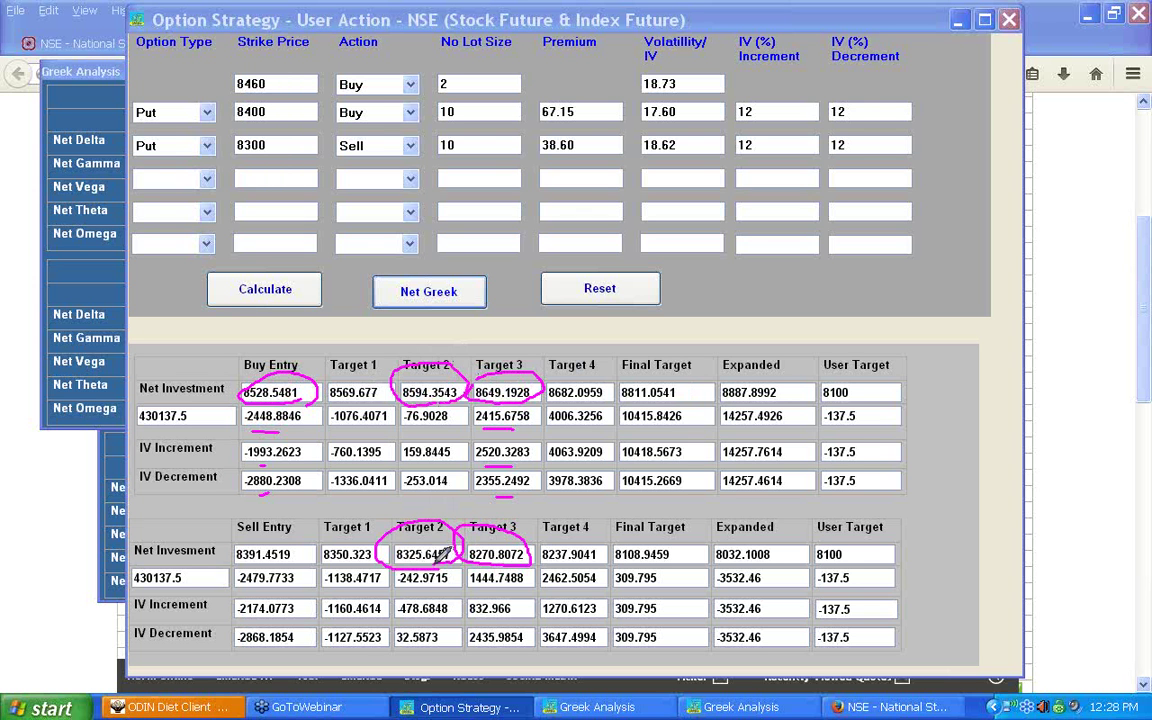
pyautogui.moveTo(773, 268)
pyautogui.mouseDown()
pyautogui.moveTo(790, 293)
pyautogui.moveTo(787, 270)
pyautogui.moveTo(846, 254)
pyautogui.moveTo(848, 272)
pyautogui.moveTo(858, 258)
pyautogui.moveTo(880, 266)
pyautogui.moveTo(883, 286)
pyautogui.mouseUp()
pyautogui.moveTo(806, 322)
pyautogui.mouseDown()
pyautogui.moveTo(845, 327)
pyautogui.moveTo(836, 345)
pyautogui.moveTo(867, 306)
pyautogui.moveTo(870, 327)
pyautogui.moveTo(912, 318)
pyautogui.mouseUp()
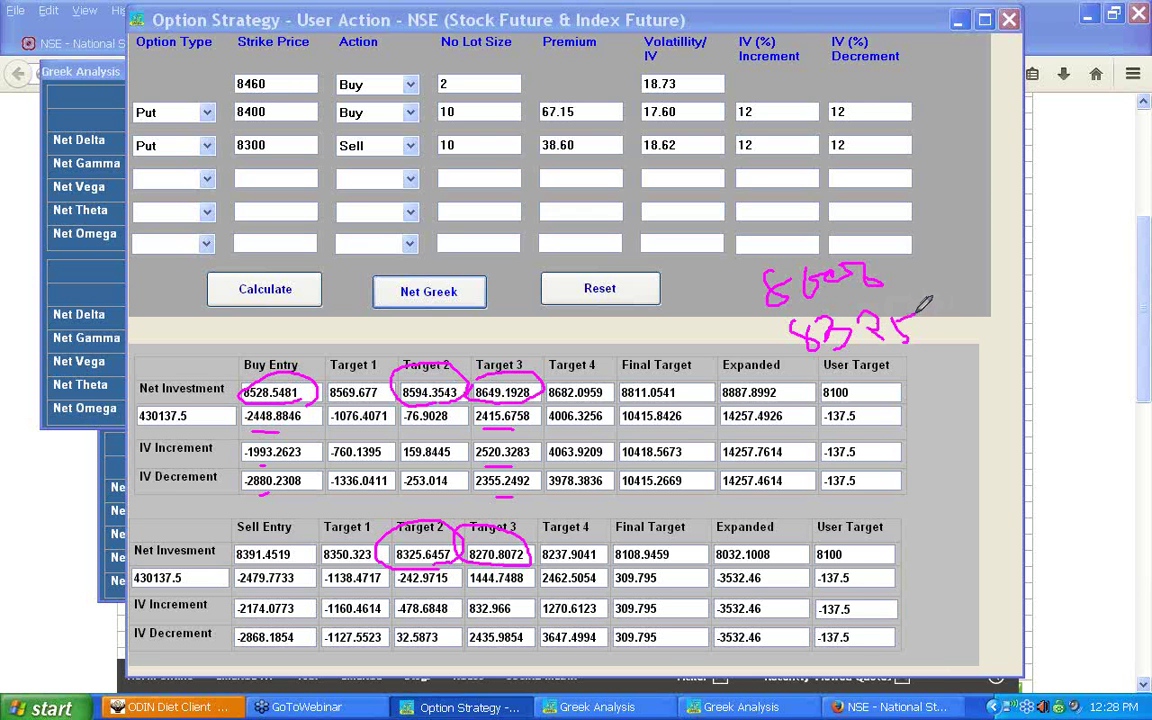
pyautogui.moveTo(912, 266); pyautogui.dragTo(930, 288)
pyautogui.moveTo(963, 246)
pyautogui.mouseDown()
pyautogui.moveTo(992, 258)
pyautogui.moveTo(970, 282)
pyautogui.moveTo(1005, 288)
pyautogui.mouseUp()
pyautogui.moveTo(1018, 245); pyautogui.dragTo(1062, 300)
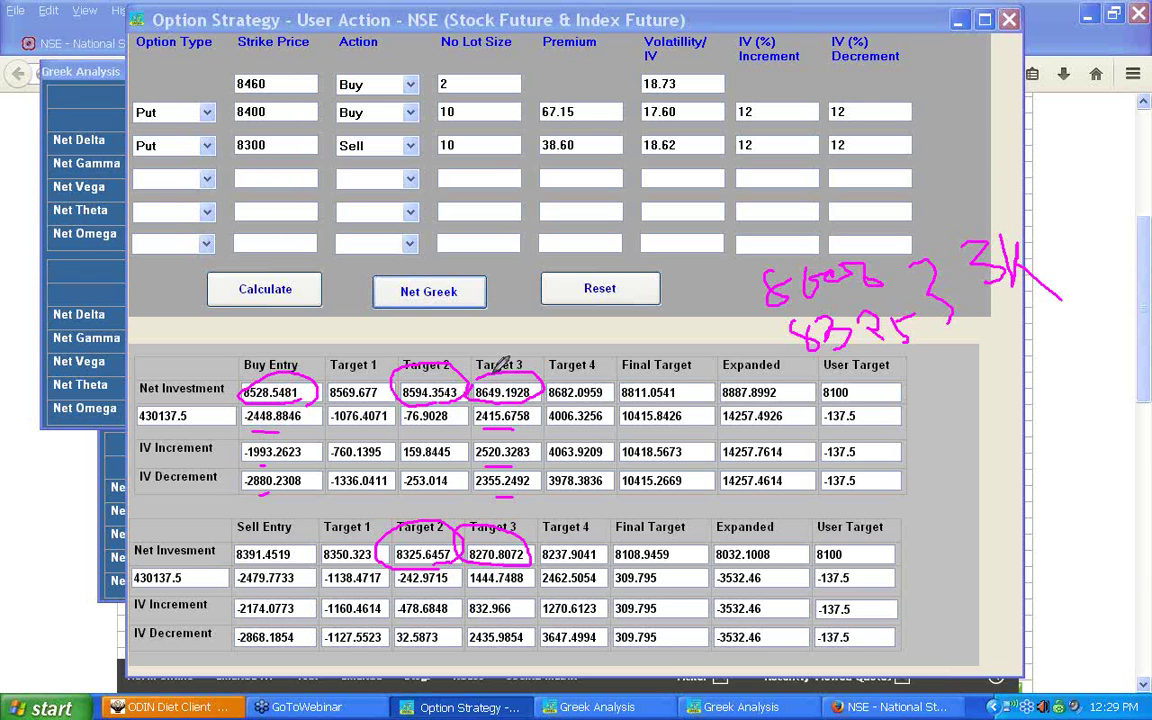
# - Handwrite 2-10 beside the payoff tables and circle the 2
pyautogui.moveTo(962, 374)
pyautogui.mouseDown()
pyautogui.moveTo(978, 408)
pyautogui.moveTo(1002, 413)
pyautogui.moveTo(1042, 389)
pyautogui.moveTo(1067, 408)
pyautogui.mouseUp()
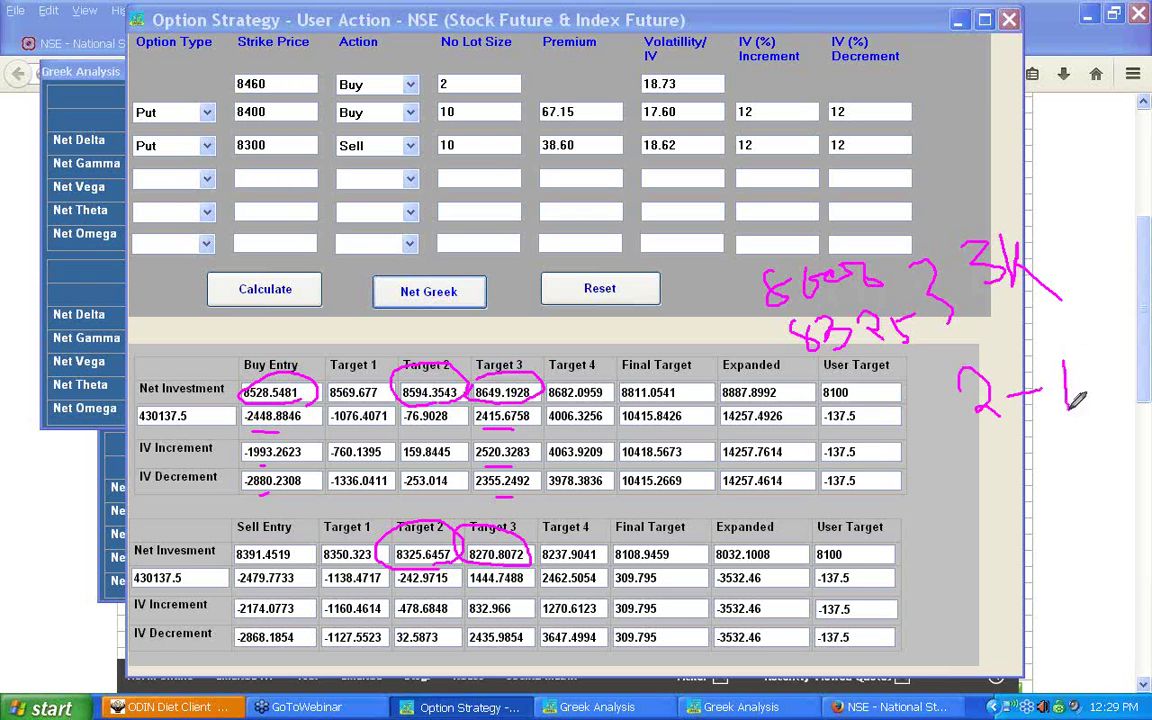
pyautogui.moveTo(1106, 367)
pyautogui.mouseDown()
pyautogui.moveTo(1108, 394)
pyautogui.moveTo(1113, 355)
pyautogui.mouseUp()
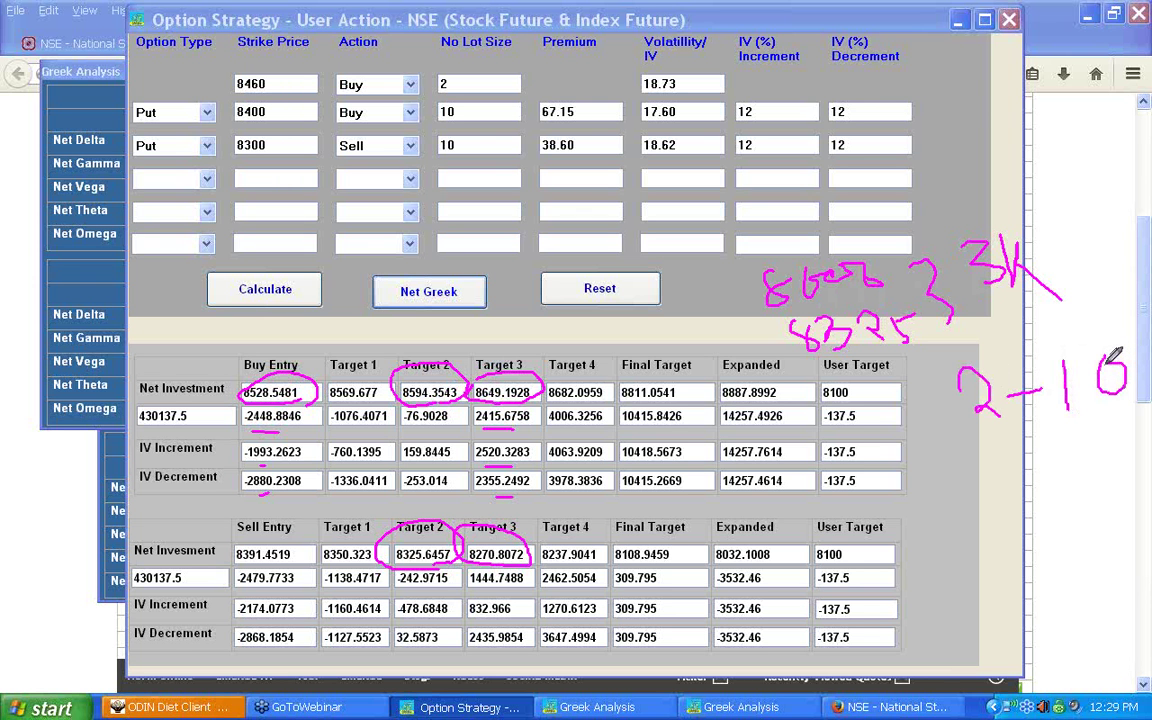
pyautogui.moveTo(1002, 350)
pyautogui.mouseDown()
pyautogui.moveTo(1015, 425)
pyautogui.moveTo(988, 403)
pyautogui.mouseUp()
# - Circle the buy-side Final Target payoff and the sell-side Expanded level and payoff, and mark the sell-side Final Target level
pyautogui.moveTo(666, 424)
pyautogui.mouseDown()
pyautogui.moveTo(600, 424)
pyautogui.moveTo(642, 392)
pyautogui.moveTo(717, 437)
pyautogui.moveTo(682, 434)
pyautogui.mouseUp()
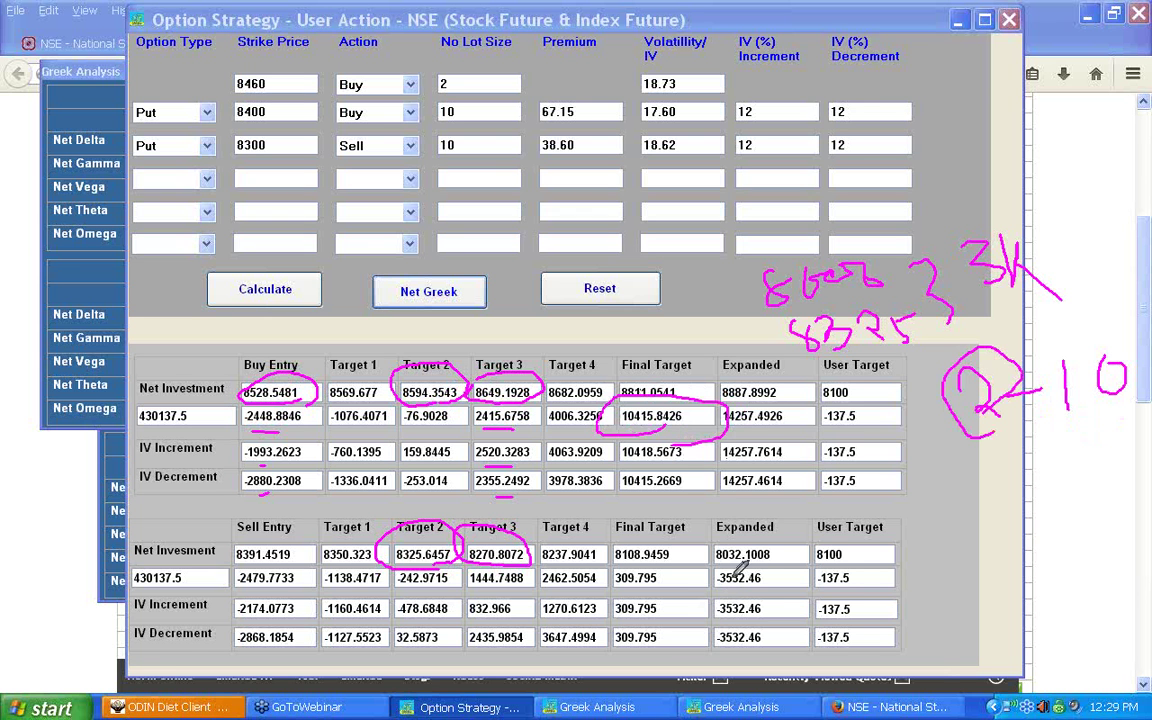
pyautogui.moveTo(730, 563)
pyautogui.mouseDown()
pyautogui.moveTo(718, 548)
pyautogui.moveTo(775, 565)
pyautogui.moveTo(710, 545)
pyautogui.mouseUp()
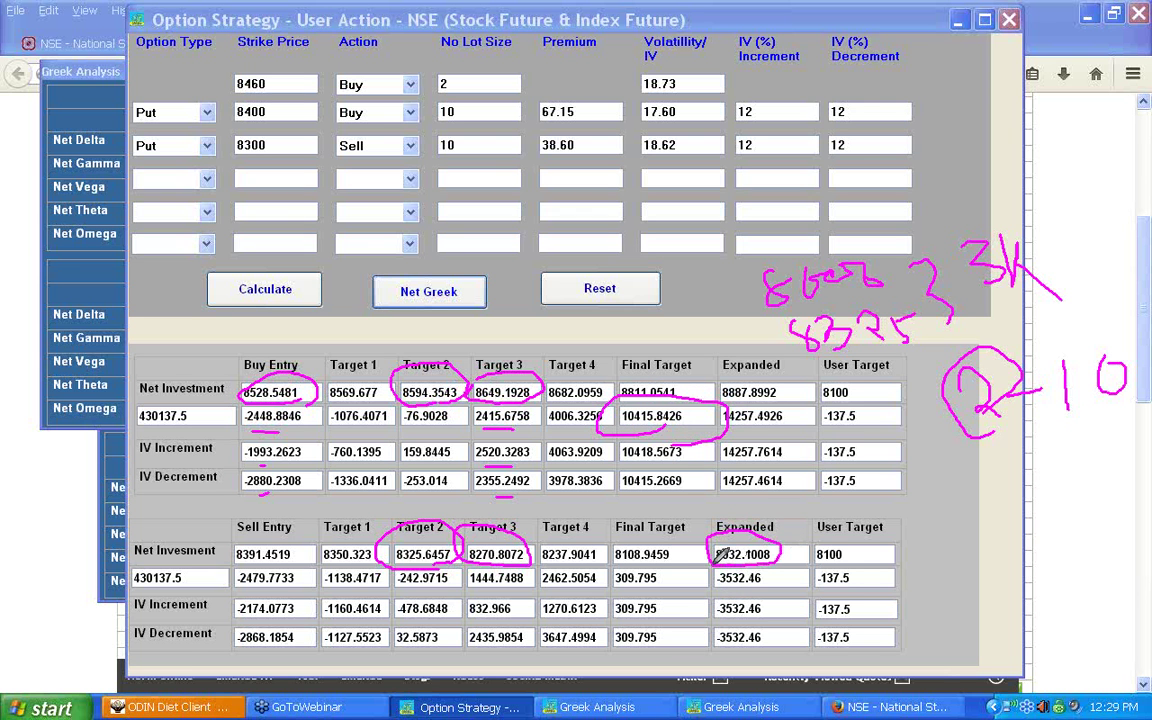
pyautogui.moveTo(613, 560)
pyautogui.mouseDown()
pyautogui.moveTo(621, 526)
pyautogui.moveTo(657, 536)
pyautogui.mouseUp()
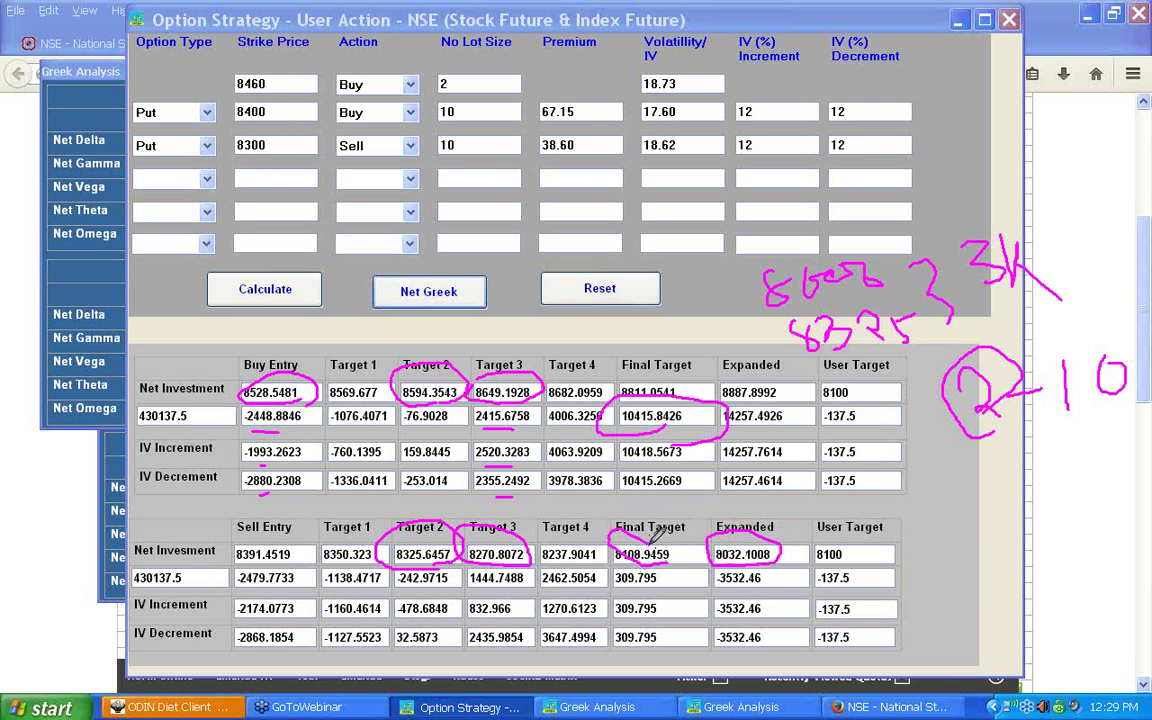
pyautogui.moveTo(775, 569)
pyautogui.mouseDown()
pyautogui.moveTo(745, 592)
pyautogui.moveTo(736, 575)
pyautogui.mouseUp()
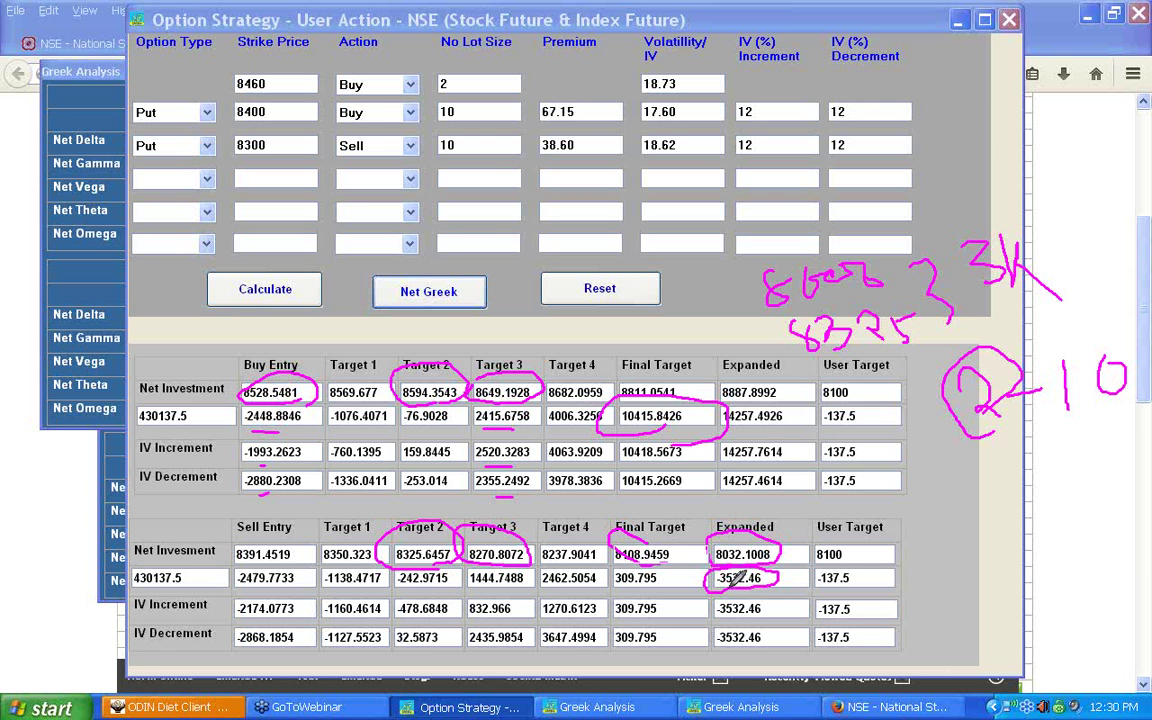
# - Mark the 8400 and 8300 put strikes as a pair and compare the unhedged and hedged Greek Analysis windows
pyautogui.moveTo(224, 107)
pyautogui.mouseDown()
pyautogui.moveTo(220, 146)
pyautogui.moveTo(264, 125)
pyautogui.moveTo(271, 157)
pyautogui.mouseUp()
pyautogui.click(115, 511)
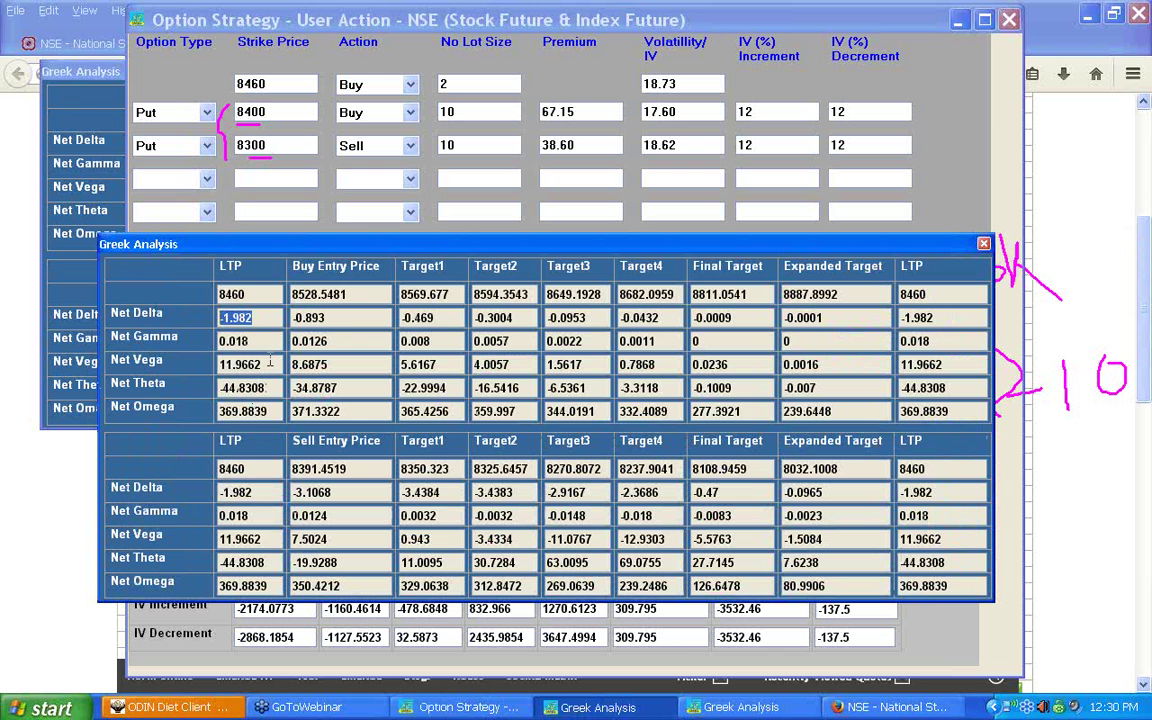
pyautogui.click(78, 86)
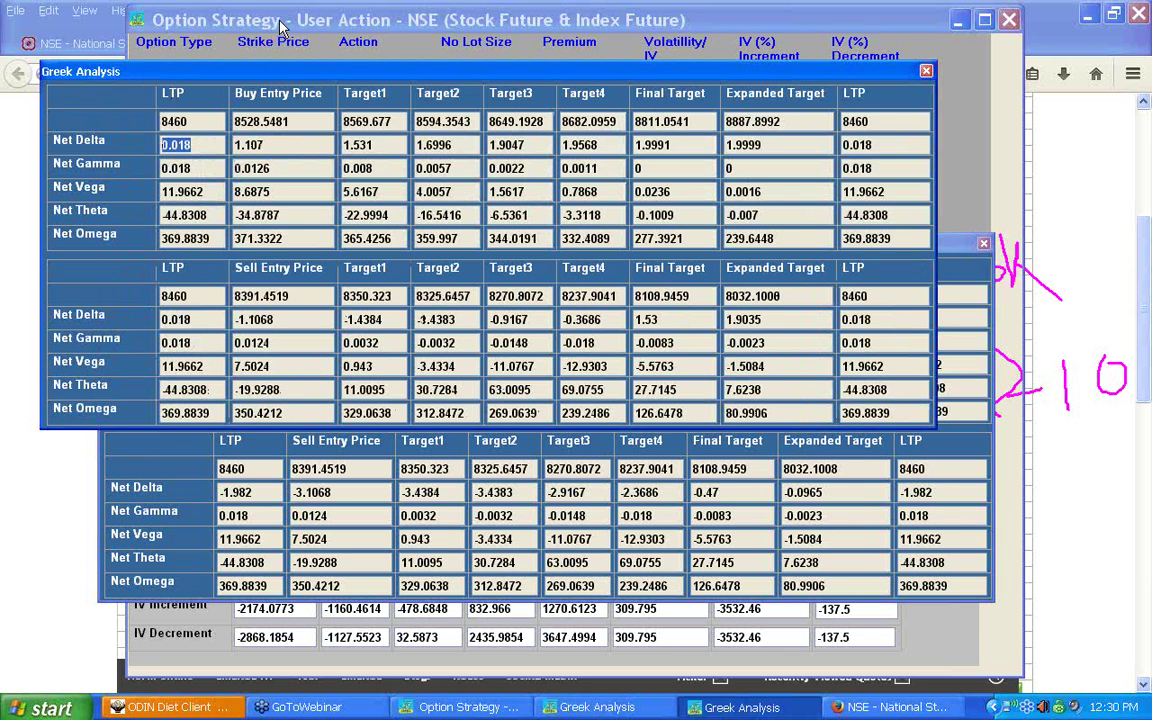
pyautogui.moveTo(300, 75); pyautogui.dragTo(399, 88)
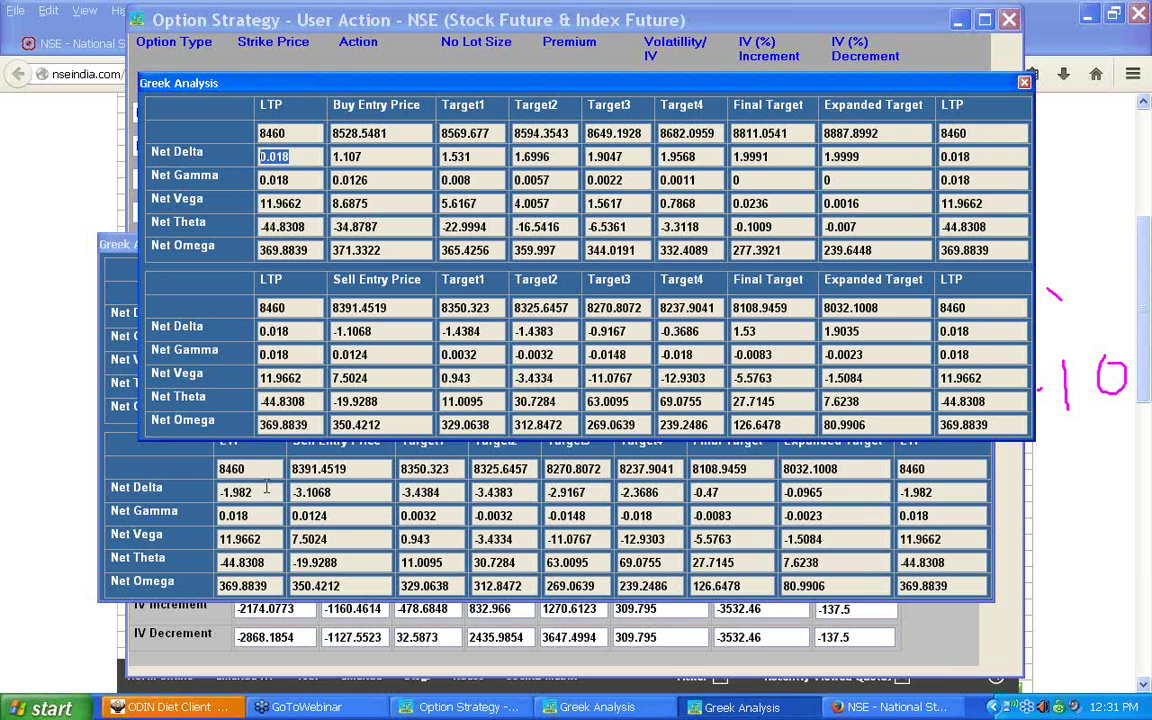
# - Close both Greek Analysis windows and minimize the strategy window to return to the NIFTY option chain
pyautogui.click(1024, 83)
pyautogui.click(982, 245)
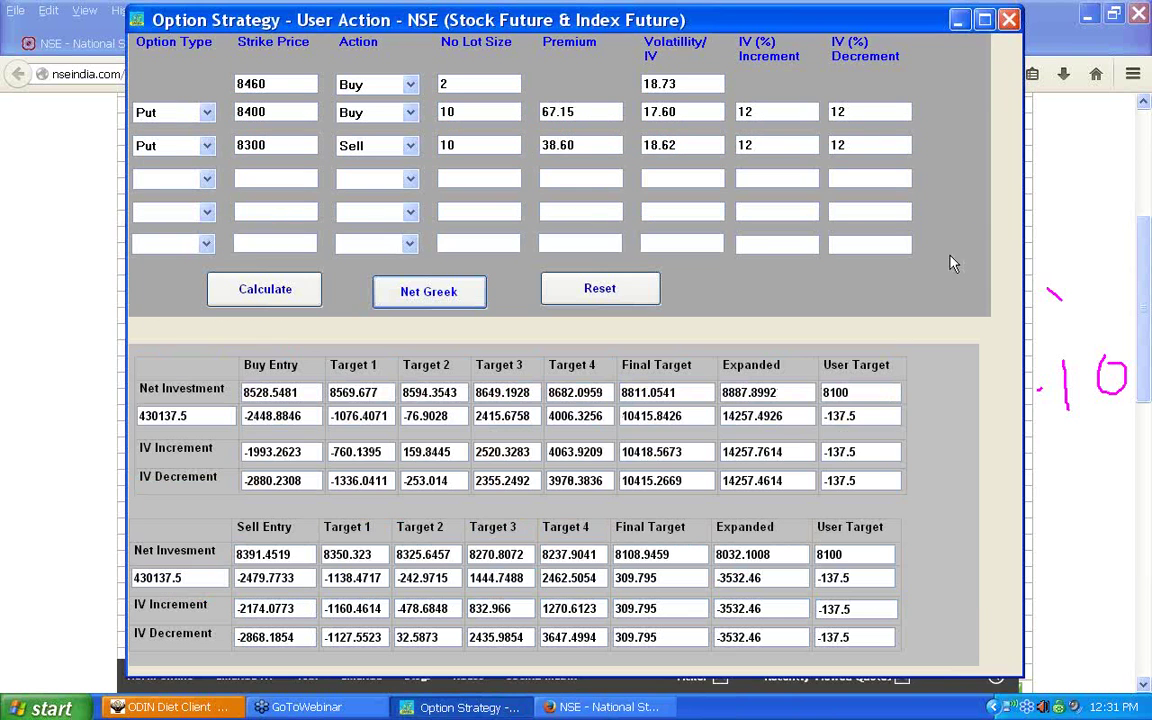
pyautogui.click(960, 22)
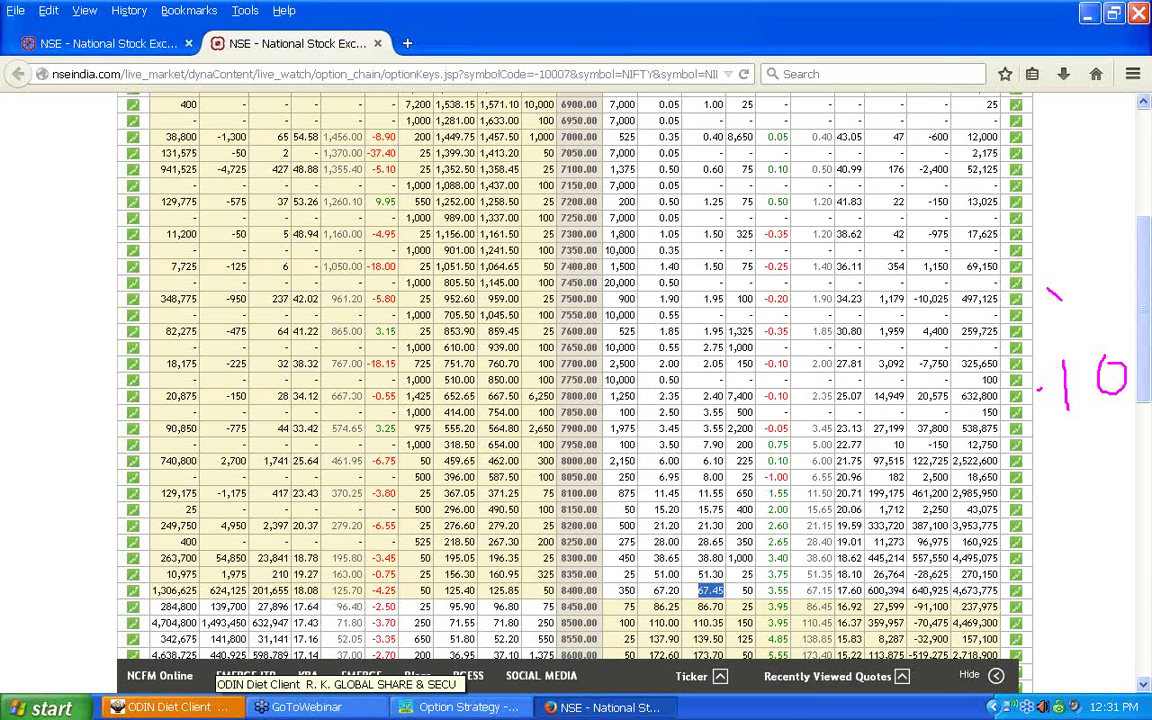
# - Switch to ODIN Diet Client and try to bring the Option Strategy window back
pyautogui.click(175, 708)
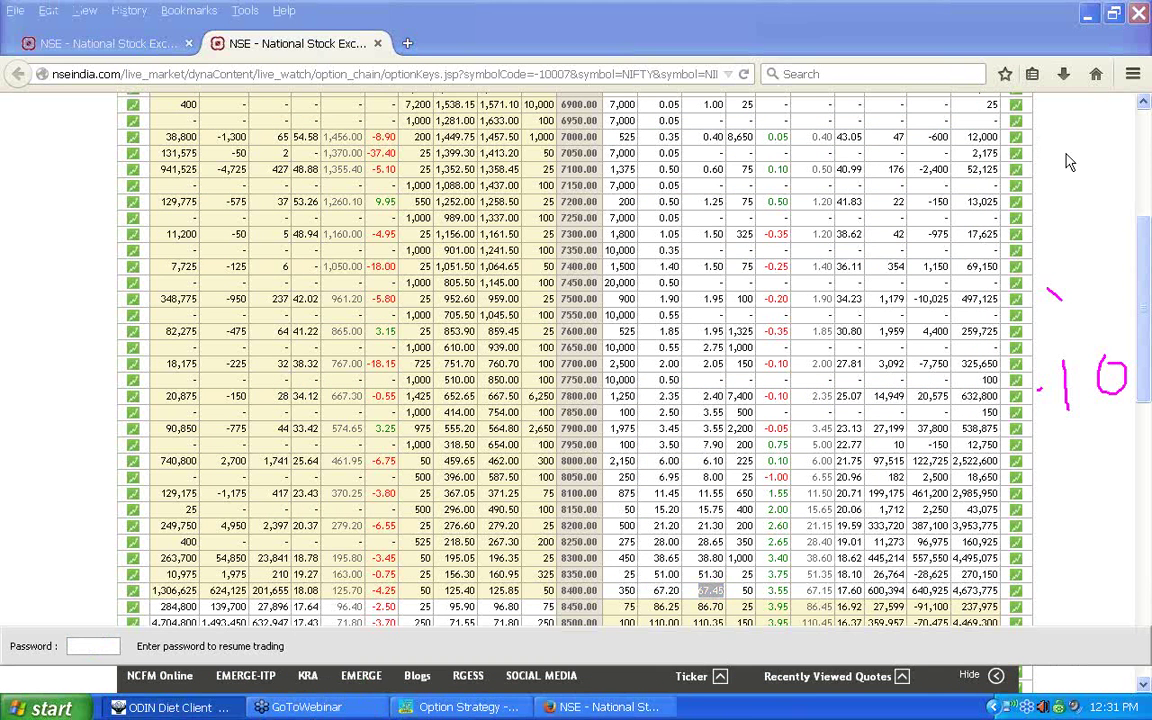
pyautogui.click(441, 708)
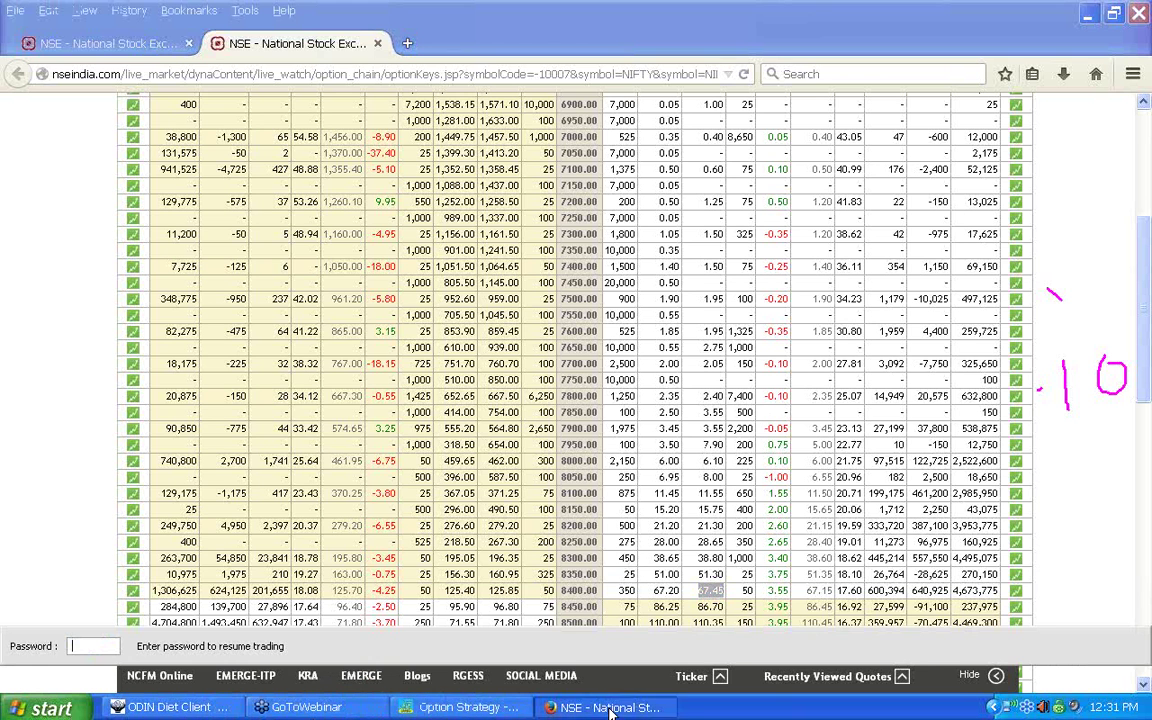